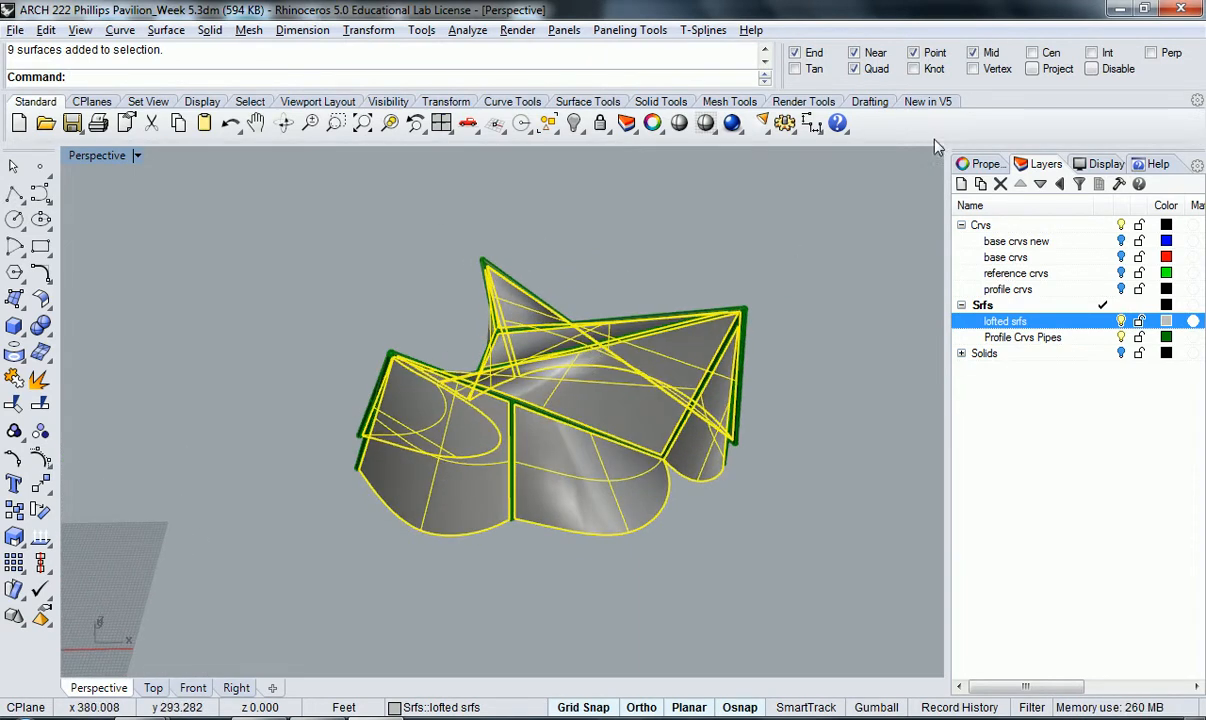
Set the isocurve density of the nine selected lofted surfaces to 8, then deselect them
{"action": "left_click", "coordinate": [985, 168]}
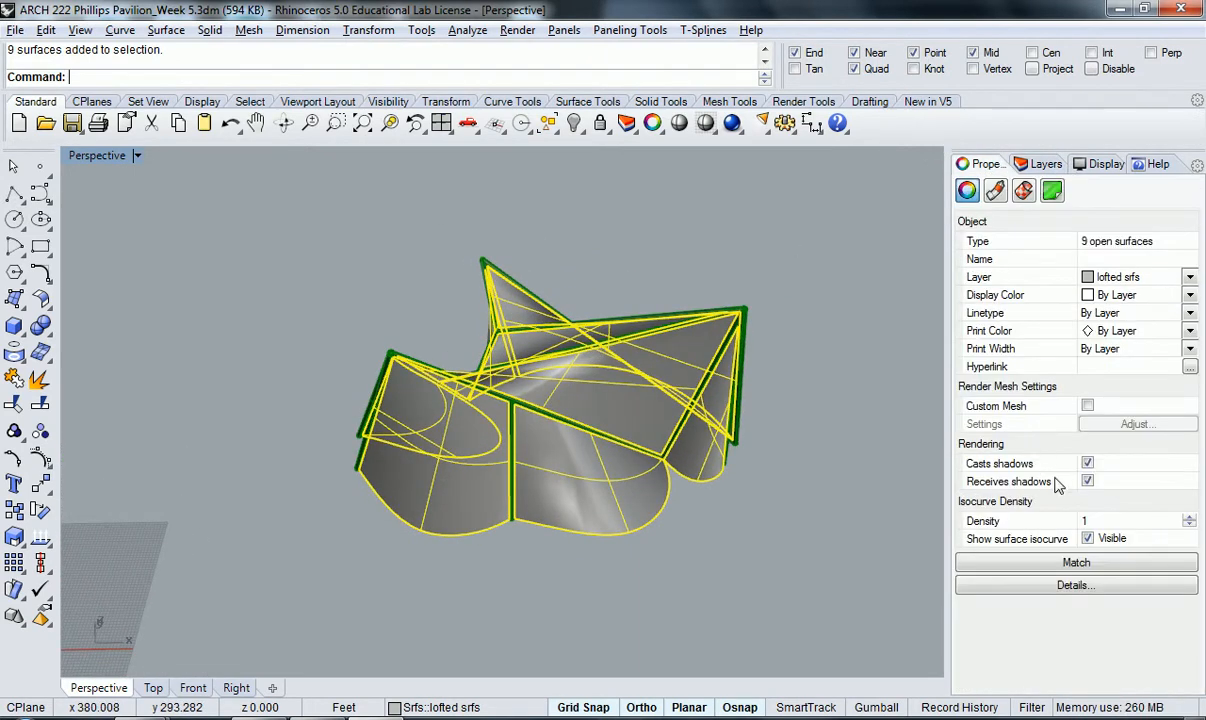
{"action": "left_click", "coordinate": [1092, 521]}
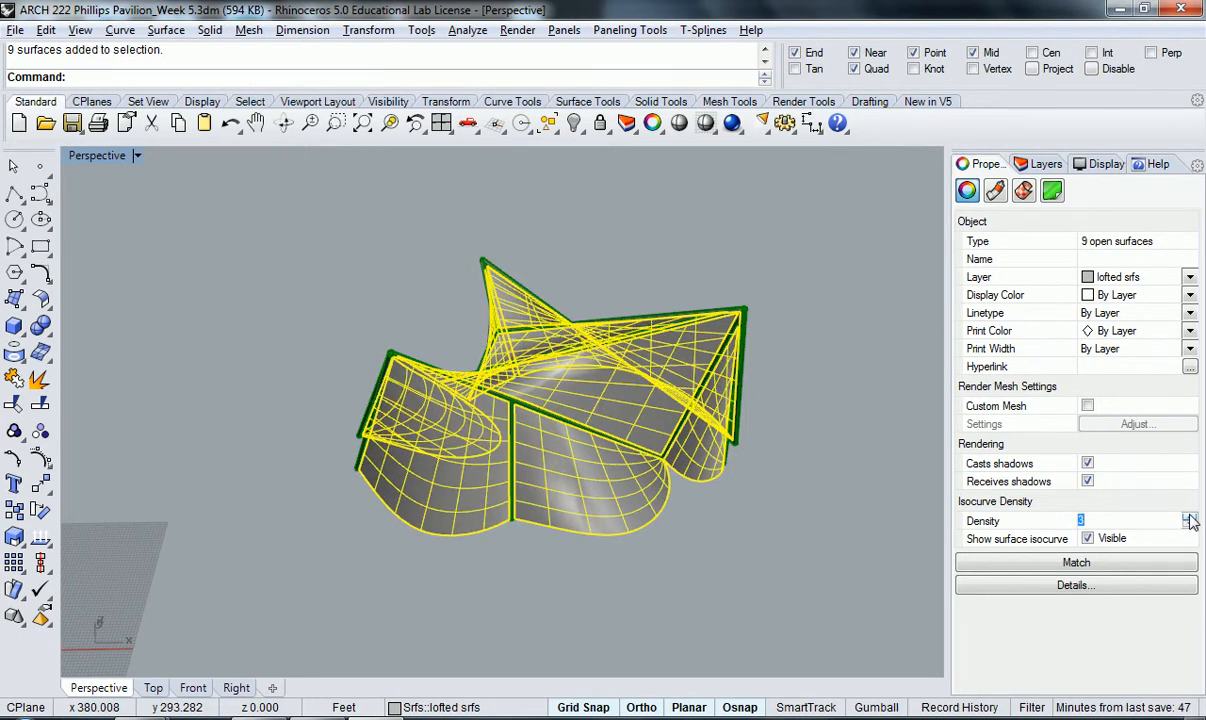
{"action": "left_click", "coordinate": [1189, 517]}
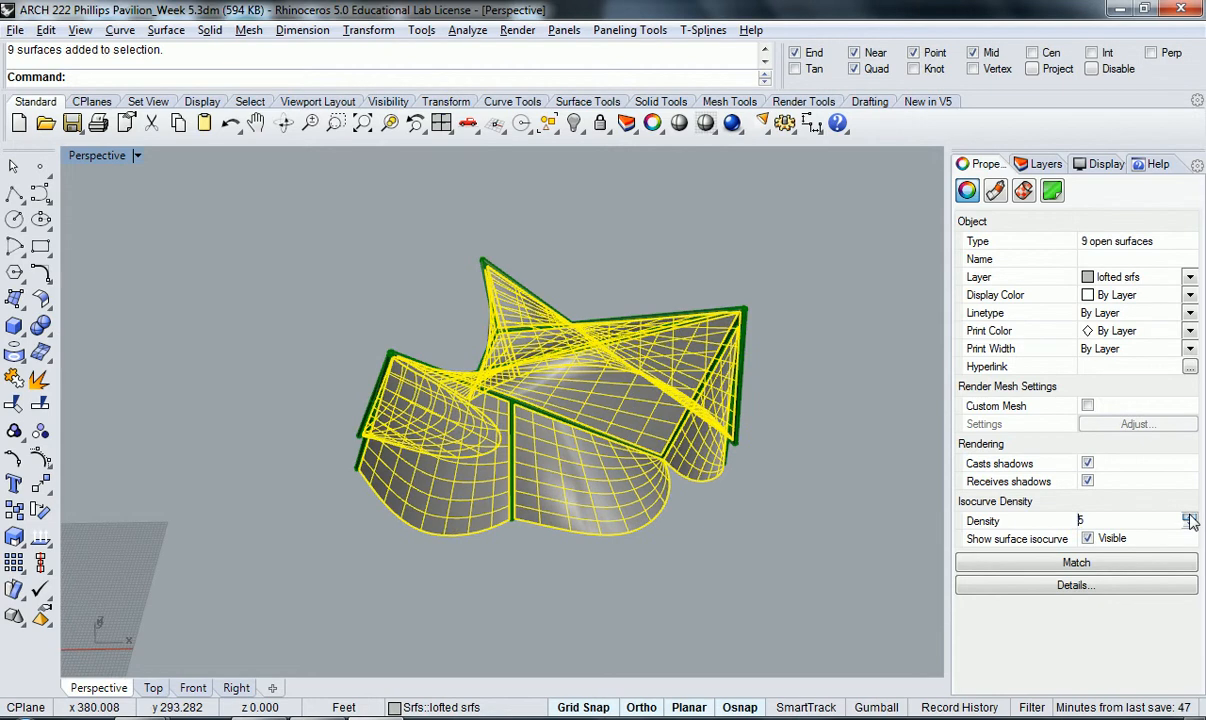
{"action": "left_click", "coordinate": [1189, 517]}
{"action": "left_click", "coordinate": [1189, 517]}
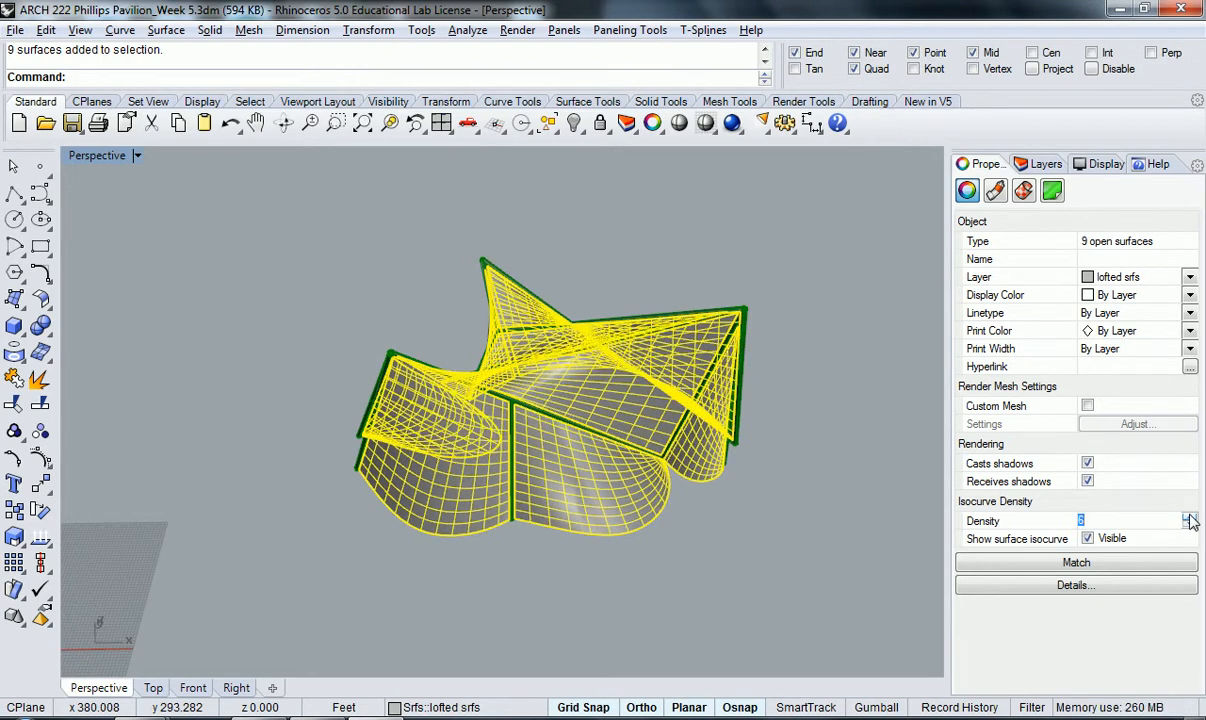
{"action": "left_click", "coordinate": [1189, 517]}
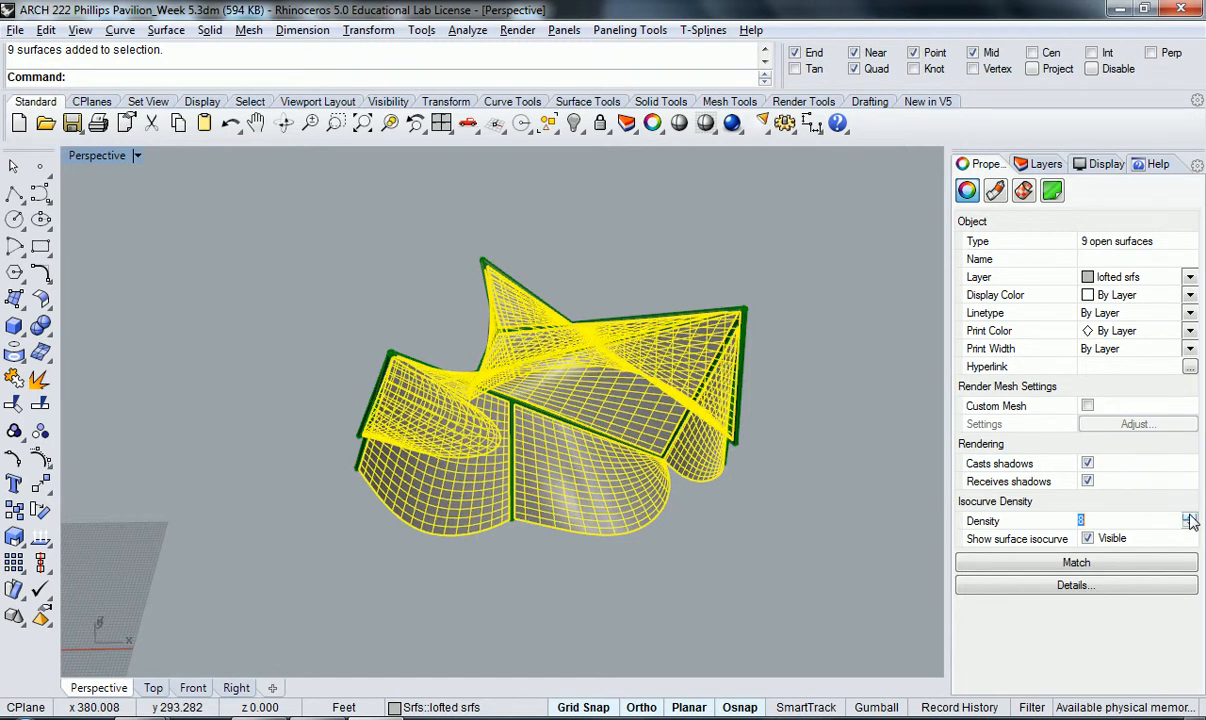
{"action": "left_click", "coordinate": [540, 575]}
{"action": "right_click_drag", "start_coordinate": [592, 353], "coordinate": [575, 462]}
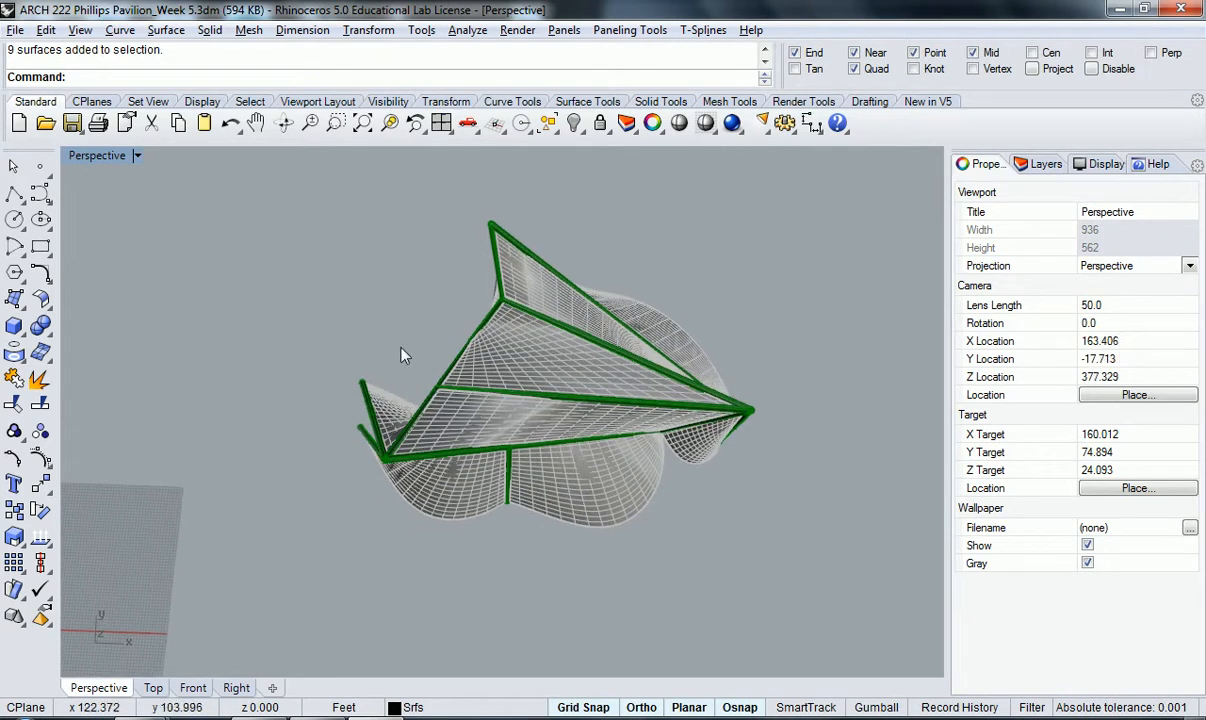
Maximize the Top viewport and check the object properties of the long, narrow roof surface
{"action": "double_click", "coordinate": [100, 157]}
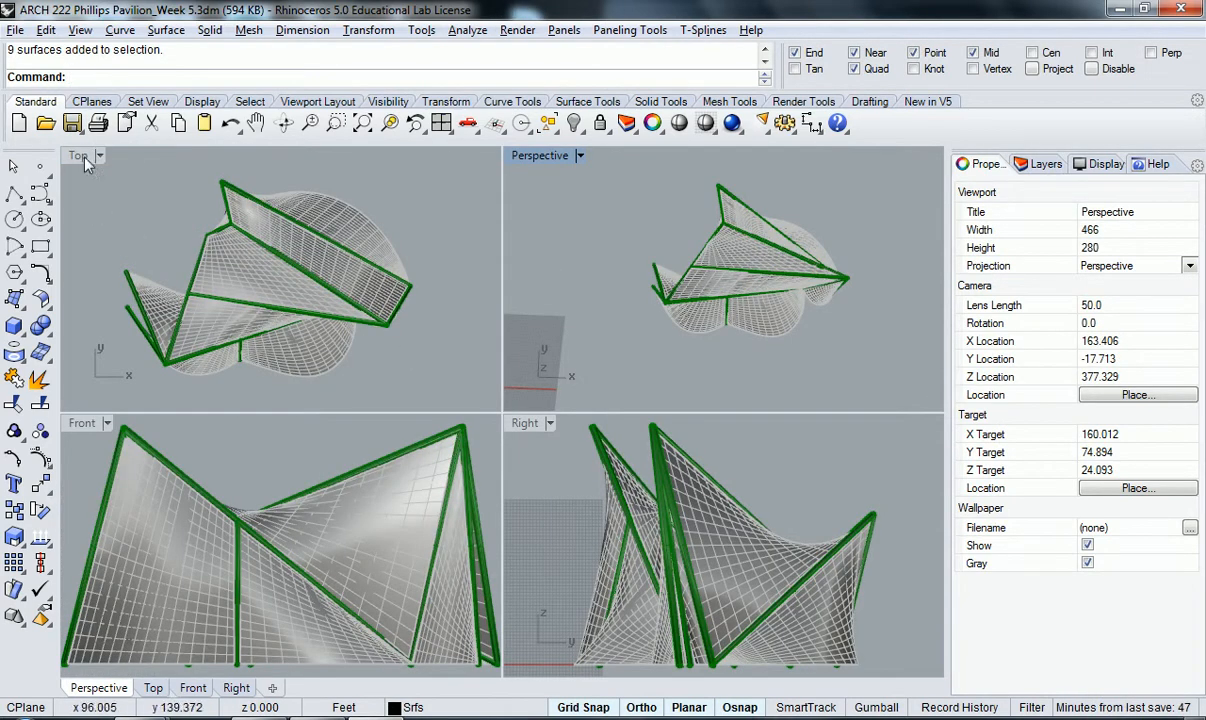
{"action": "double_click", "coordinate": [79, 157]}
{"action": "right_click_drag", "start_coordinate": [205, 245], "coordinate": [244, 255]}
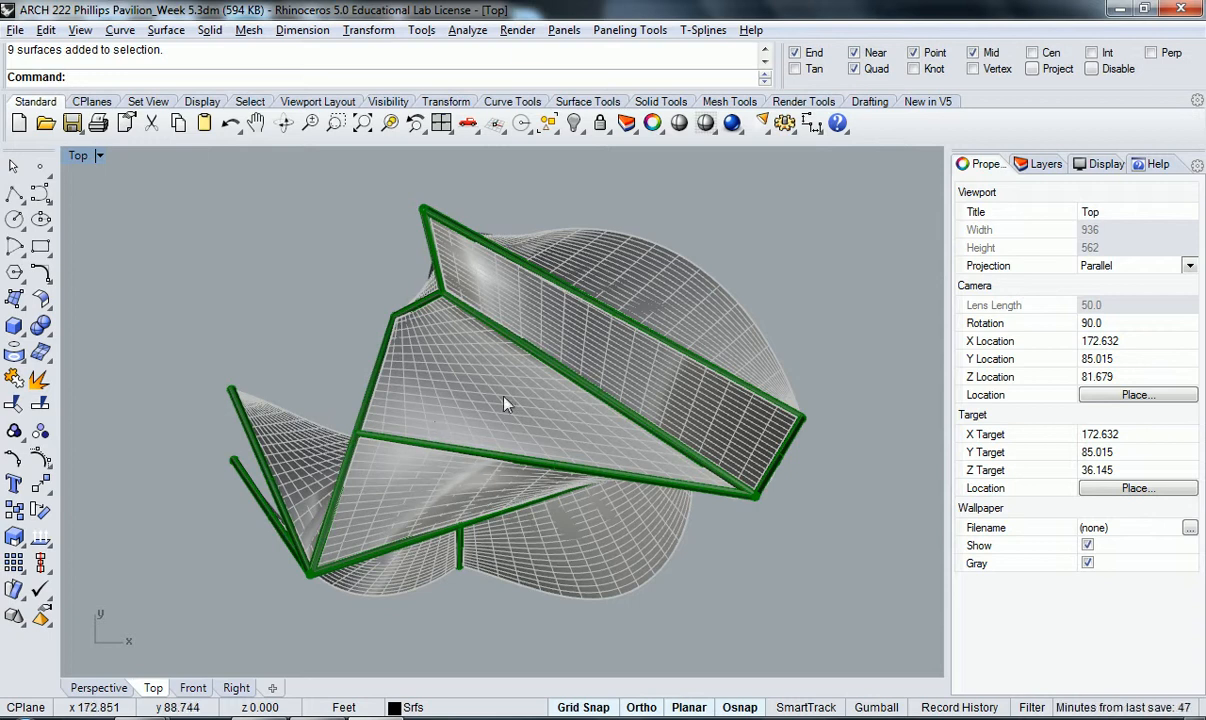
{"action": "left_click", "coordinate": [530, 325]}
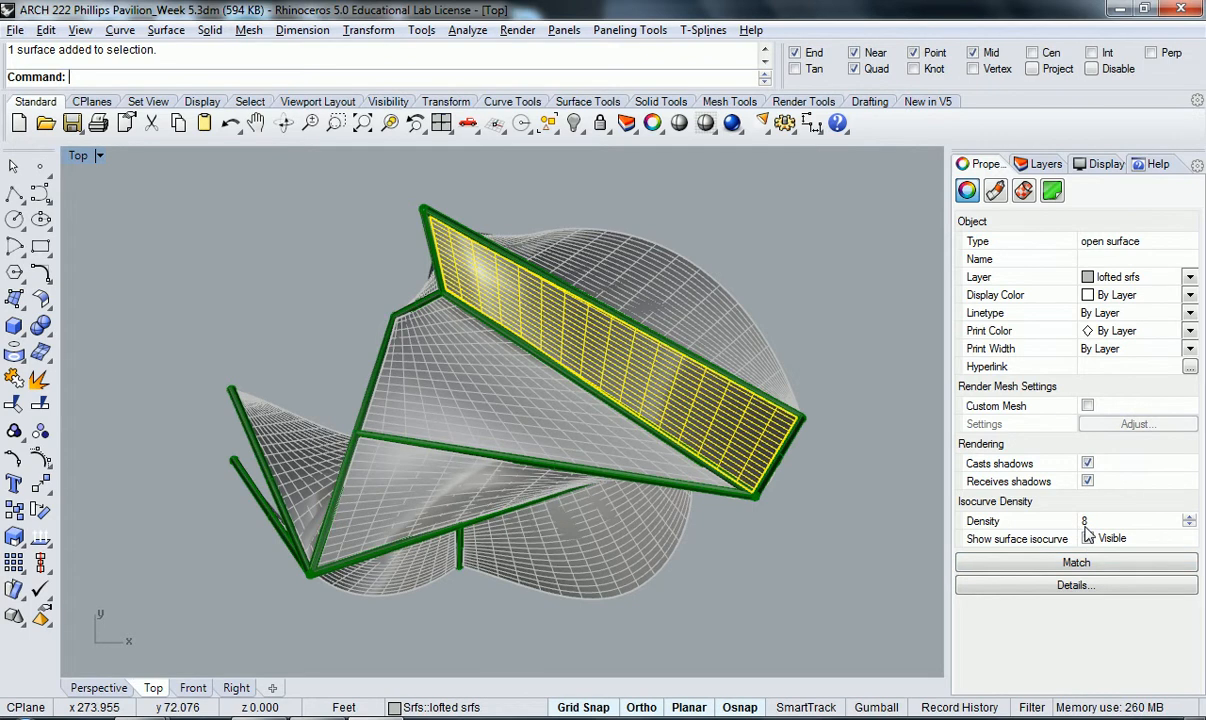
{"action": "left_click", "coordinate": [866, 532]}
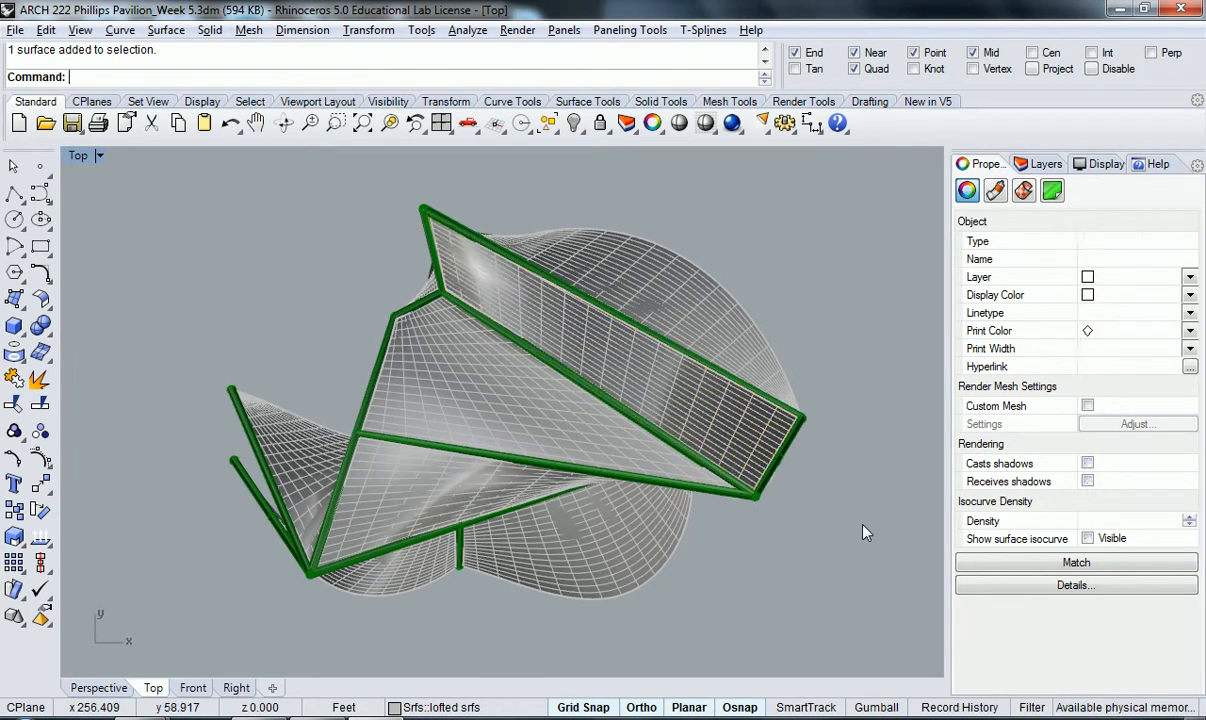
Select all objects on the lofted srfs layer, try an isocurve density of 1, and restore it to 8
{"action": "left_click", "coordinate": [1040, 164]}
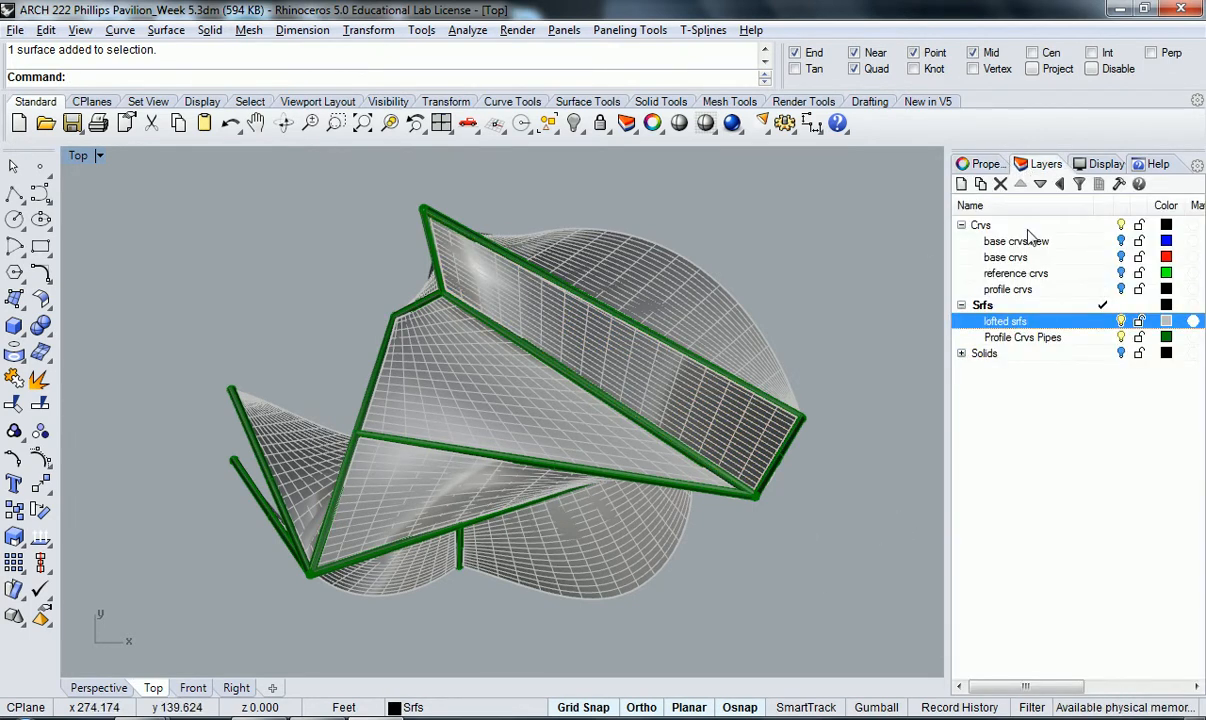
{"action": "right_click", "coordinate": [991, 320]}
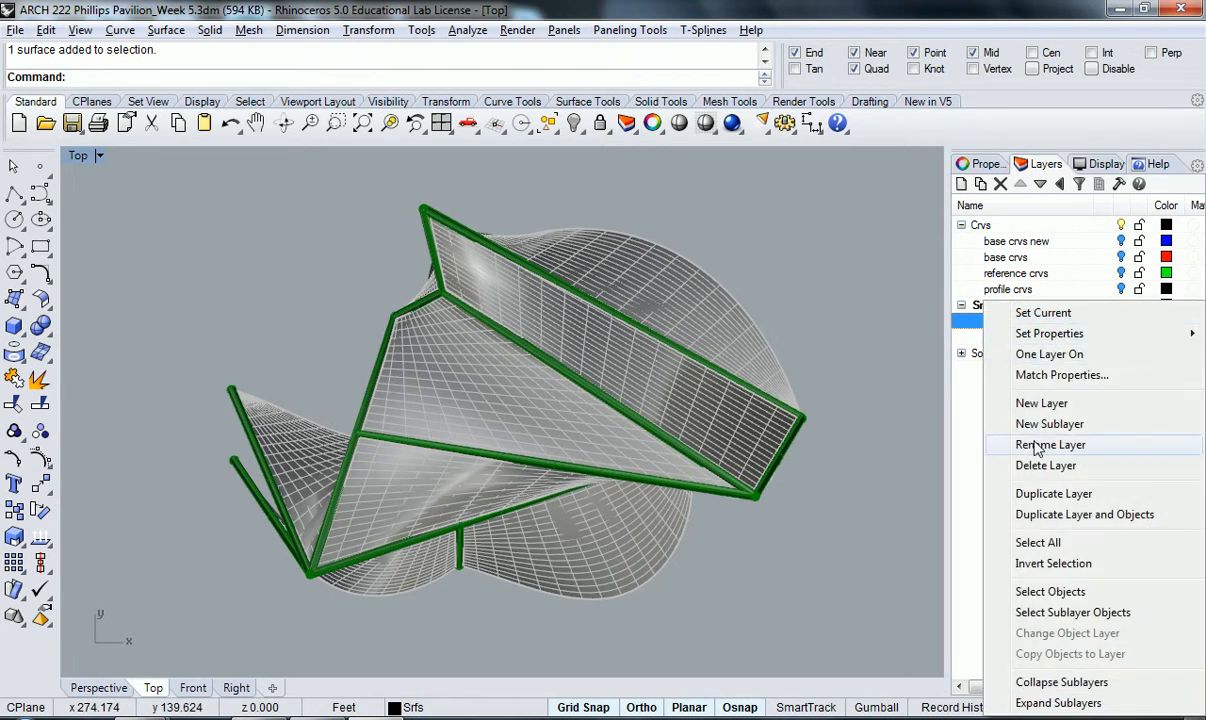
{"action": "left_click", "coordinate": [1030, 591]}
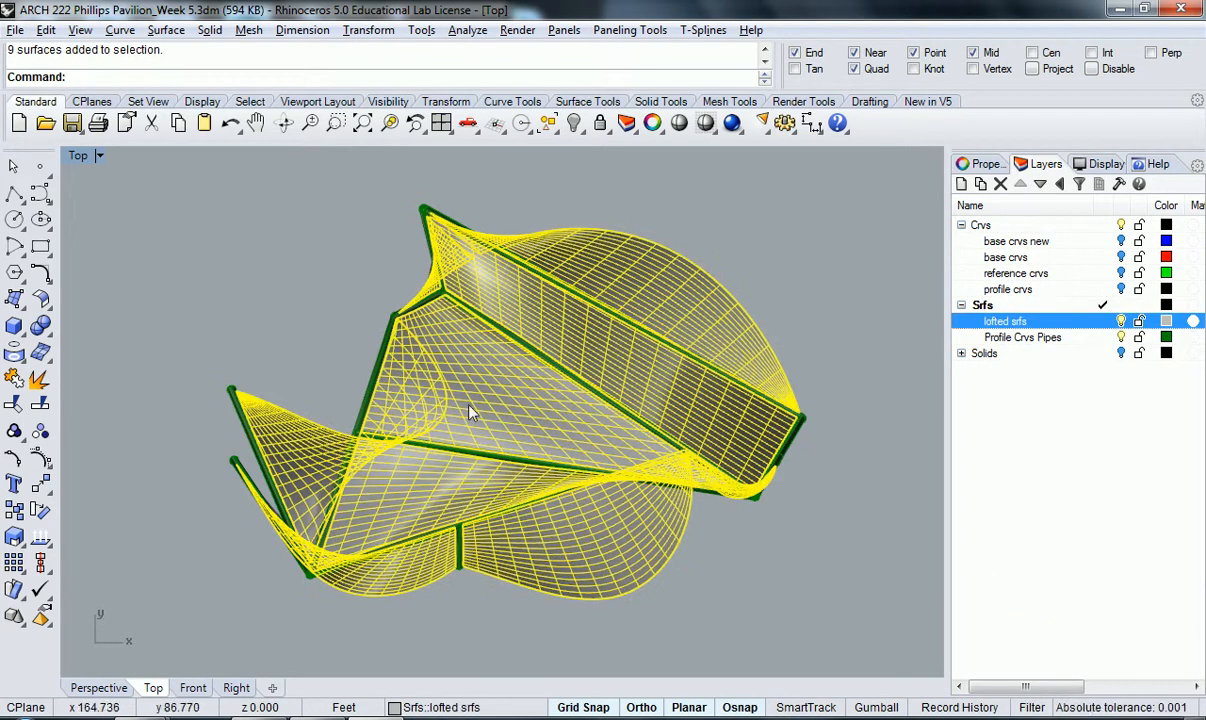
{"action": "left_click", "coordinate": [976, 164]}
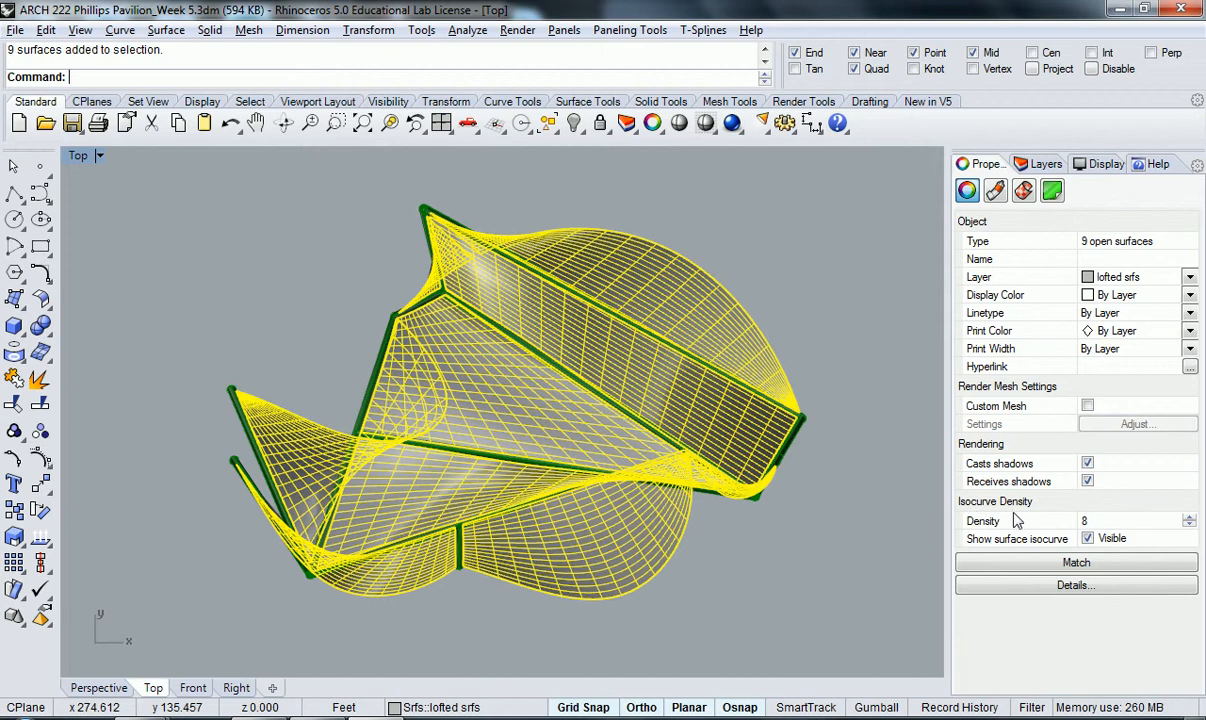
{"action": "left_click", "coordinate": [1120, 522]}
{"action": "type", "text": "1"}
{"action": "key", "text": "Return"}
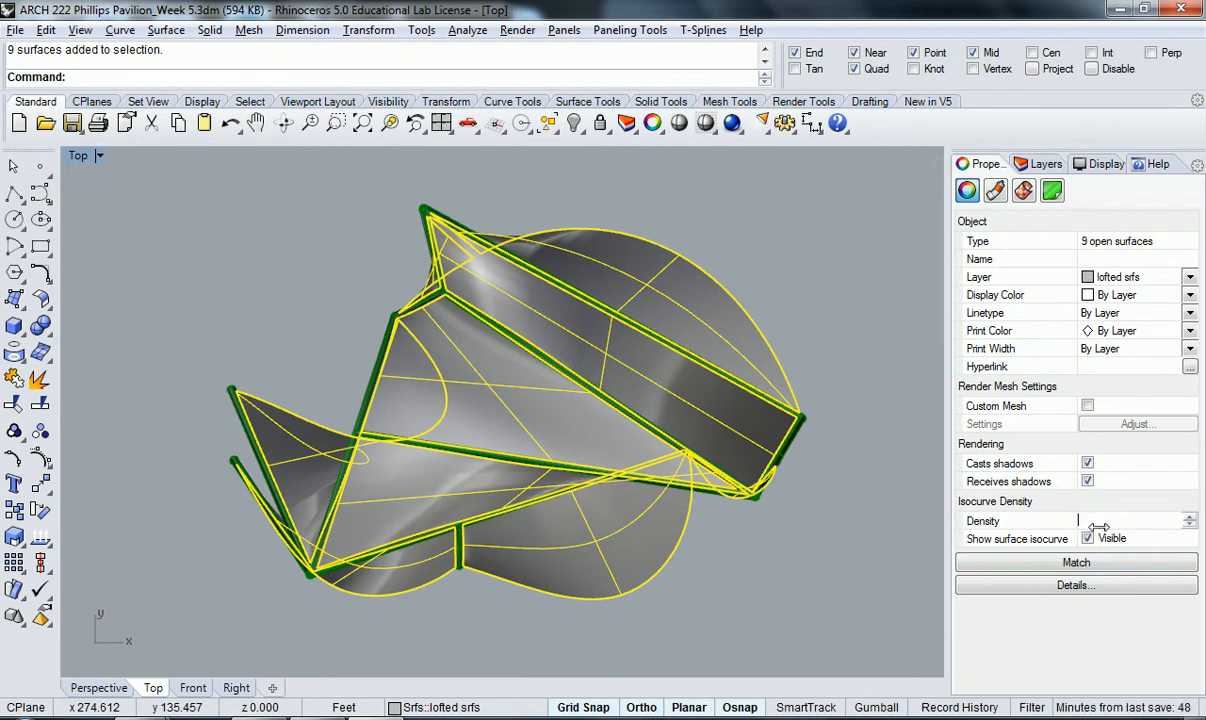
{"action": "key", "text": "Return"}
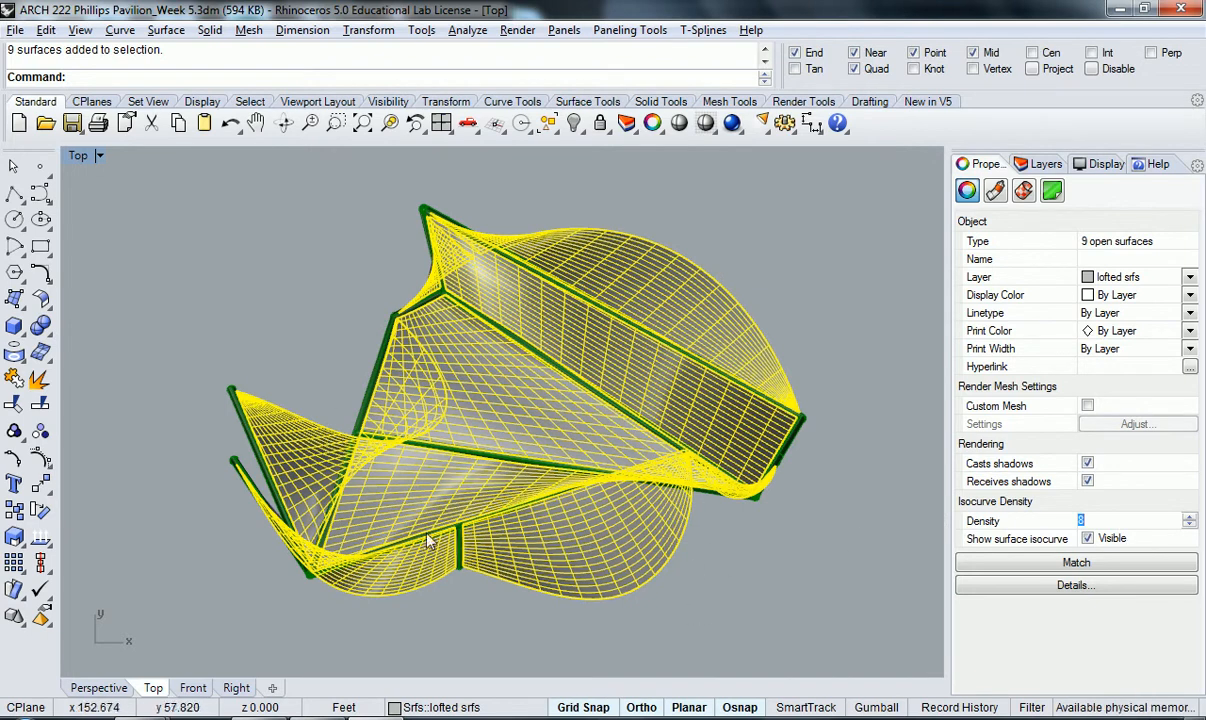
{"action": "left_click", "coordinate": [733, 597]}
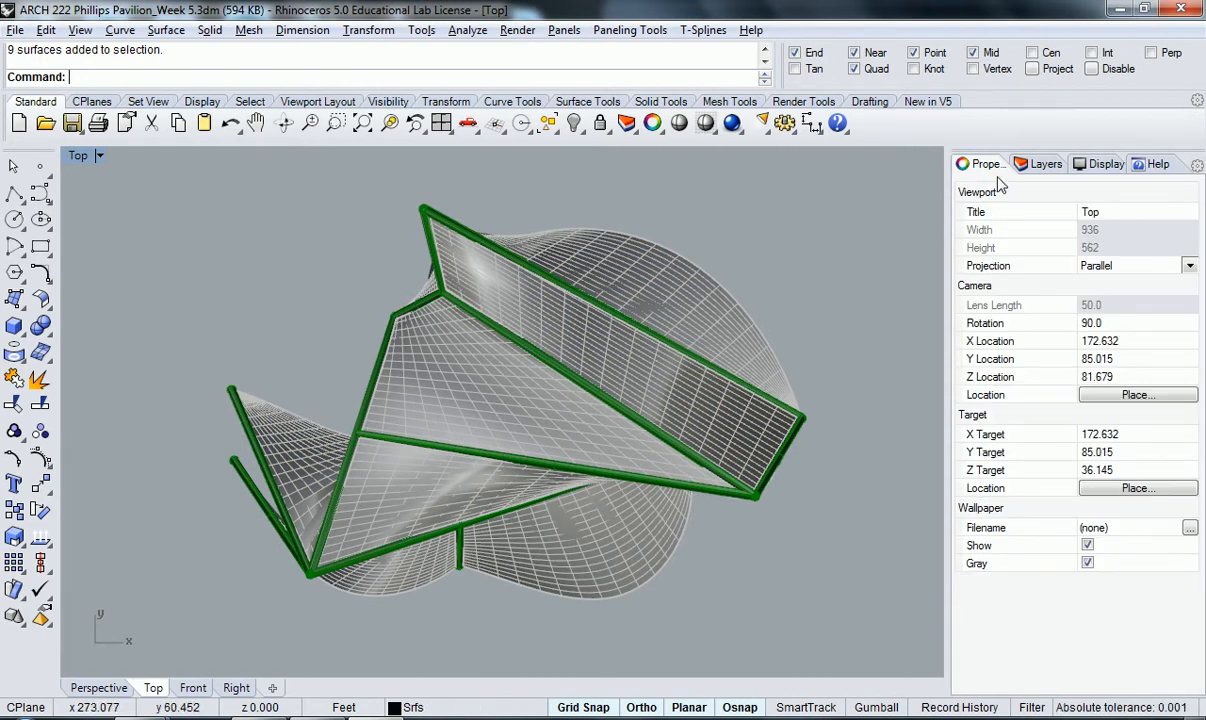
Toggle the surface isocurve display of the middle roof surface off and back on, then deselect it
{"action": "left_click", "coordinate": [567, 420]}
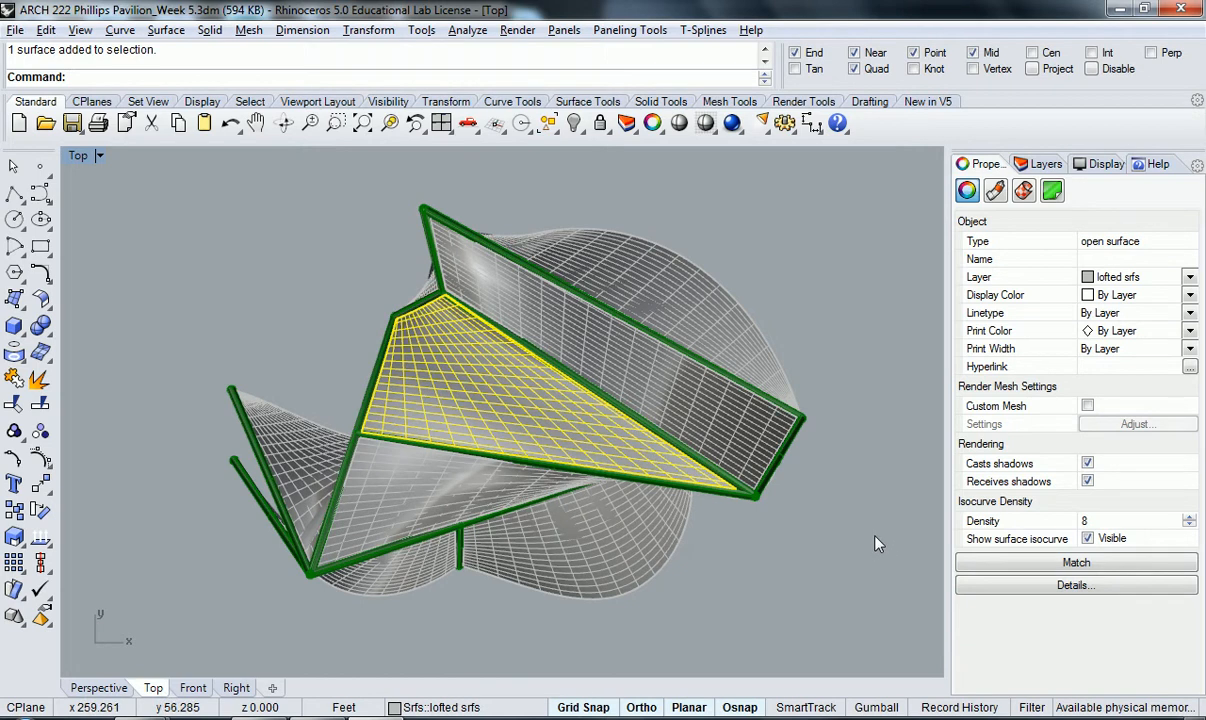
{"action": "left_click", "coordinate": [1088, 539]}
{"action": "left_click", "coordinate": [1088, 539]}
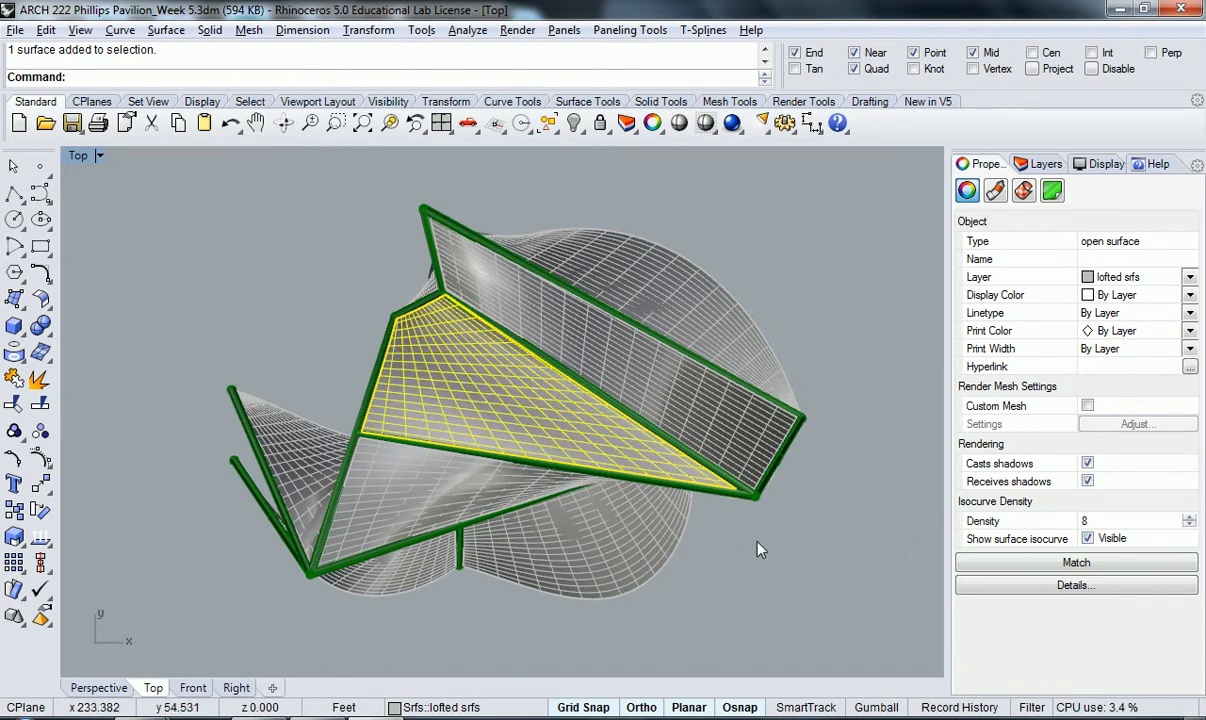
{"action": "left_click", "coordinate": [779, 557]}
{"action": "mouse_move", "coordinate": [779, 557]}
{"action": "right_mouse_down"}
{"action": "mouse_move", "coordinate": [778, 541]}
{"action": "mouse_move", "coordinate": [772, 556]}
{"action": "right_mouse_up"}
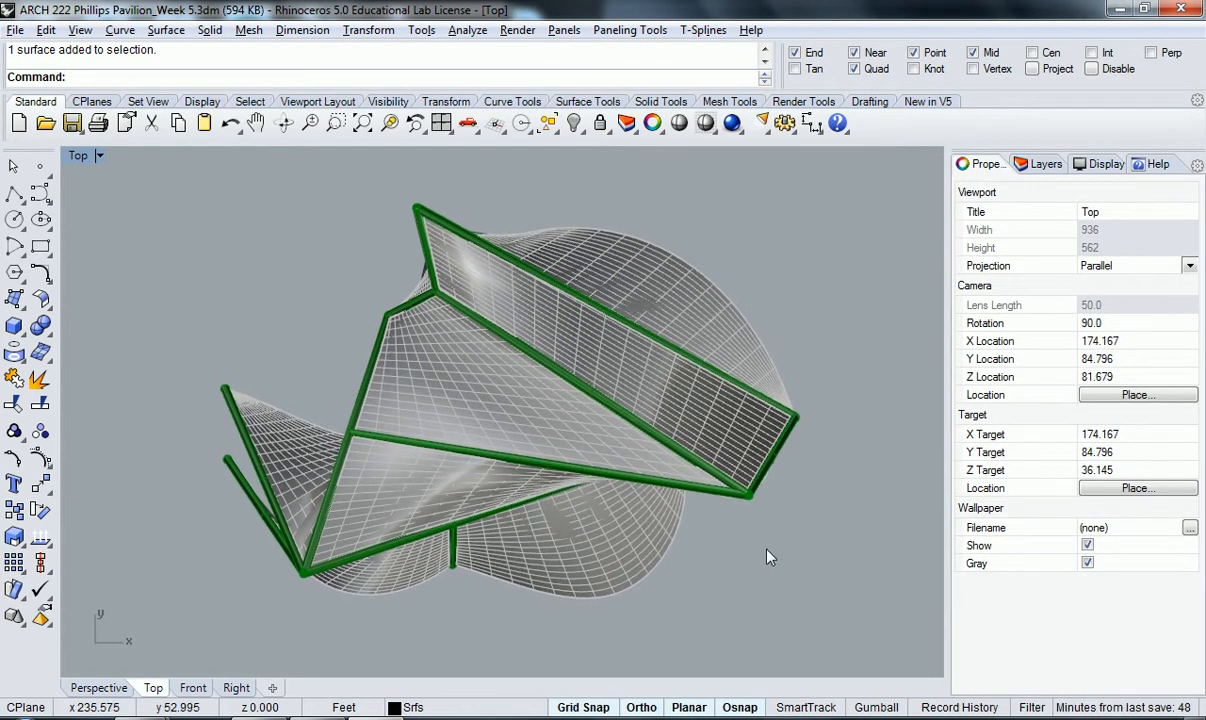
{"action": "right_click_drag", "start_coordinate": [911, 409], "coordinate": [790, 386]}
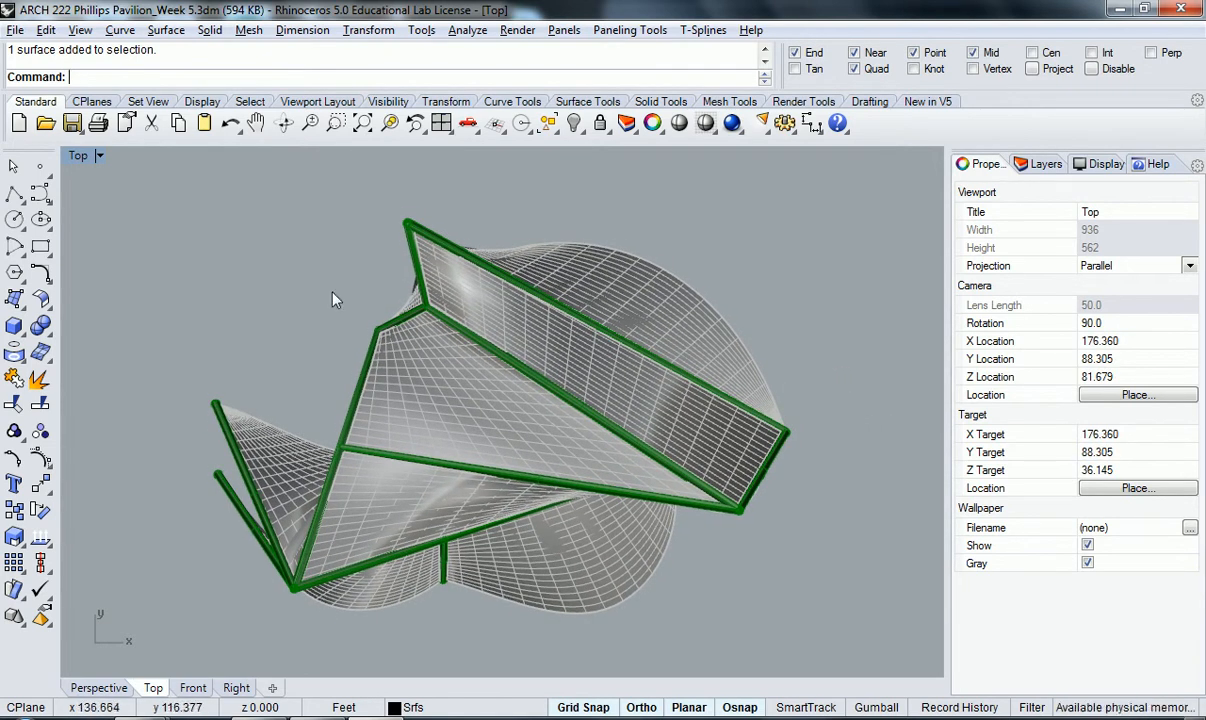
Maximize the Perspective viewport and select all of the pavilion's lofted surfaces and profile curve pipes
{"action": "double_click", "coordinate": [80, 158]}
{"action": "double_click", "coordinate": [521, 150]}
{"action": "right_click_drag", "start_coordinate": [533, 331], "coordinate": [578, 263]}
{"action": "left_click", "coordinate": [1027, 166]}
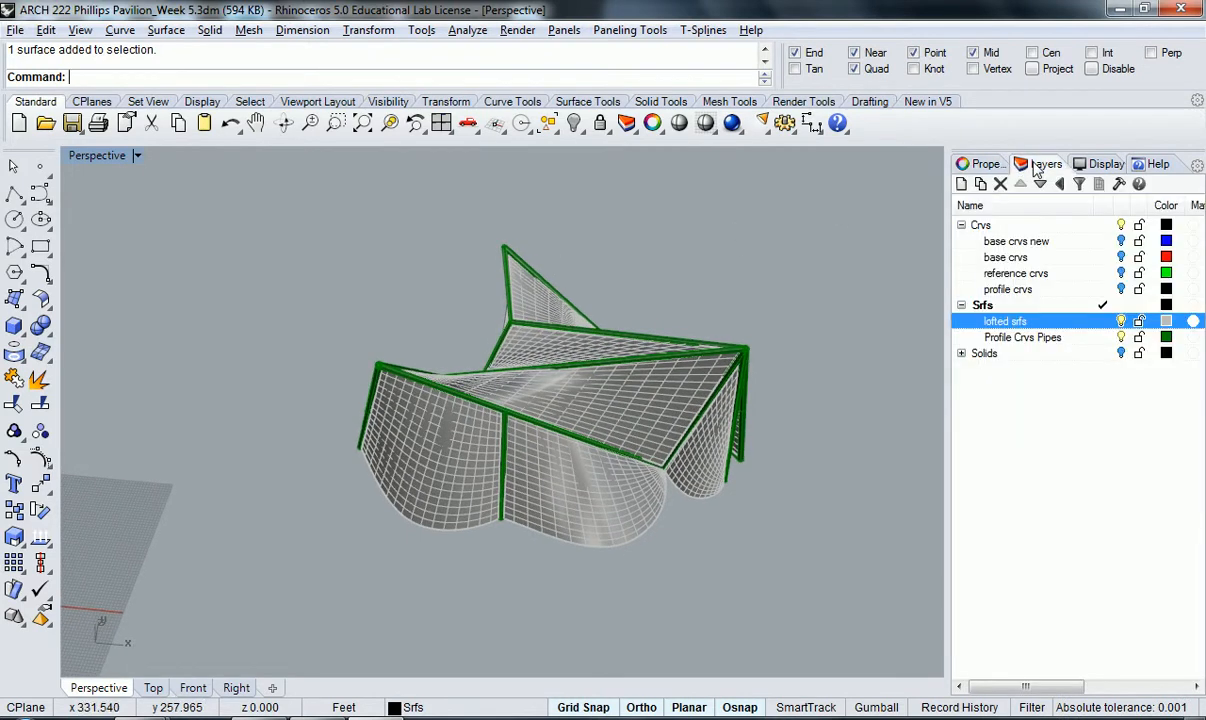
{"action": "left_click_drag", "start_coordinate": [865, 537], "coordinate": [450, 348]}
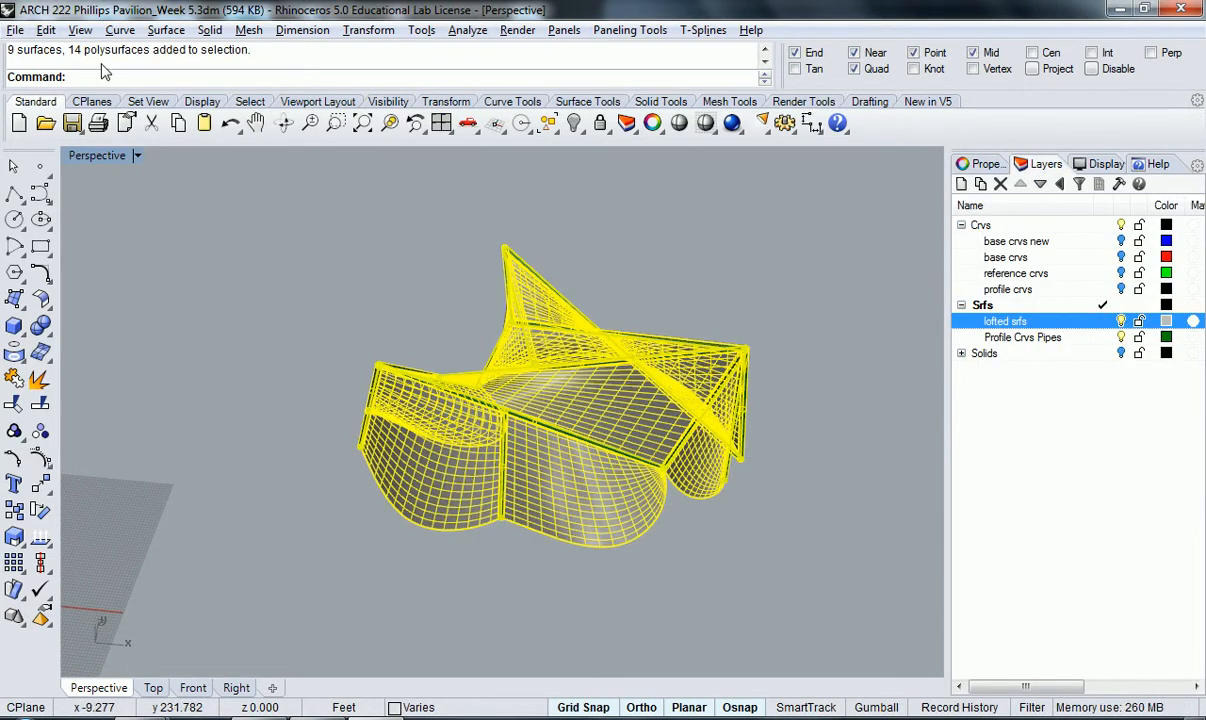
{"action": "left_click", "coordinate": [403, 325]}
{"action": "right_click_drag", "start_coordinate": [403, 325], "coordinate": [440, 388]}
{"action": "left_click_drag", "start_coordinate": [278, 220], "coordinate": [266, 189]}
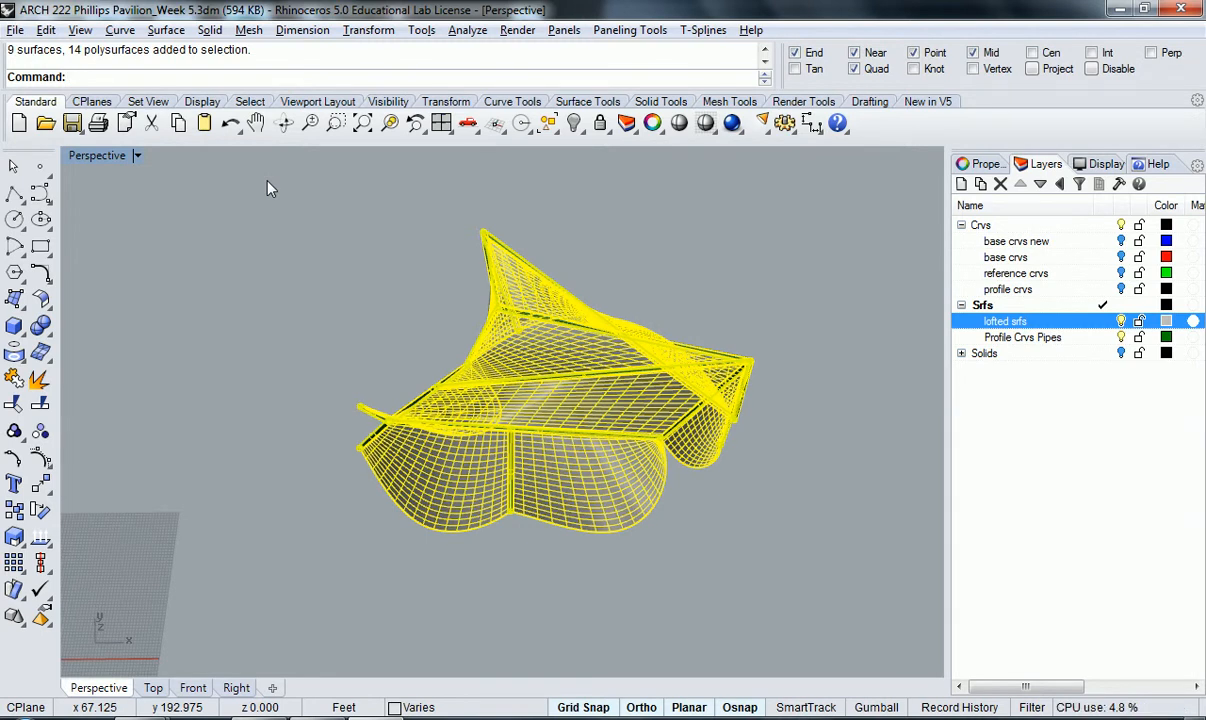
Export the selected pavilion geometry as a Rhino 5 3D model named ARCH 222 Phillips Pavilion_Analysis_Drawings.3dm
{"action": "type", "text": "Export"}
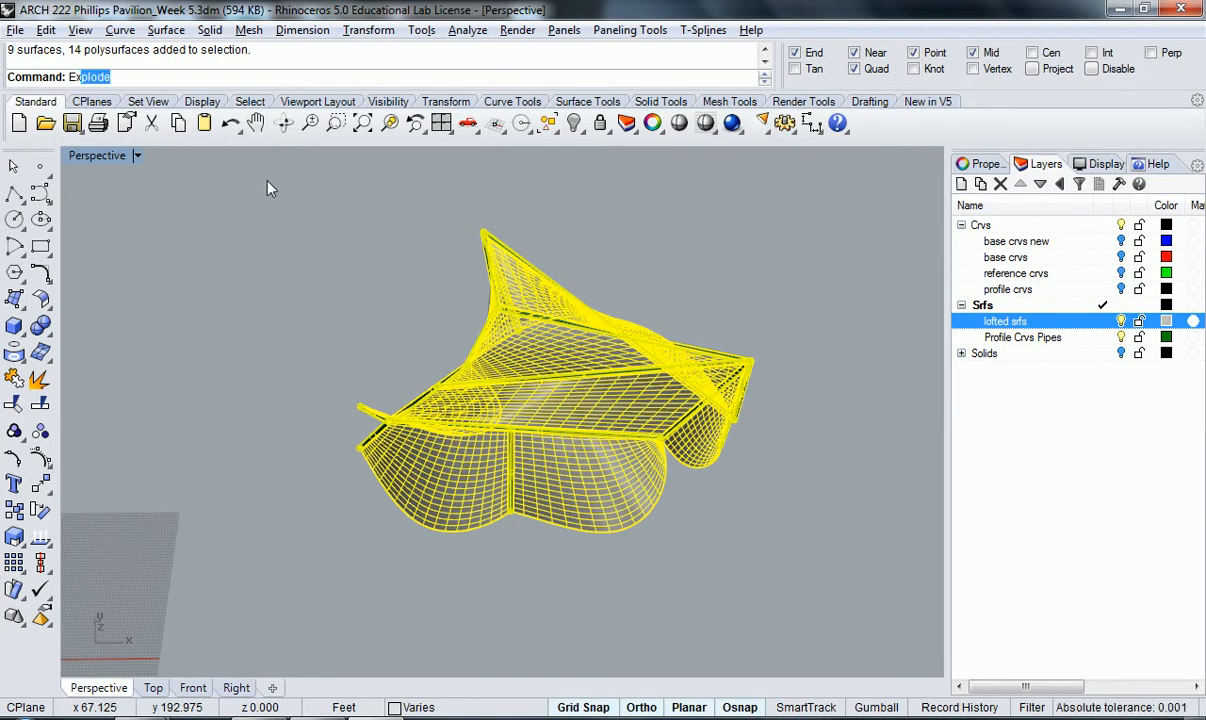
{"action": "key", "text": "Return"}
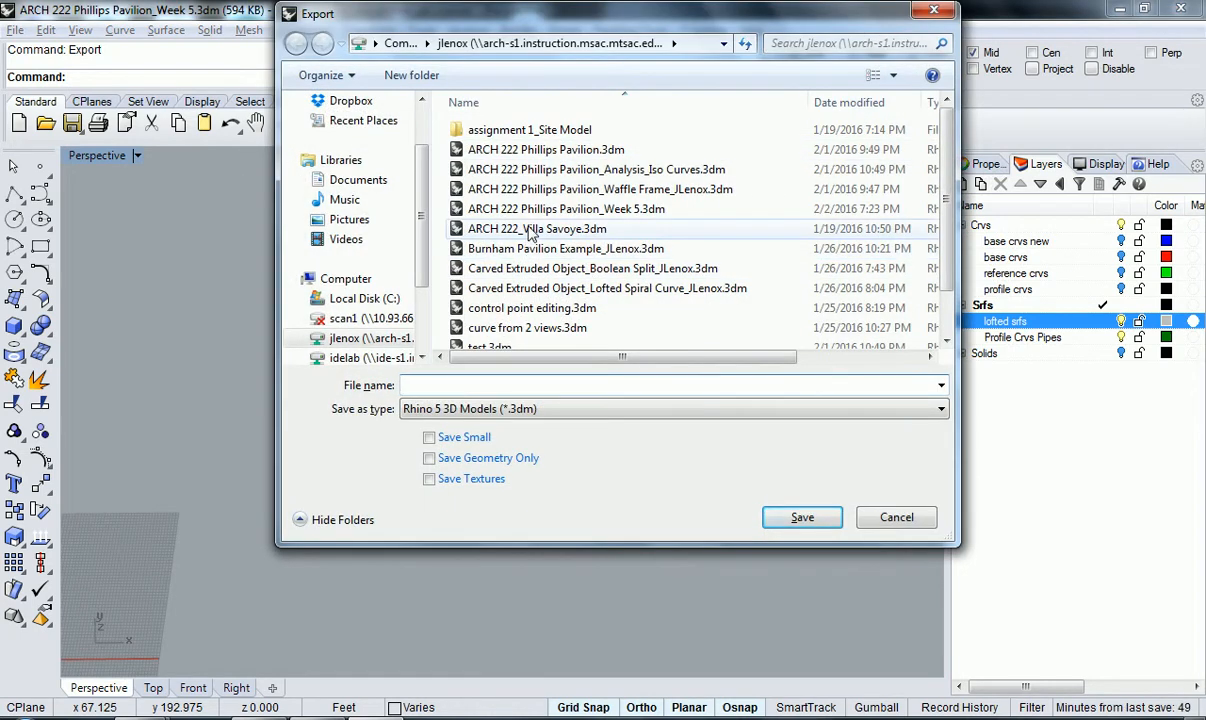
{"action": "left_click", "coordinate": [667, 172]}
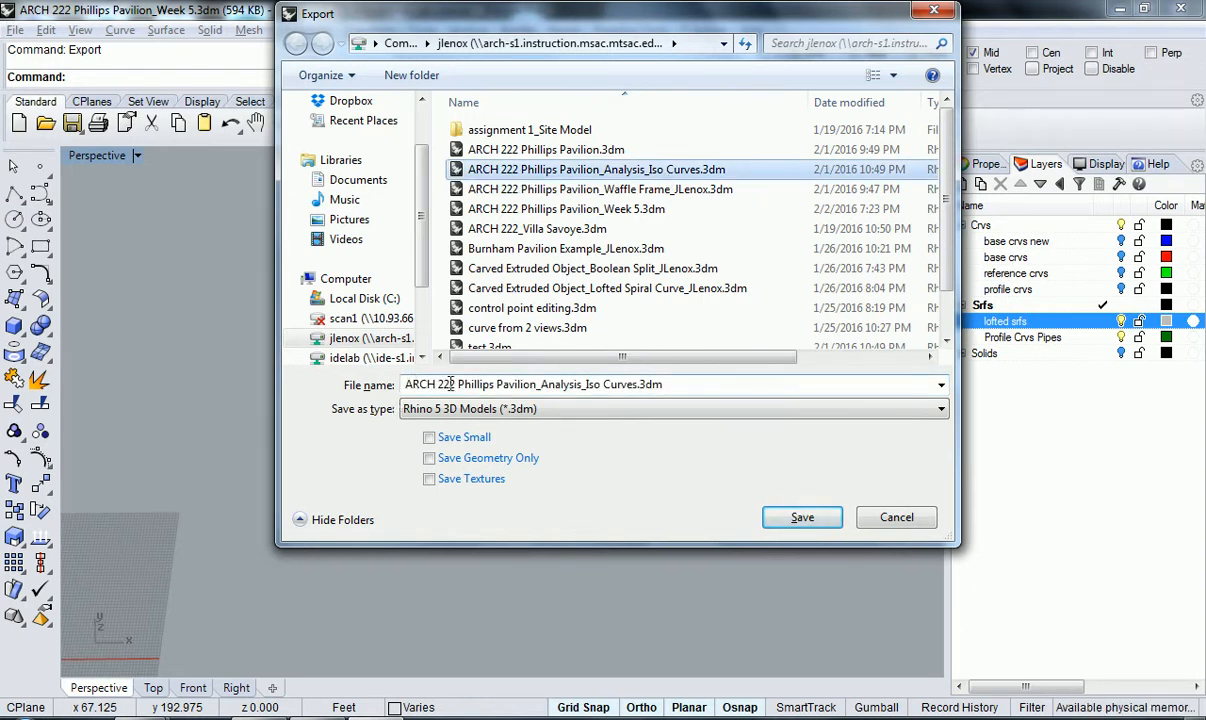
{"action": "left_click", "coordinate": [588, 385]}
{"action": "left_click", "coordinate": [588, 385]}
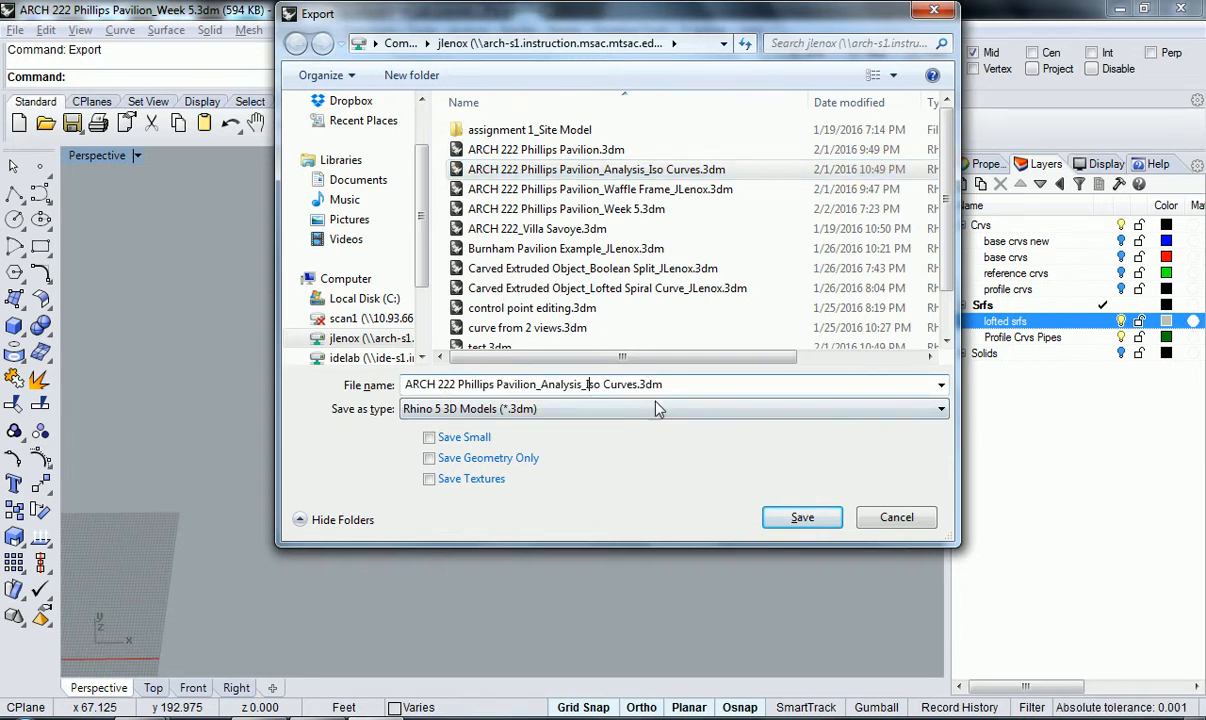
{"action": "key", "text": "Delete"}
{"action": "key", "text": "Delete"}
{"action": "key", "text": "Delete"}
{"action": "key", "text": "Delete"}
{"action": "key", "text": "Delete"}
{"action": "key", "text": "Delete"}
{"action": "key", "text": "Delete"}
{"action": "key", "text": "Delete"}
{"action": "key", "text": "Delete"}
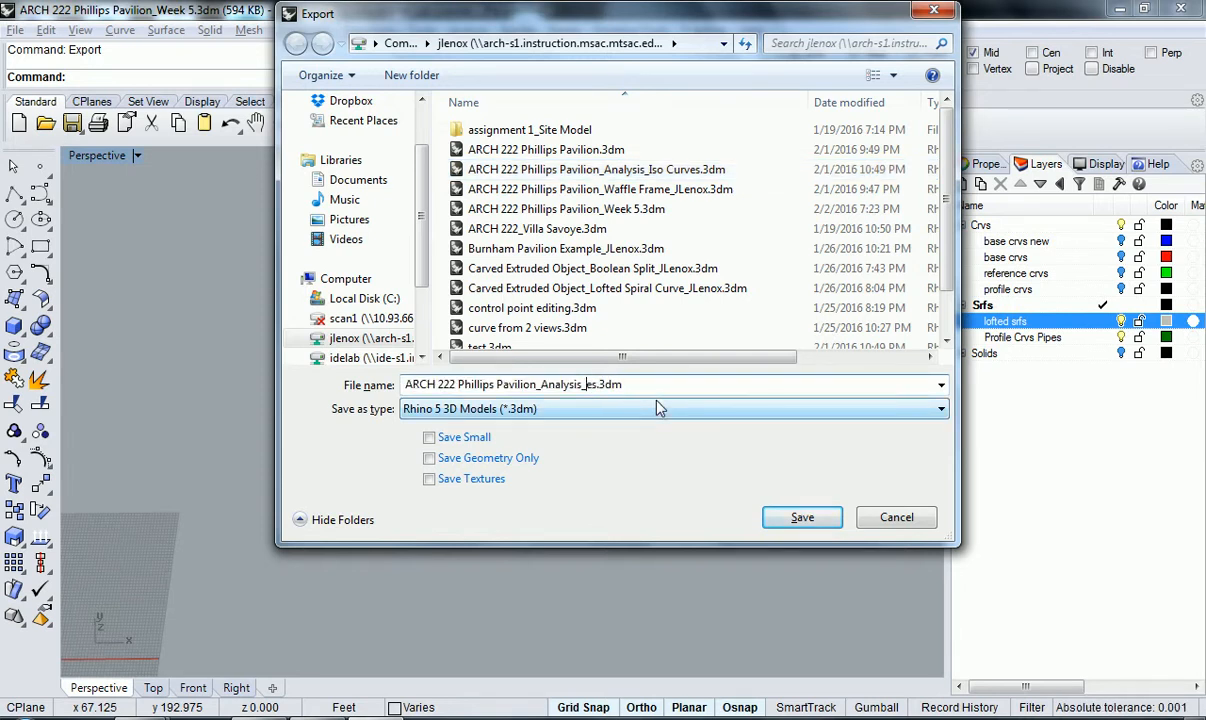
{"action": "key", "text": "Delete"}
{"action": "key", "text": "Delete"}
{"action": "type", "text": "Drawings"}
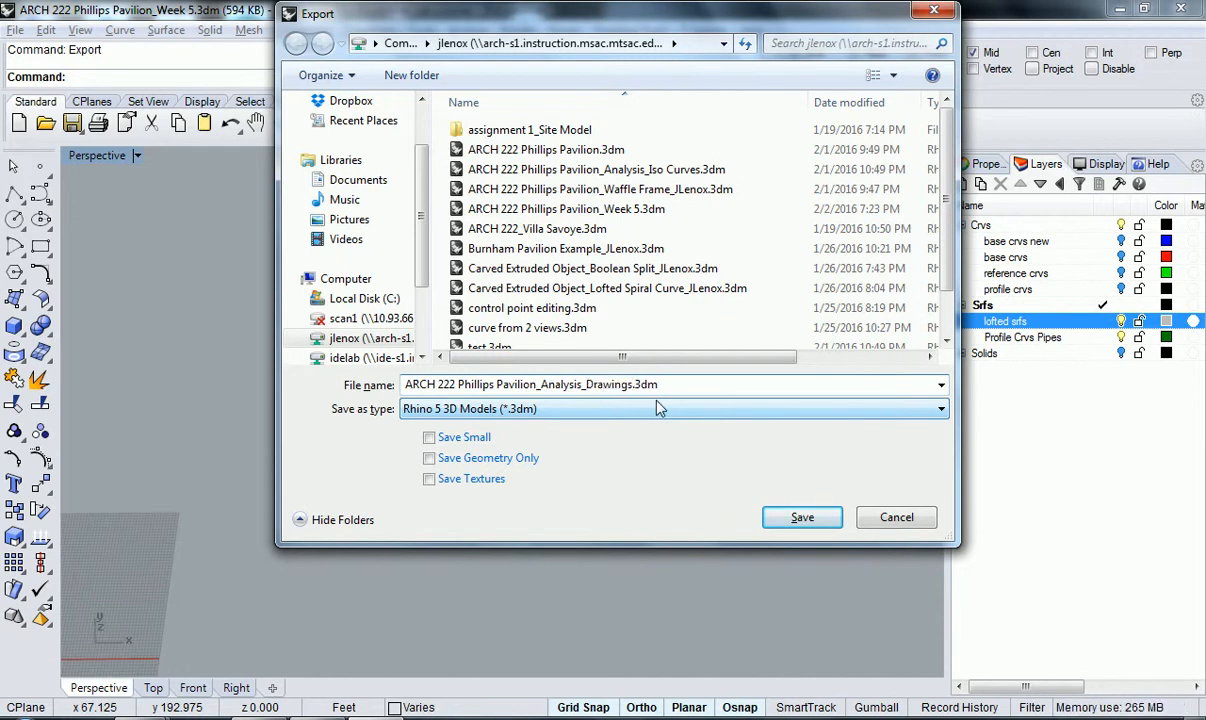
{"action": "type", "text": "."}
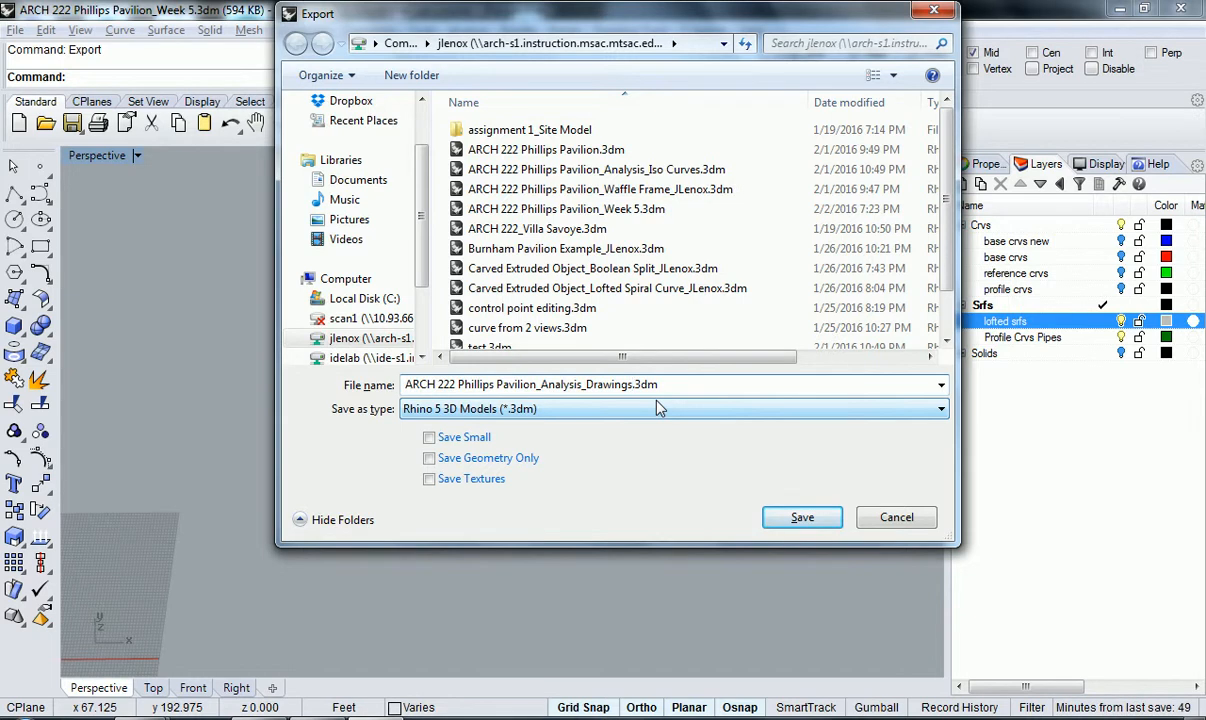
{"action": "left_click", "coordinate": [802, 517]}
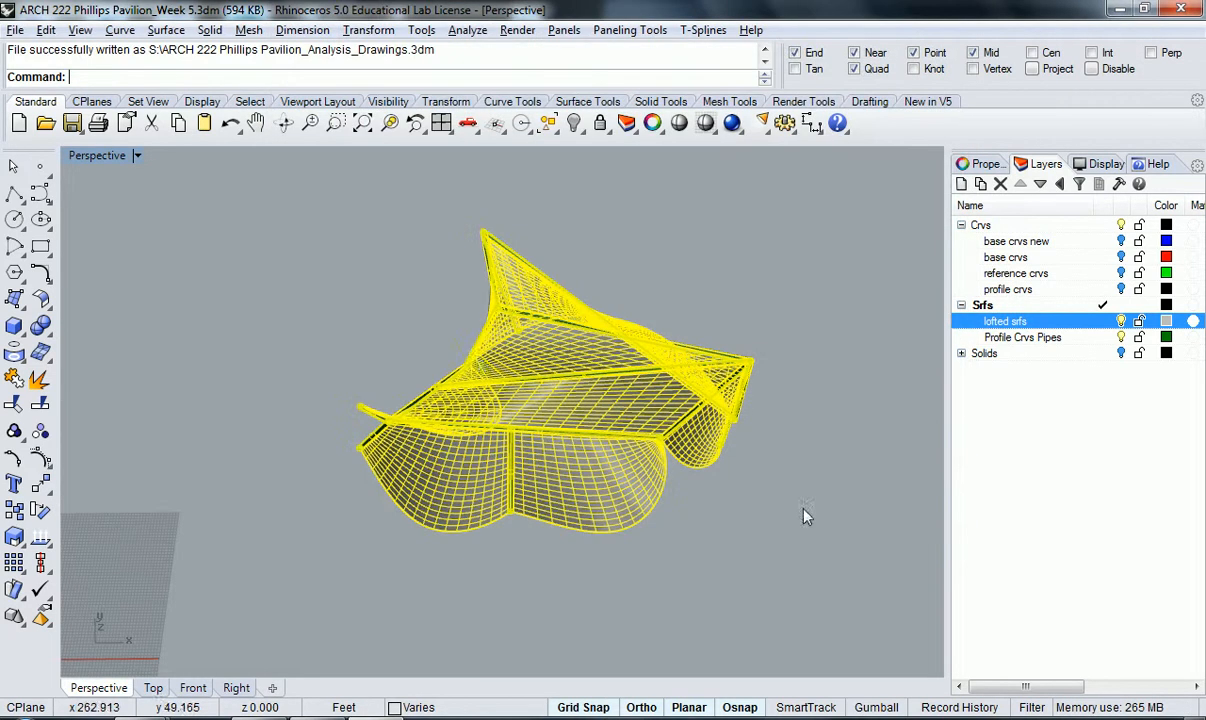
Deselect the geometry, save the current pavilion model, and close the Rhino and Camtasia Studio windows
{"action": "left_click", "coordinate": [331, 261]}
{"action": "right_click_drag", "start_coordinate": [269, 321], "coordinate": [340, 256]}
{"action": "left_click", "coordinate": [72, 122]}
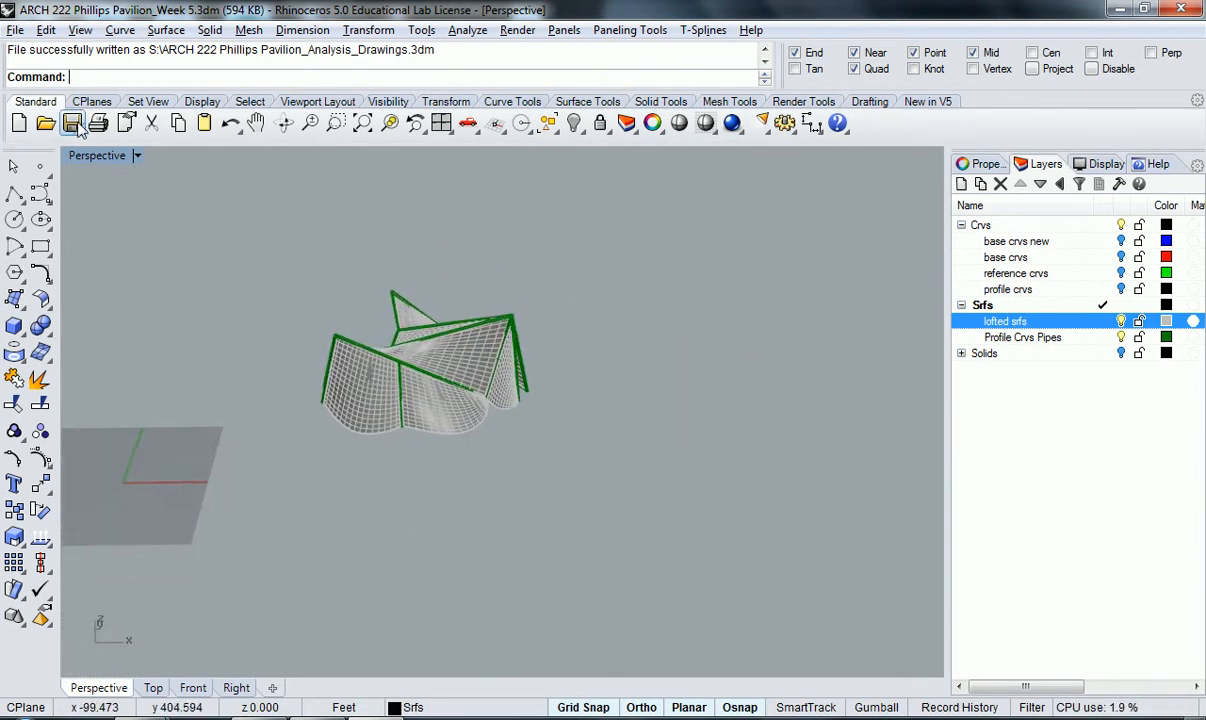
{"action": "left_click", "coordinate": [1182, 11]}
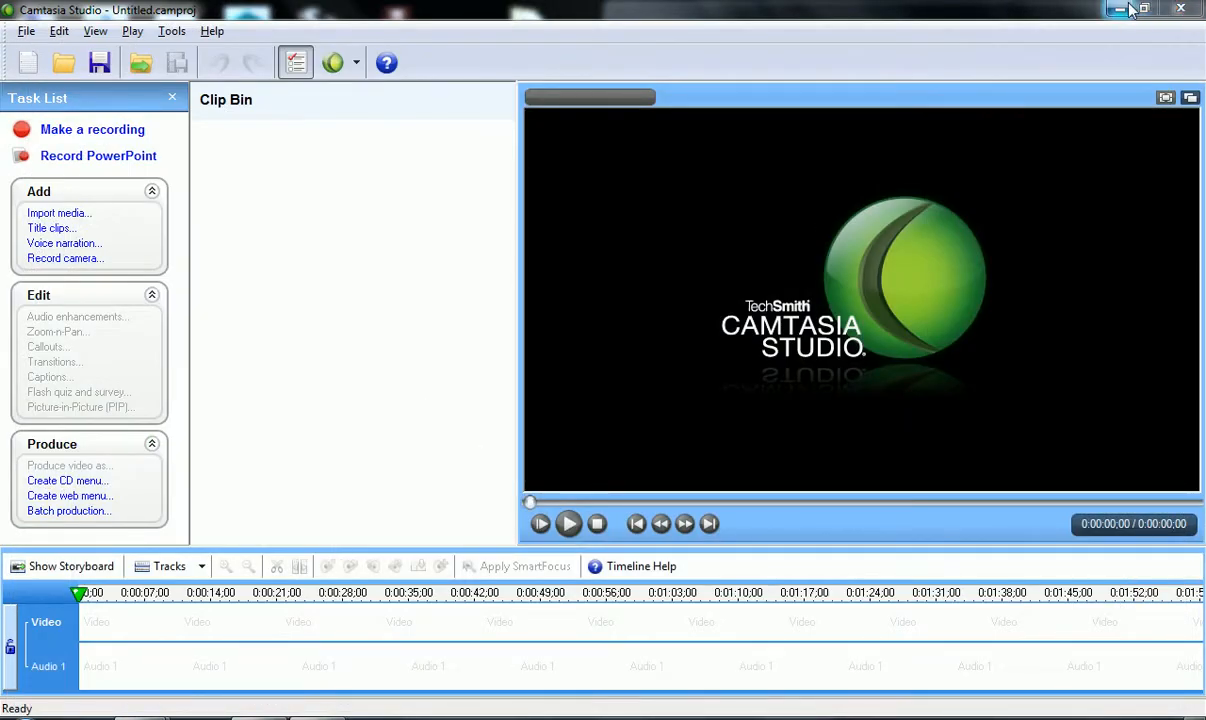
{"action": "left_click", "coordinate": [1181, 9]}
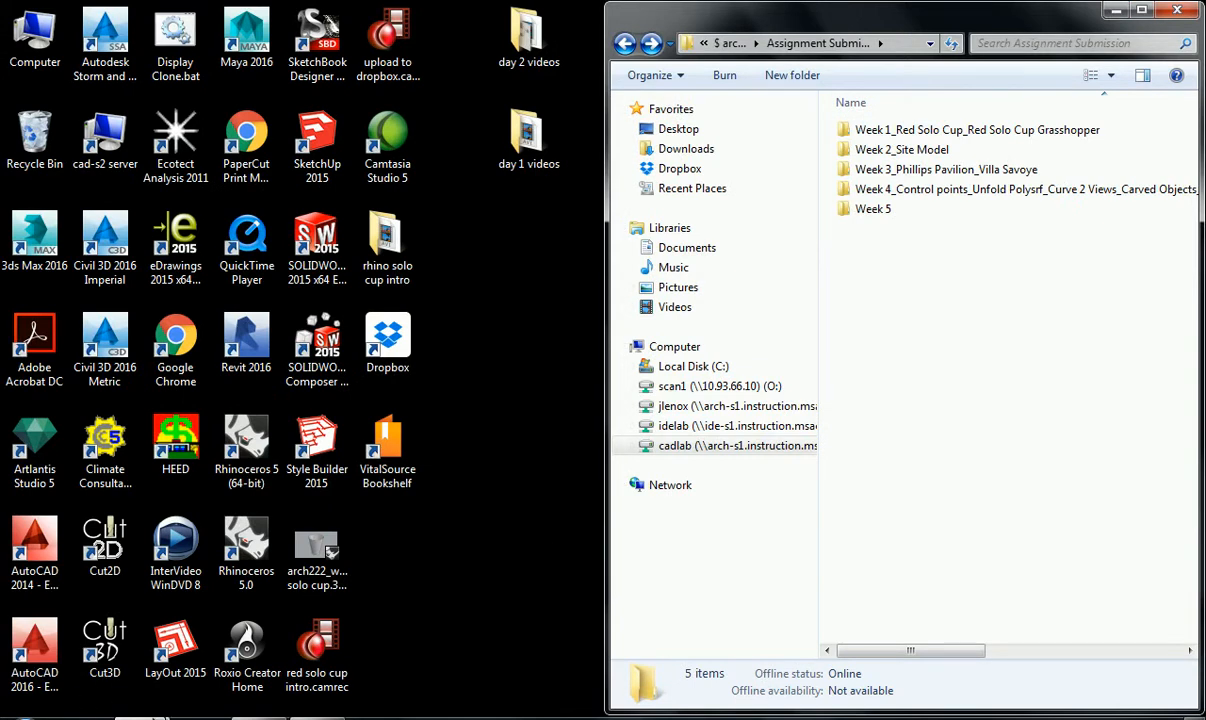
Open the exported model ARCH 222 Phillips Pavilion_Analysis_Drawings.3dm in Rhino and bring its window to the front
{"action": "mouse_move", "coordinate": [140, 716]}
{"action": "left_click", "coordinate": [127, 646]}
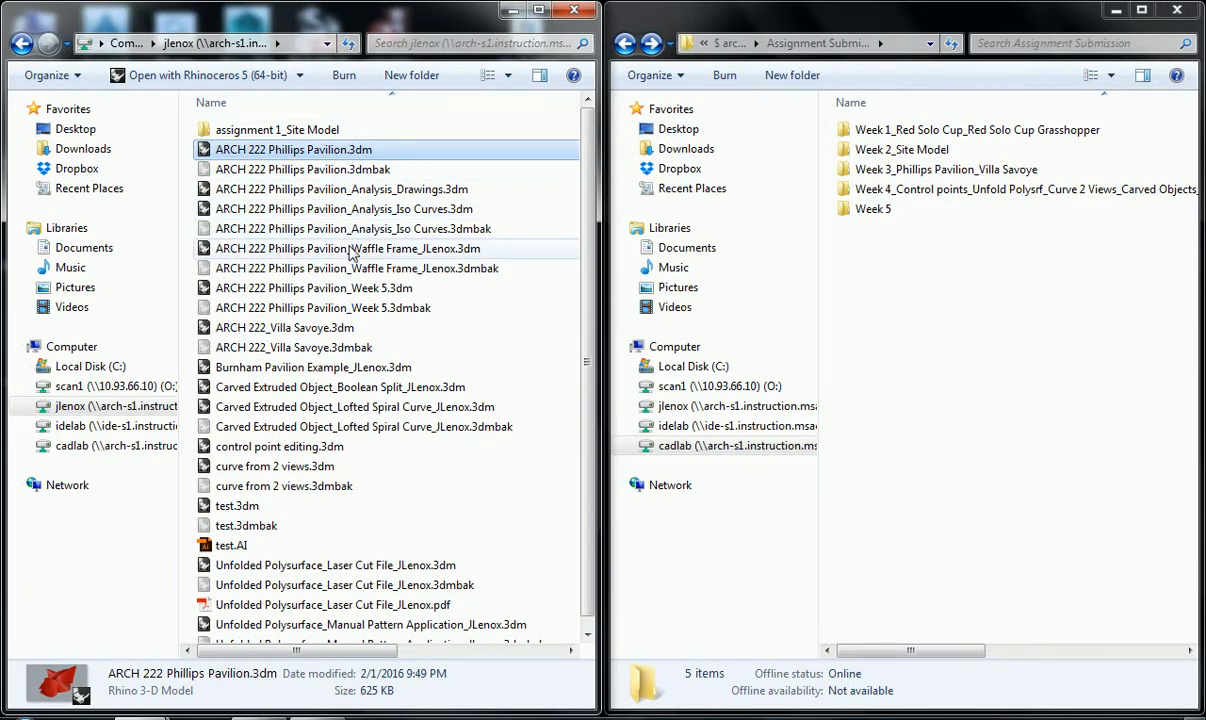
{"action": "left_click", "coordinate": [355, 192]}
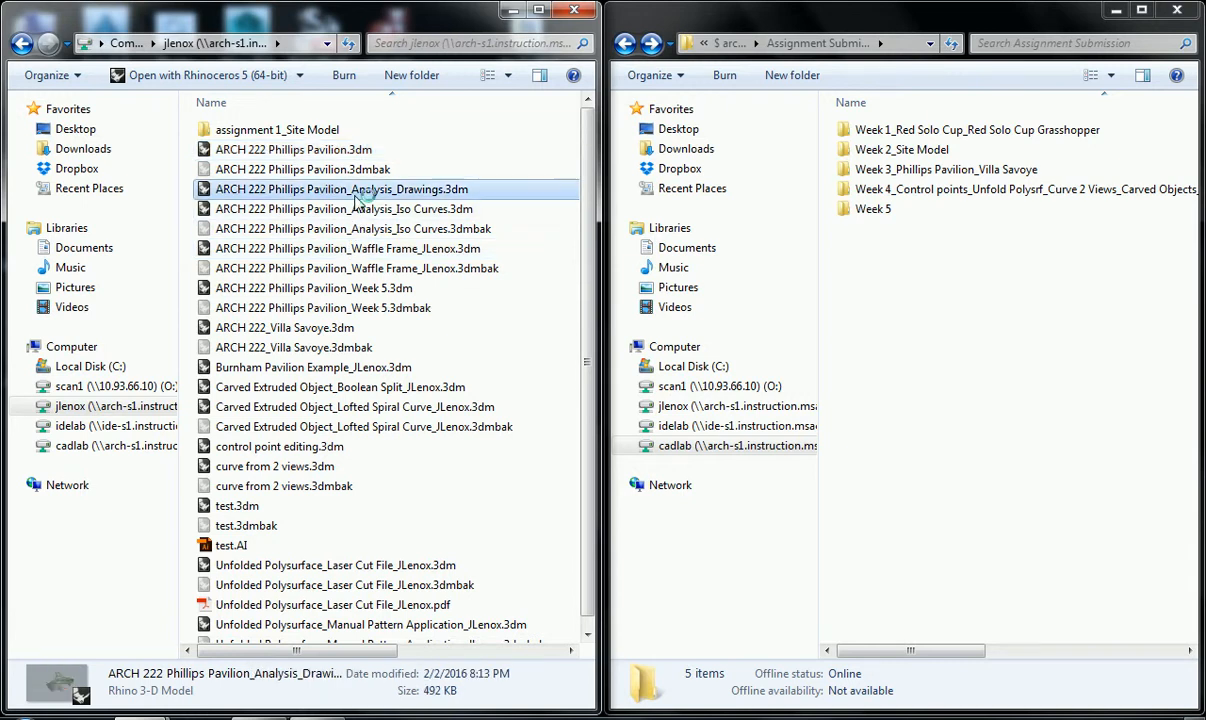
{"action": "double_click", "coordinate": [355, 199]}
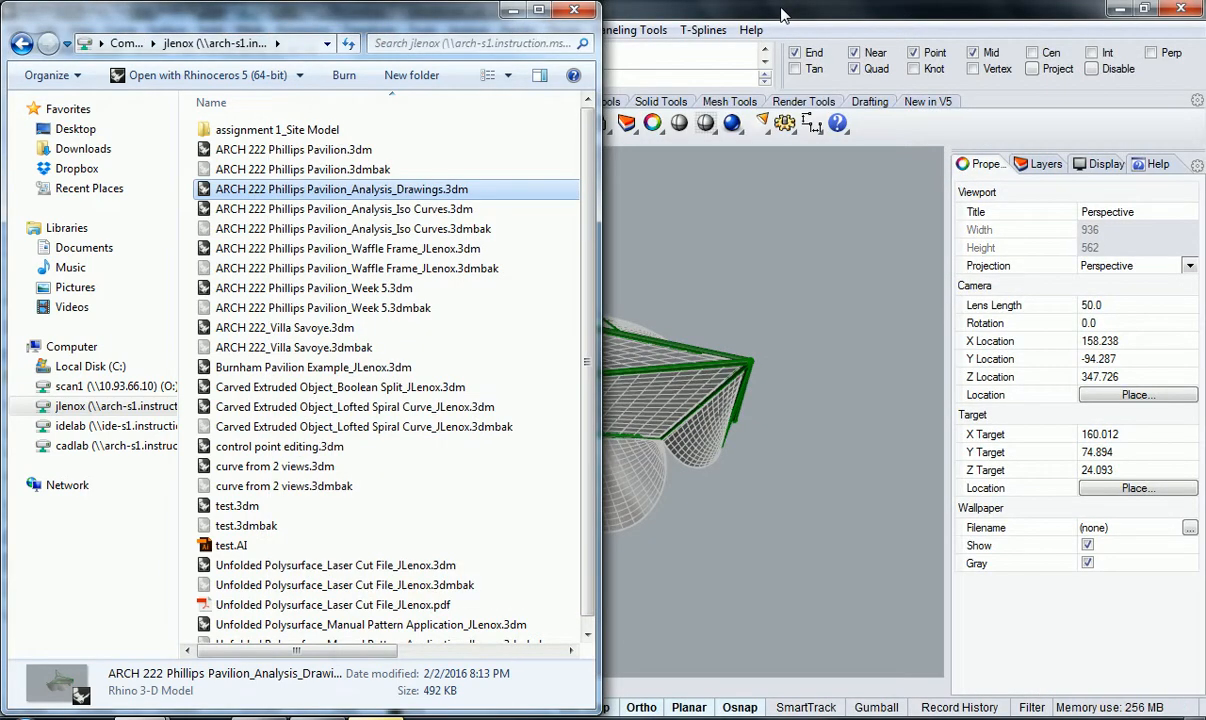
{"action": "left_click", "coordinate": [783, 14]}
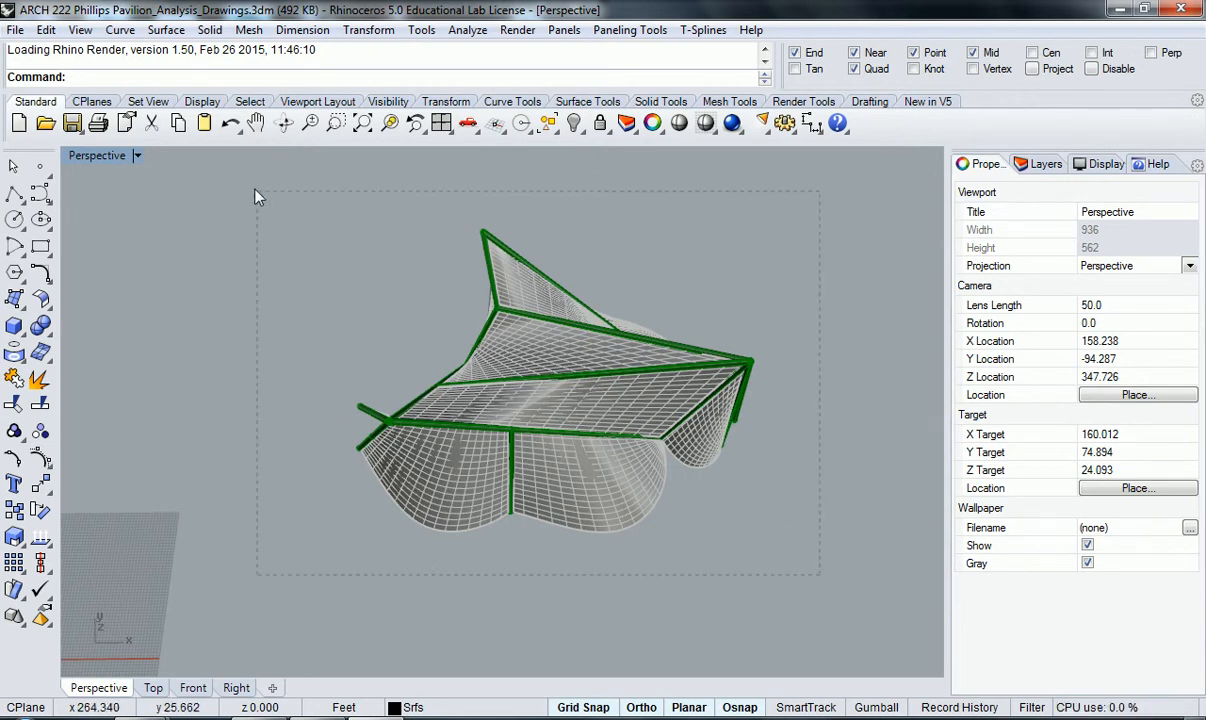
Examine the exported pavilion geometry and the lofted srfs and Profile Crvs Pipes sublayers under Srfs
{"action": "key", "text": "ctrl+a"}
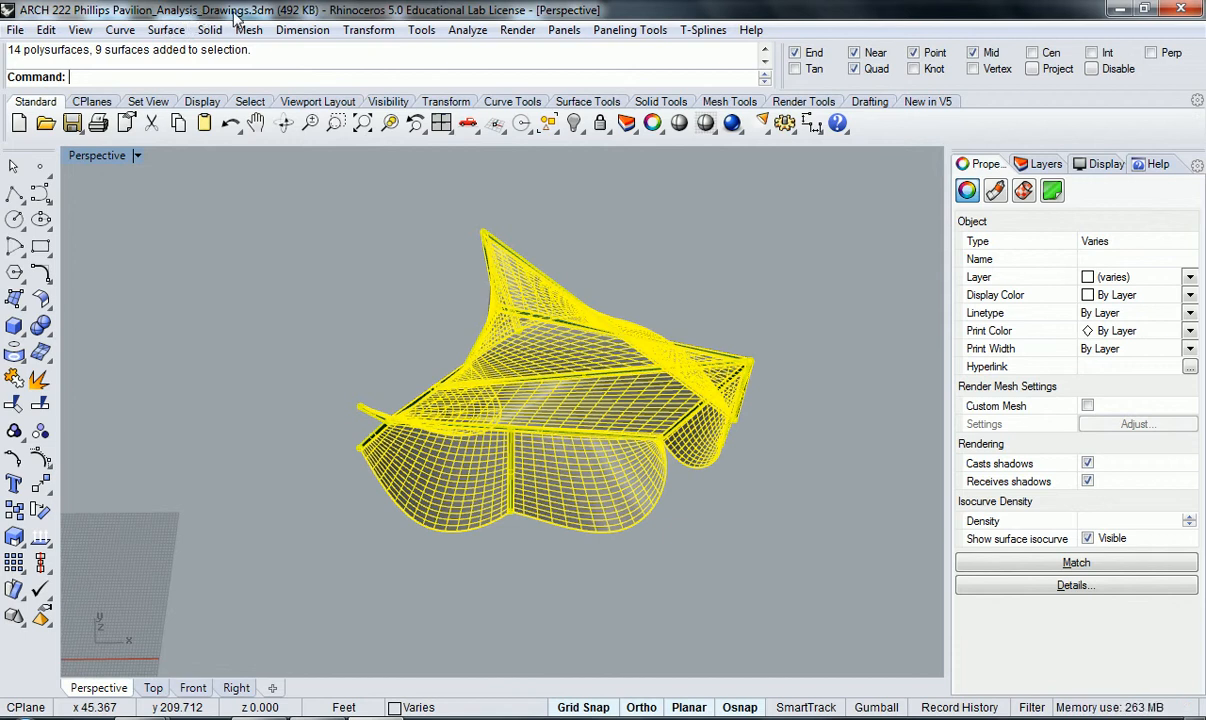
{"action": "left_click", "coordinate": [318, 239]}
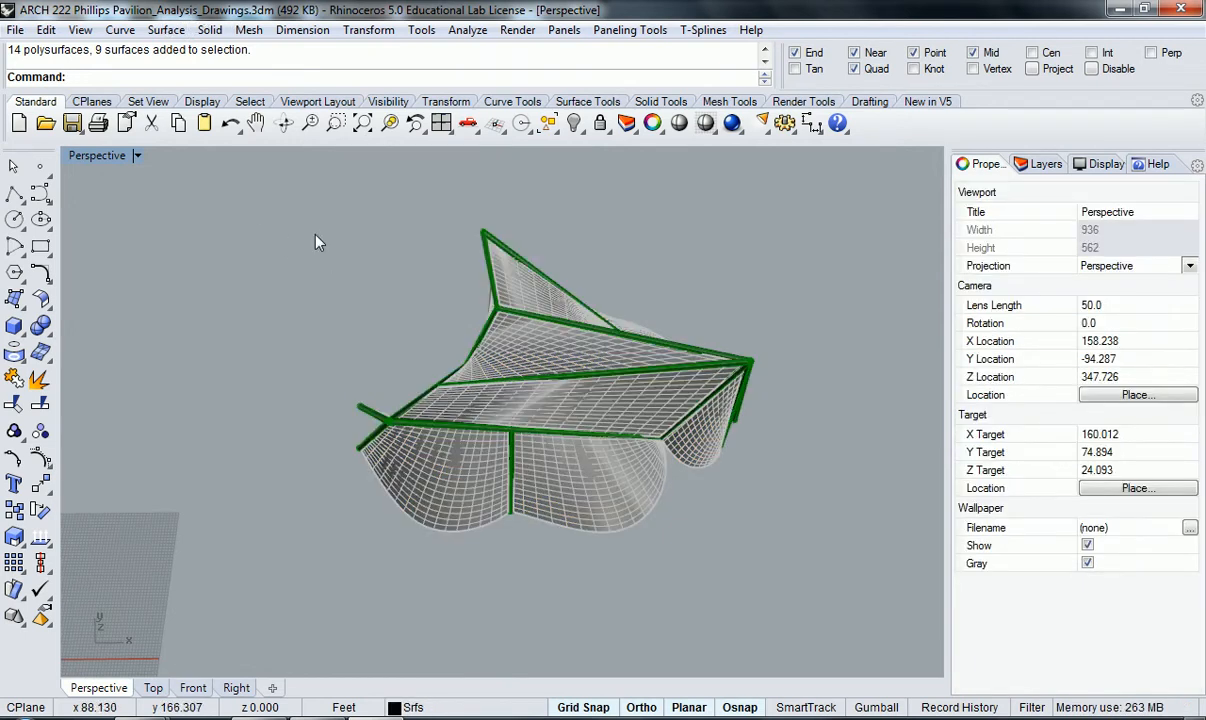
{"action": "right_click_drag", "start_coordinate": [301, 262], "coordinate": [800, 280]}
{"action": "left_click", "coordinate": [1040, 164]}
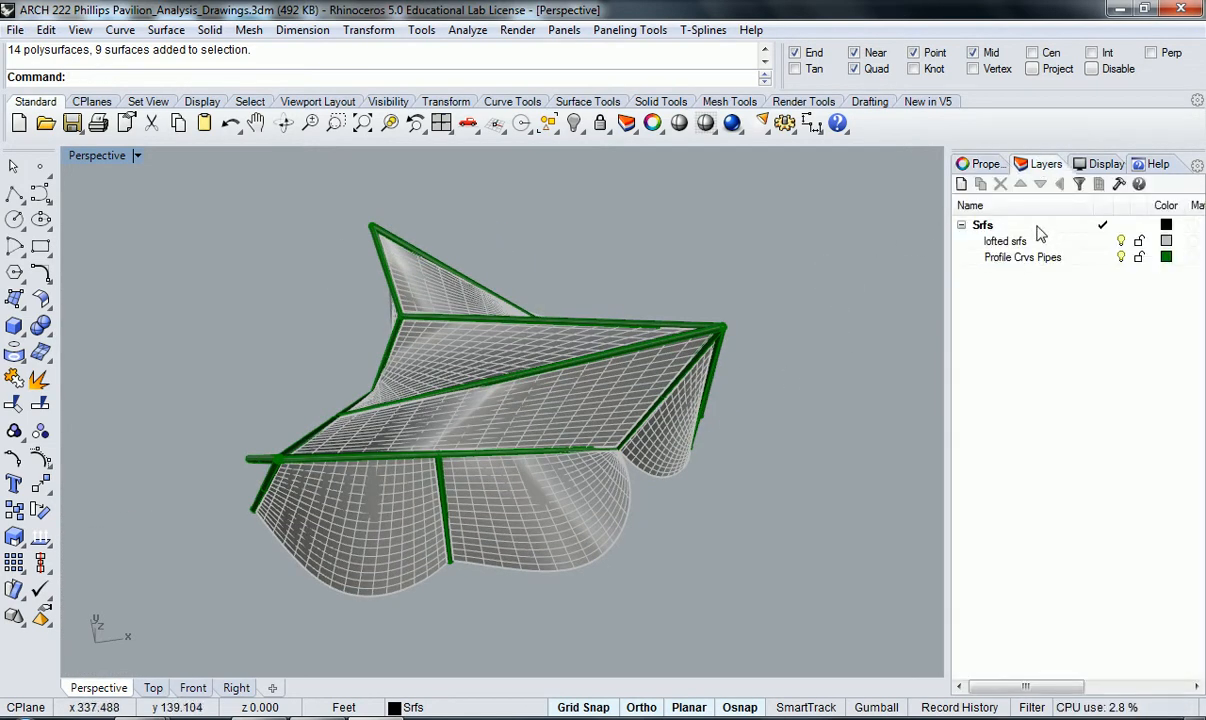
{"action": "left_click", "coordinate": [970, 228]}
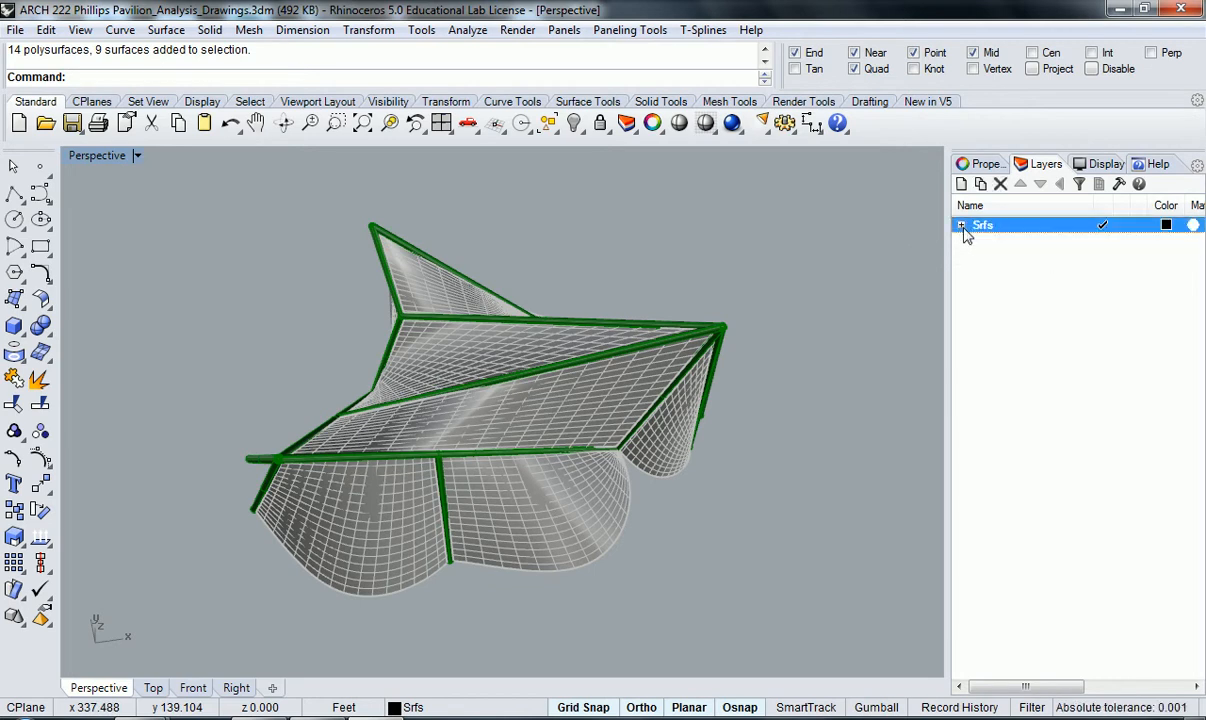
{"action": "left_click", "coordinate": [1035, 244]}
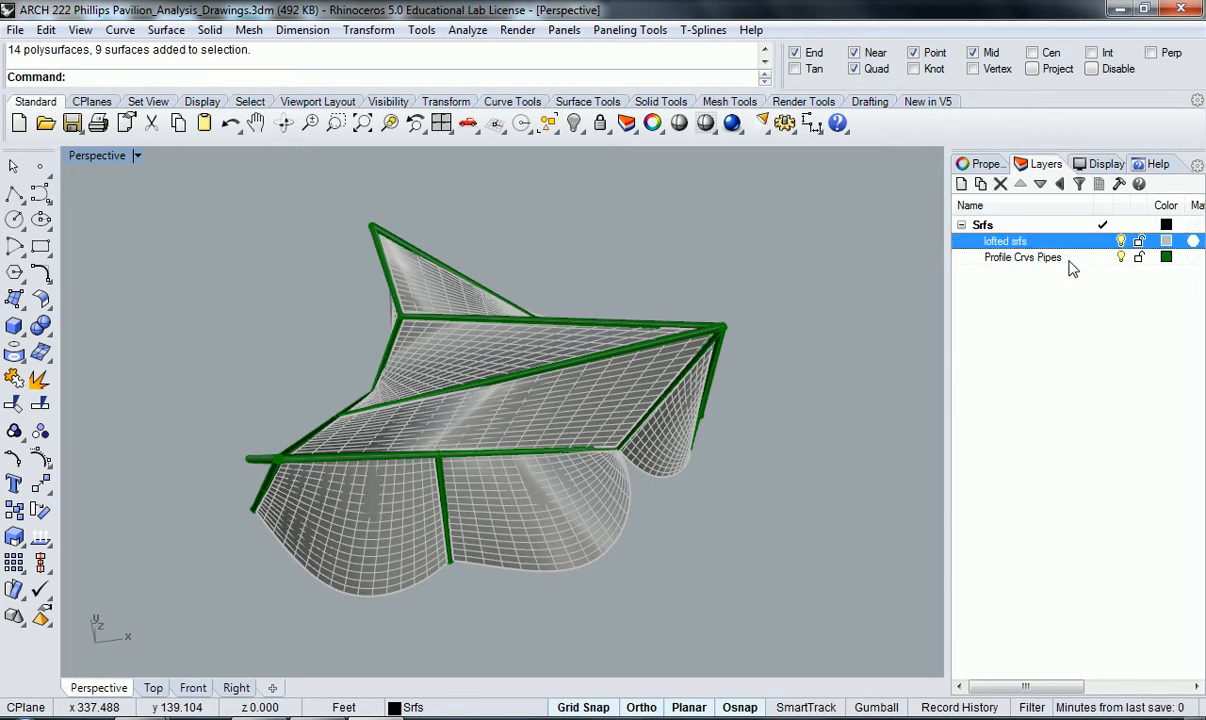
{"action": "left_click", "coordinate": [1068, 260]}
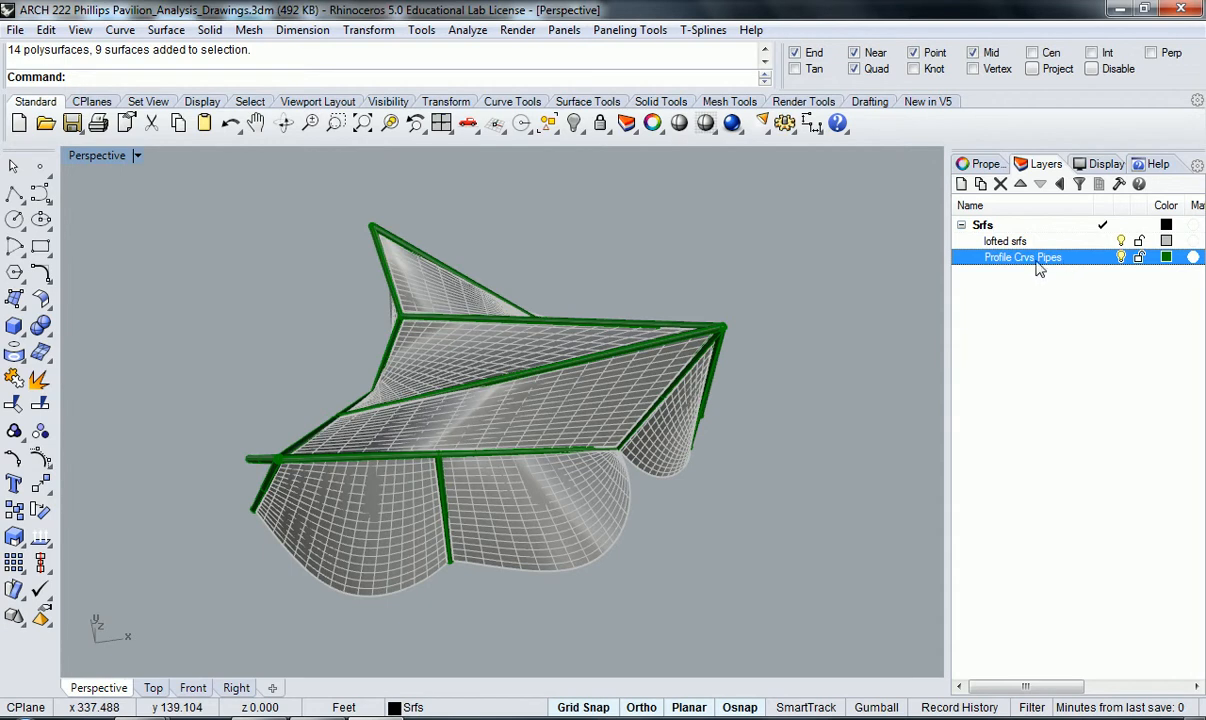
{"action": "left_click", "coordinate": [1090, 287]}
{"action": "right_click_drag", "start_coordinate": [820, 405], "coordinate": [750, 314]}
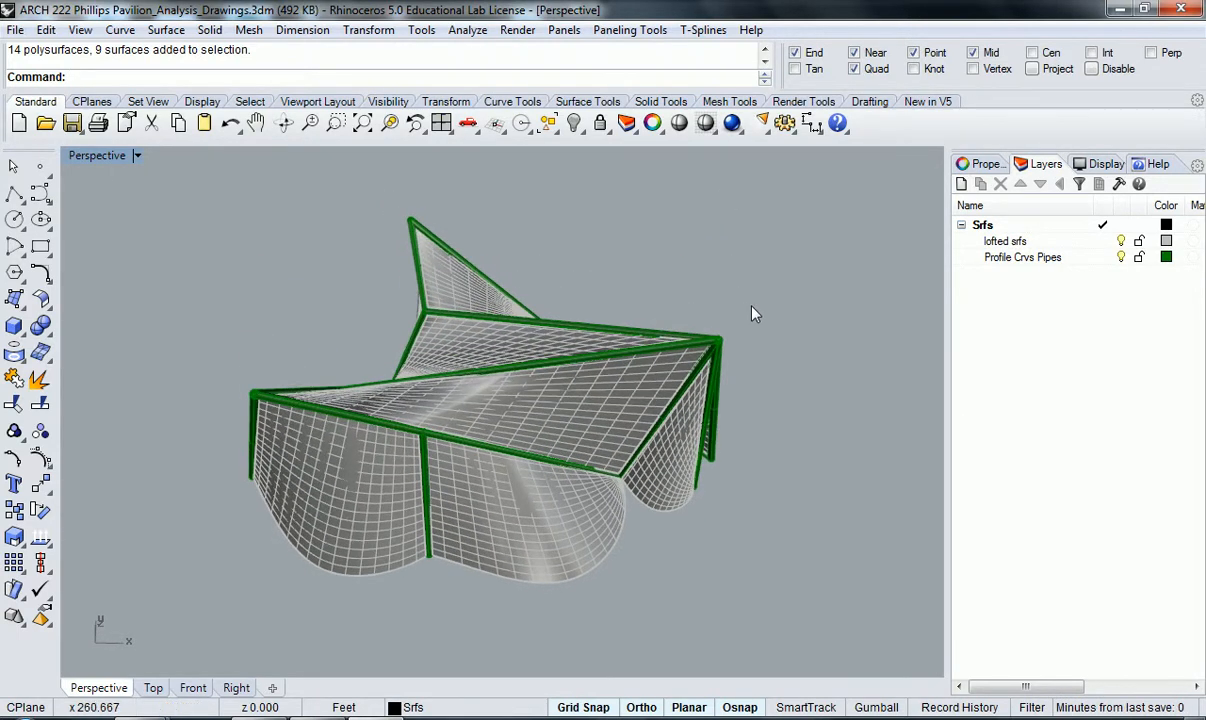
Create a new top-level layer named Crvs and dismiss the software changes notification
{"action": "left_click", "coordinate": [962, 185]}
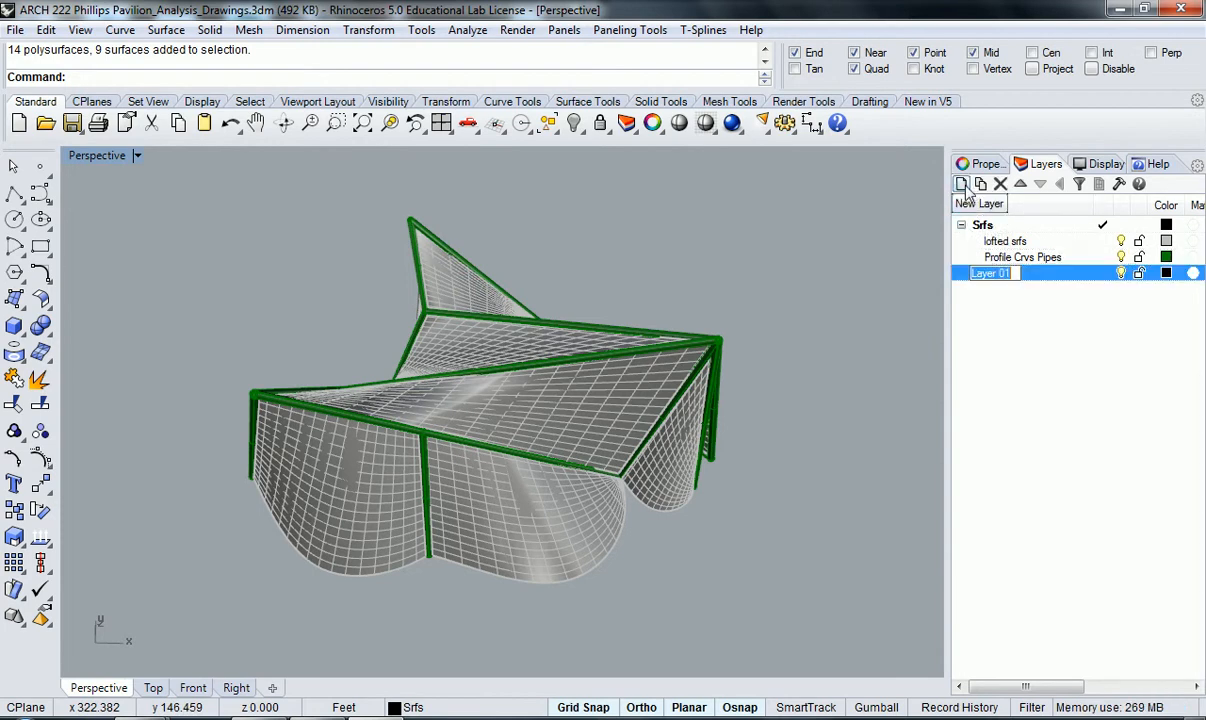
{"action": "left_click", "coordinate": [1040, 347]}
{"action": "left_click", "coordinate": [1004, 280]}
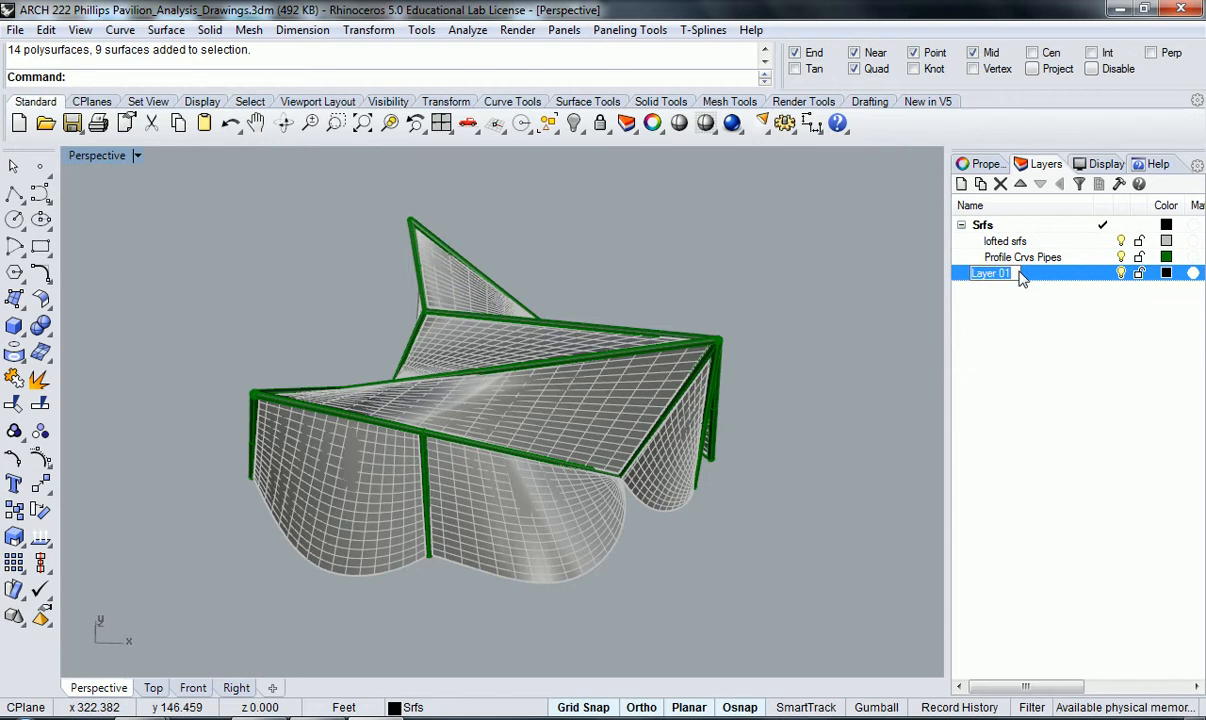
{"action": "type", "text": "Crvs"}
{"action": "key", "text": "Return"}
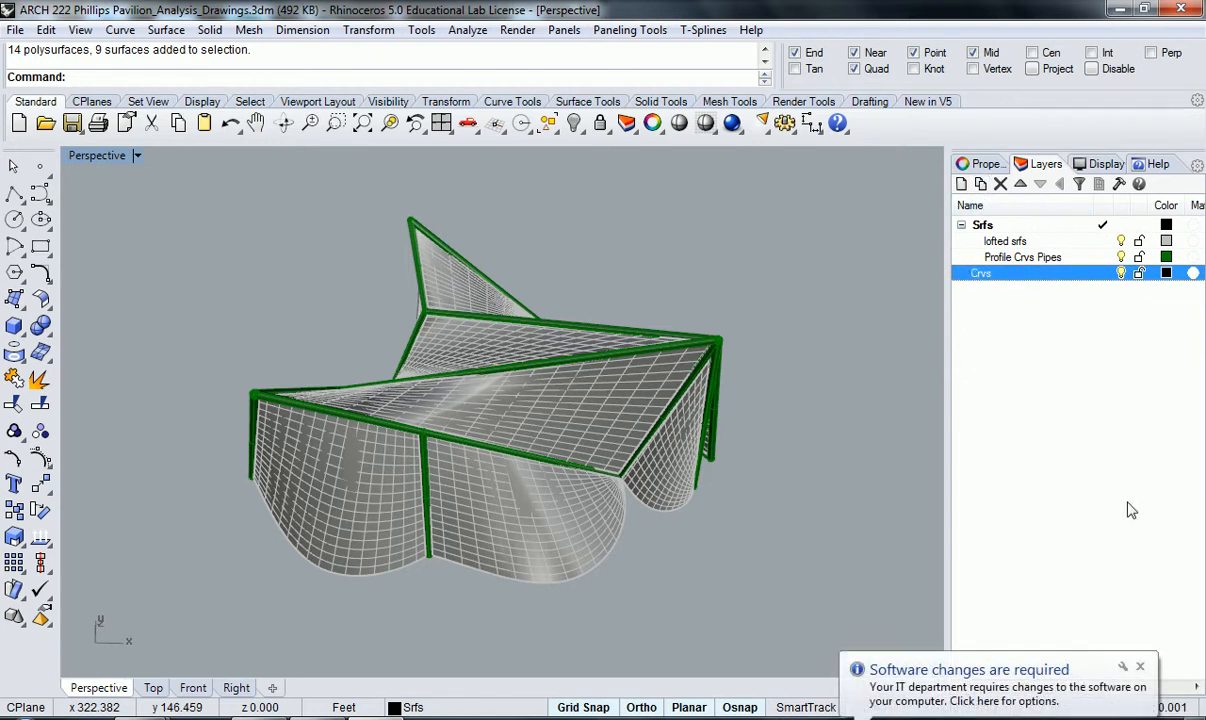
{"action": "left_click", "coordinate": [1139, 667]}
Add a sublayer named Wireframe under Crvs and make it the current layer
{"action": "left_click", "coordinate": [980, 183]}
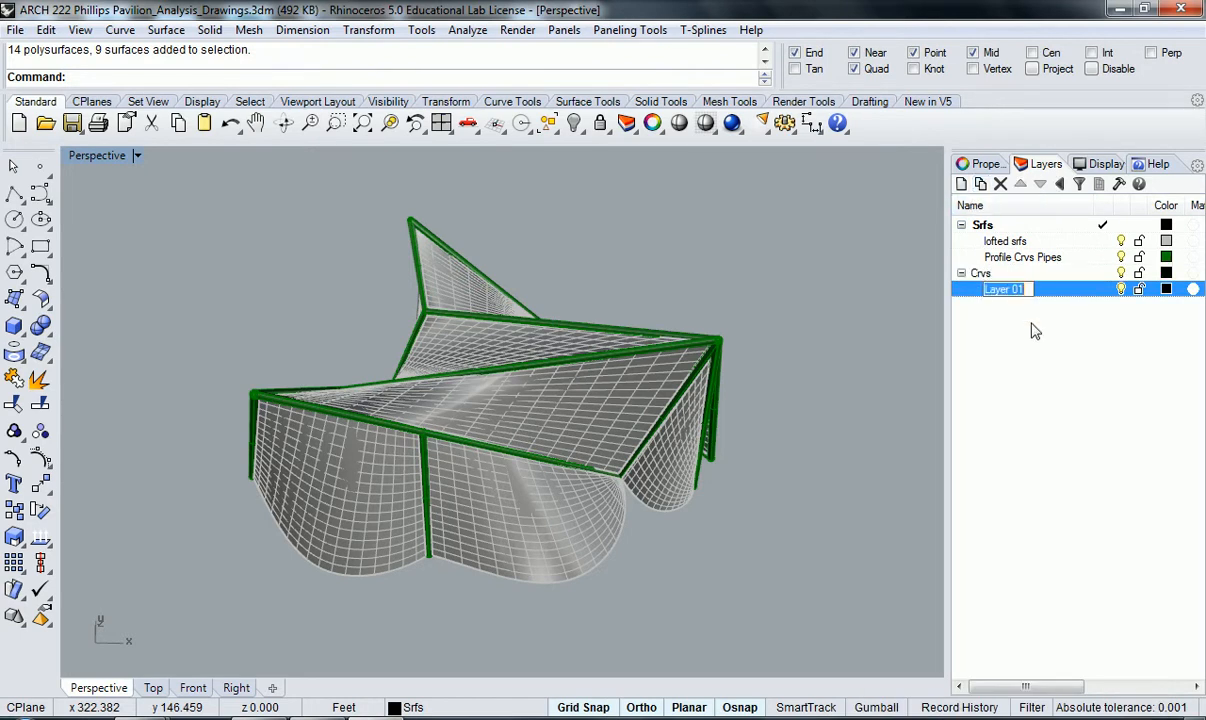
{"action": "type", "text": "Wireframe"}
{"action": "key", "text": "Return"}
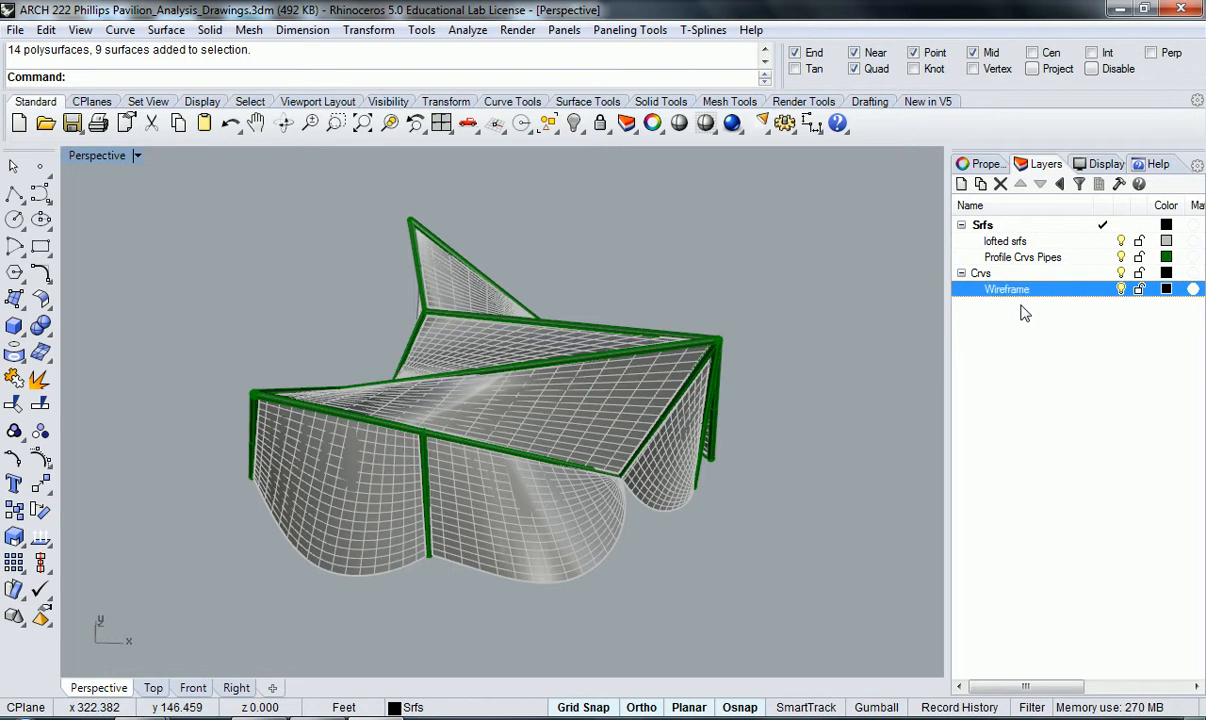
{"action": "left_click", "coordinate": [1099, 291]}
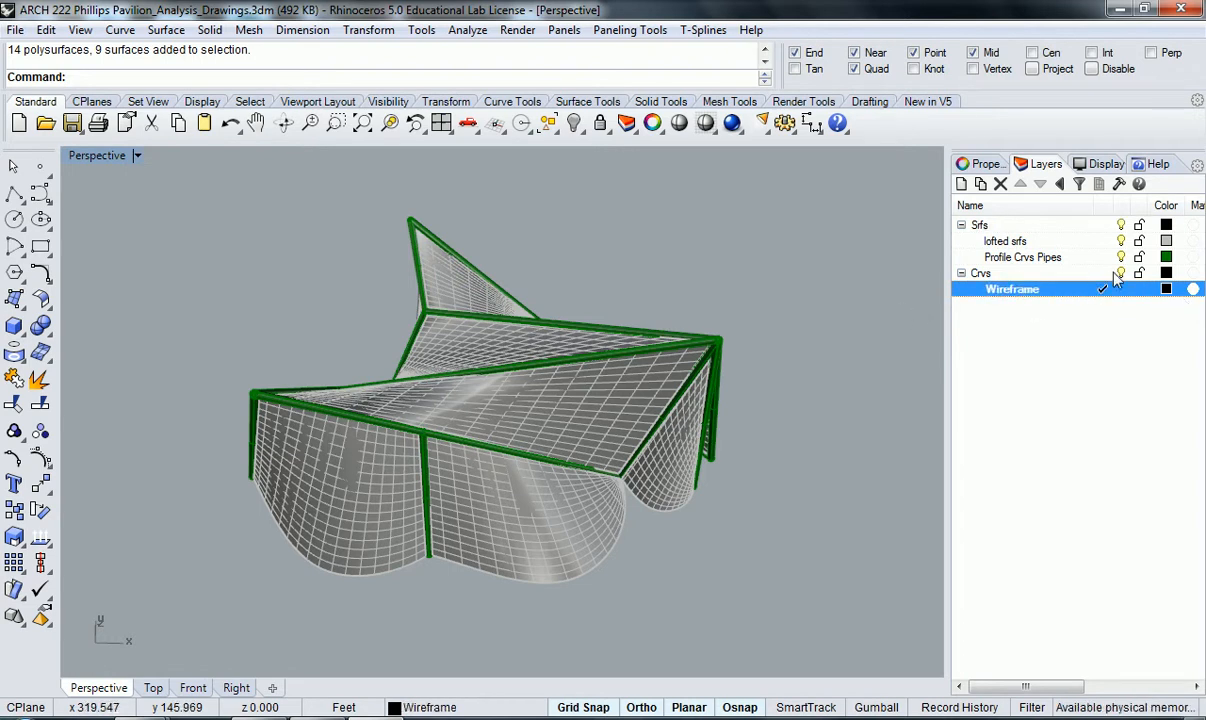
Hide the Profile Crvs Pipes layer and extract the wireframe of all lofted surfaces onto the Wireframe layer
{"action": "left_click", "coordinate": [1121, 257]}
{"action": "right_click_drag", "start_coordinate": [662, 369], "coordinate": [772, 551]}
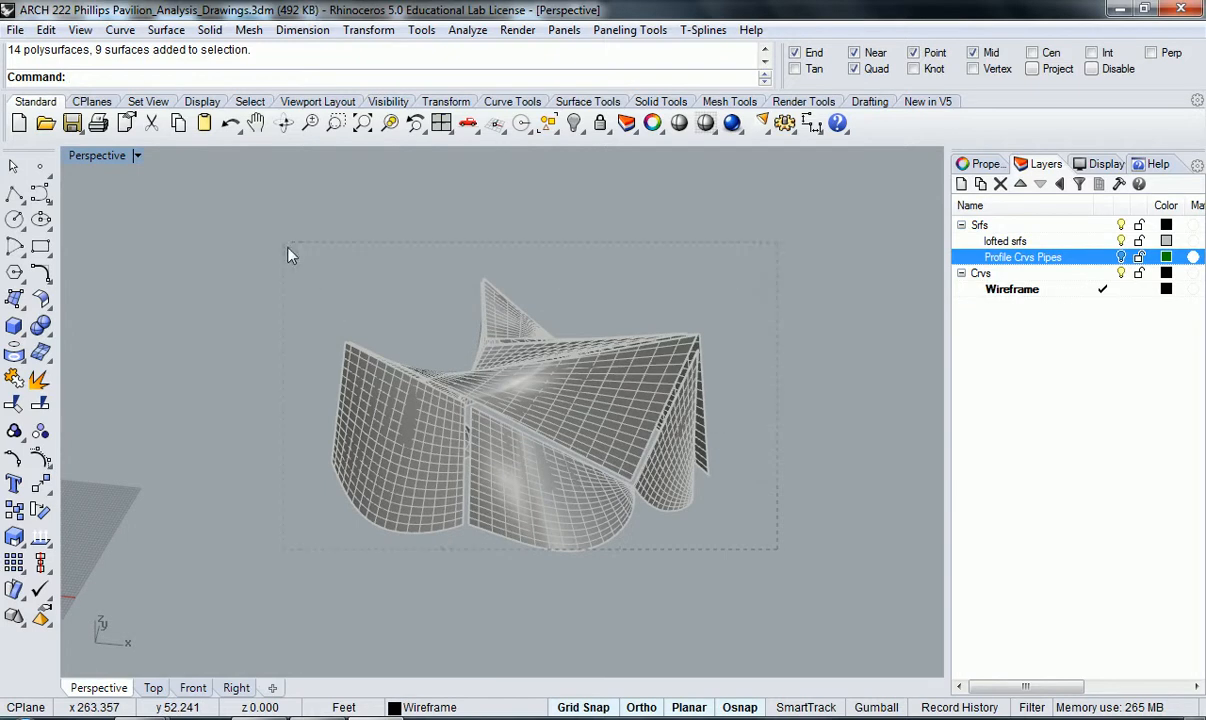
{"action": "left_click_drag", "start_coordinate": [309, 275], "coordinate": [309, 275]}
{"action": "type", "text": "Extra"}
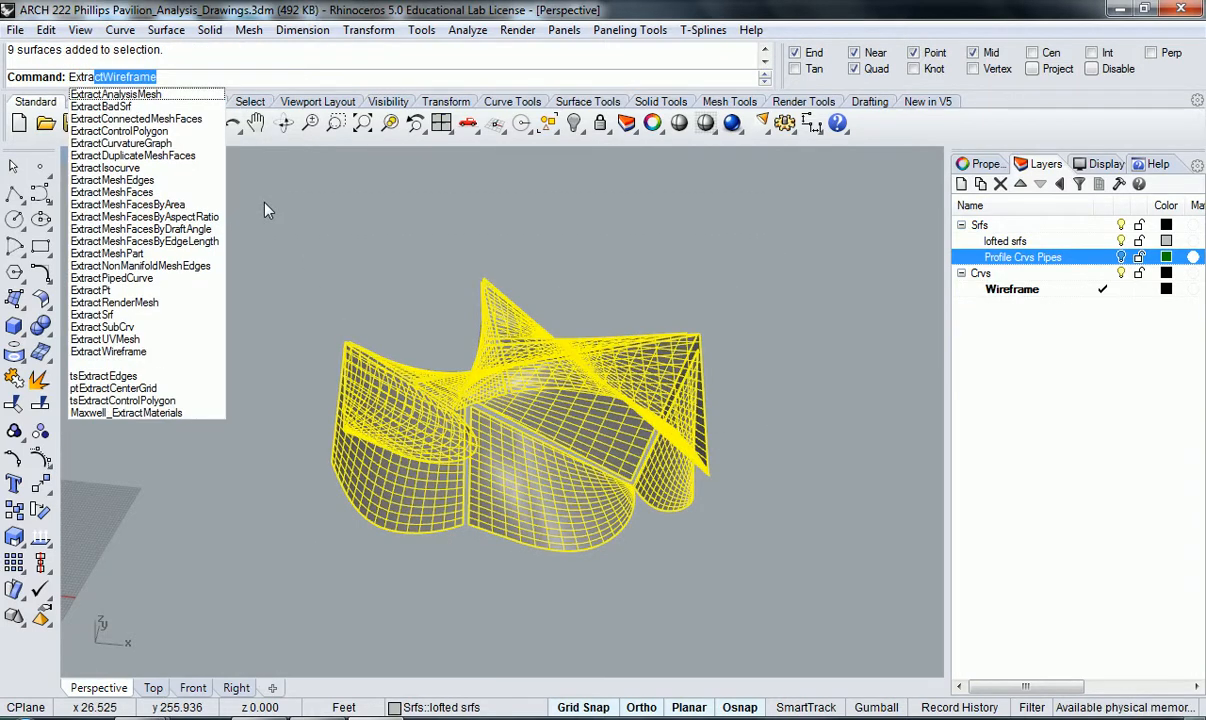
{"action": "key", "text": "Return"}
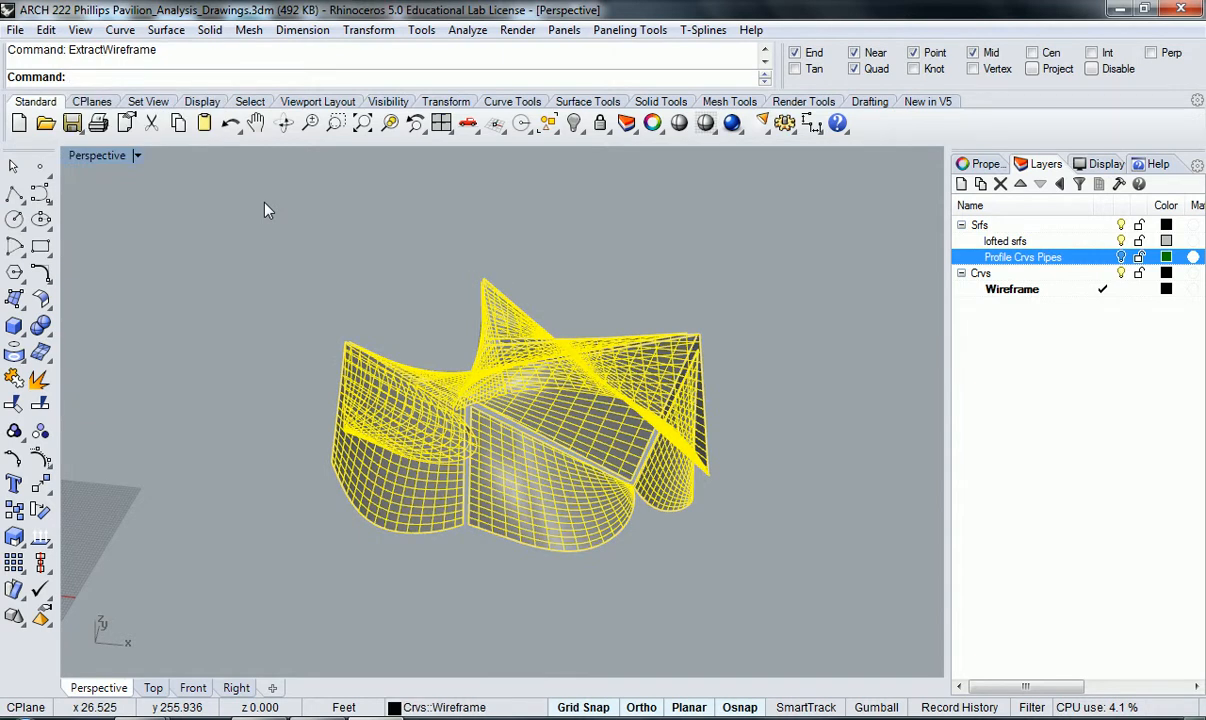
{"action": "left_click", "coordinate": [668, 266]}
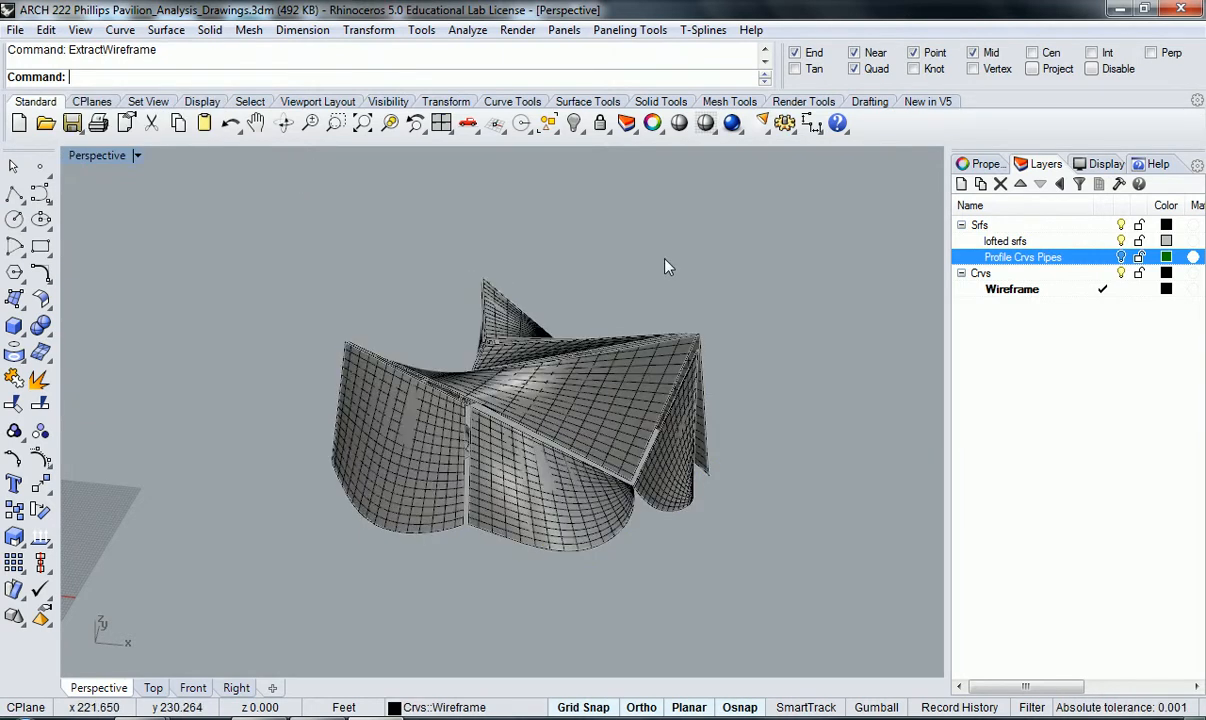
Inspect the extracted curves with the lofted srfs layer hidden, then make that layer current and hide the Wireframe layer
{"action": "left_click", "coordinate": [1121, 242]}
{"action": "right_click_drag", "start_coordinate": [505, 368], "coordinate": [865, 334]}
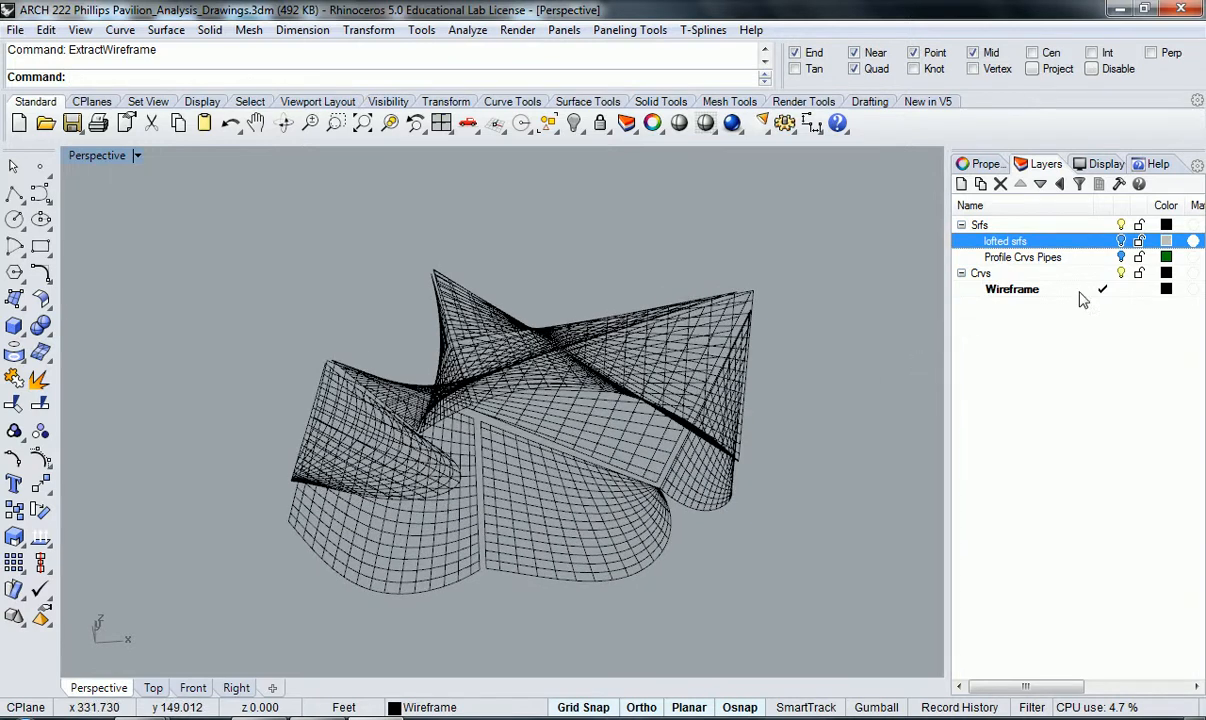
{"action": "left_click", "coordinate": [1099, 245]}
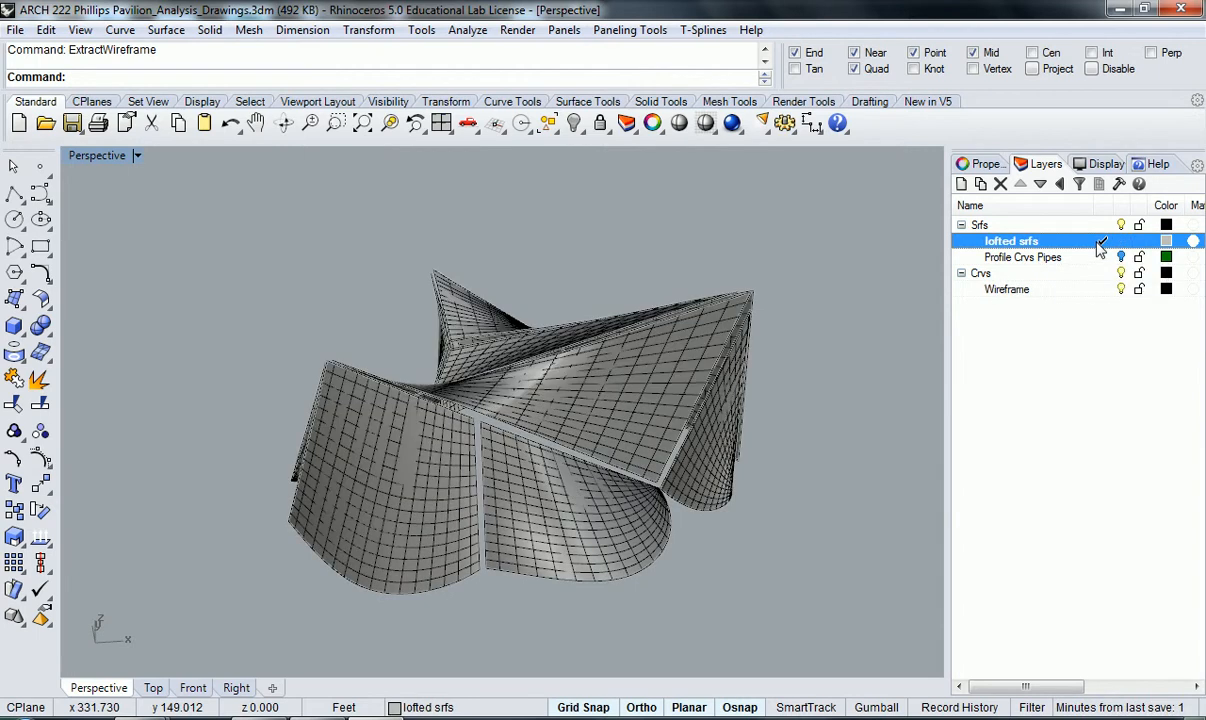
{"action": "left_click", "coordinate": [1122, 292]}
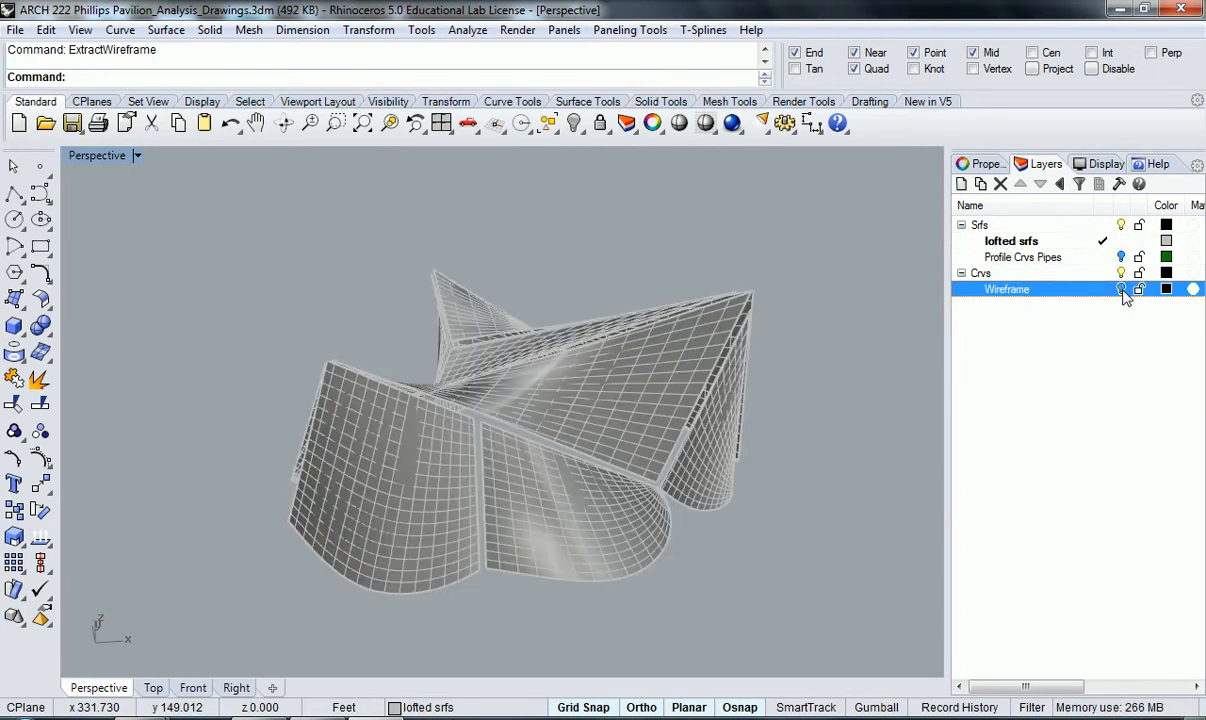
{"action": "right_click_drag", "start_coordinate": [760, 405], "coordinate": [700, 520]}
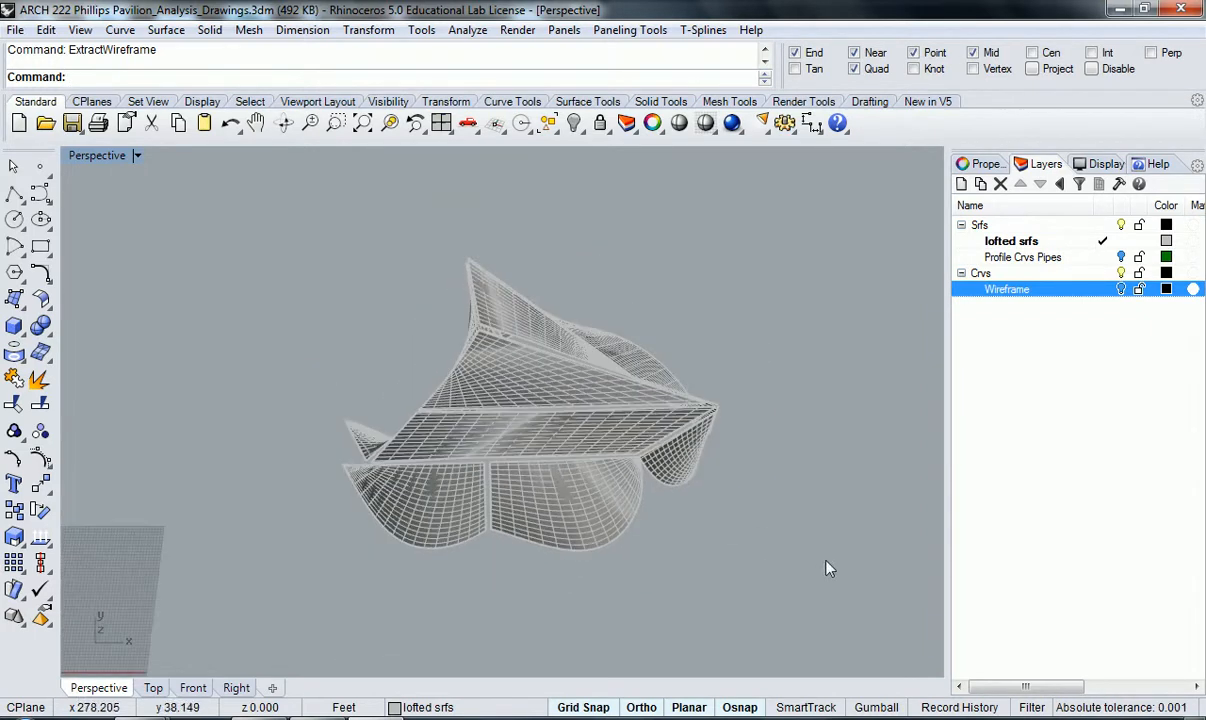
Turn off the surface isocurve display for all lofted surfaces, then deselect them and inspect the plain surfaces
{"action": "key", "text": "ctrl+a"}
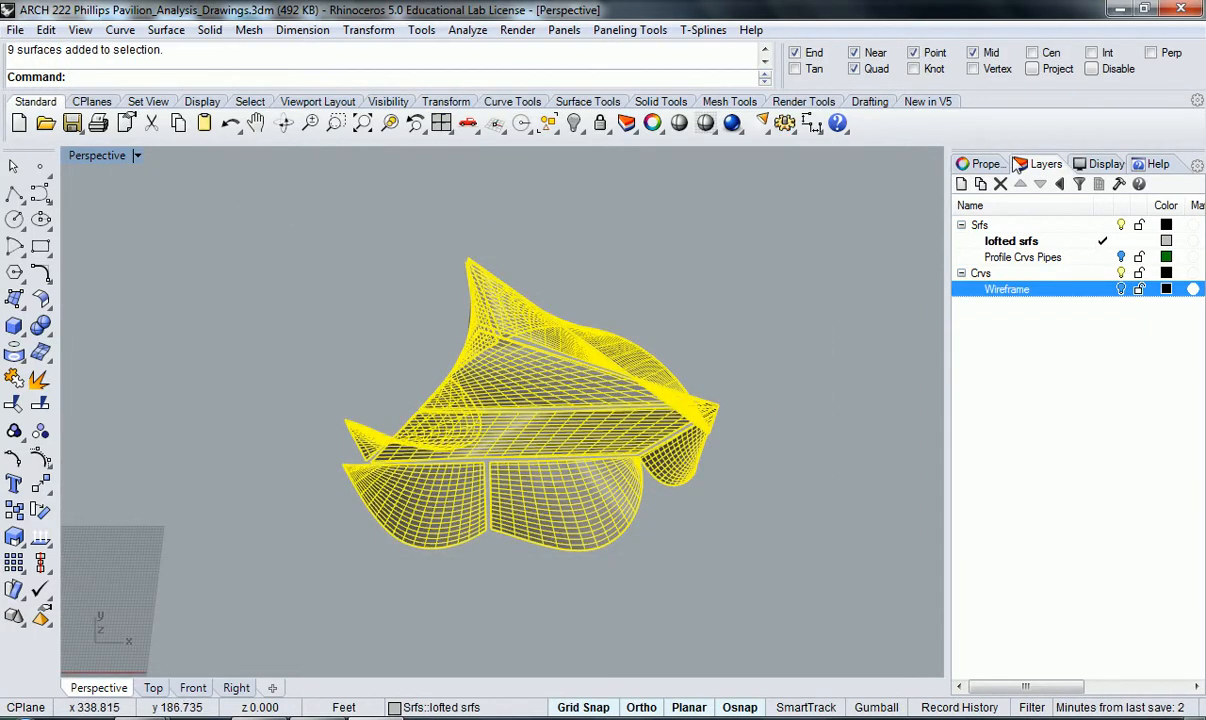
{"action": "left_click", "coordinate": [982, 165]}
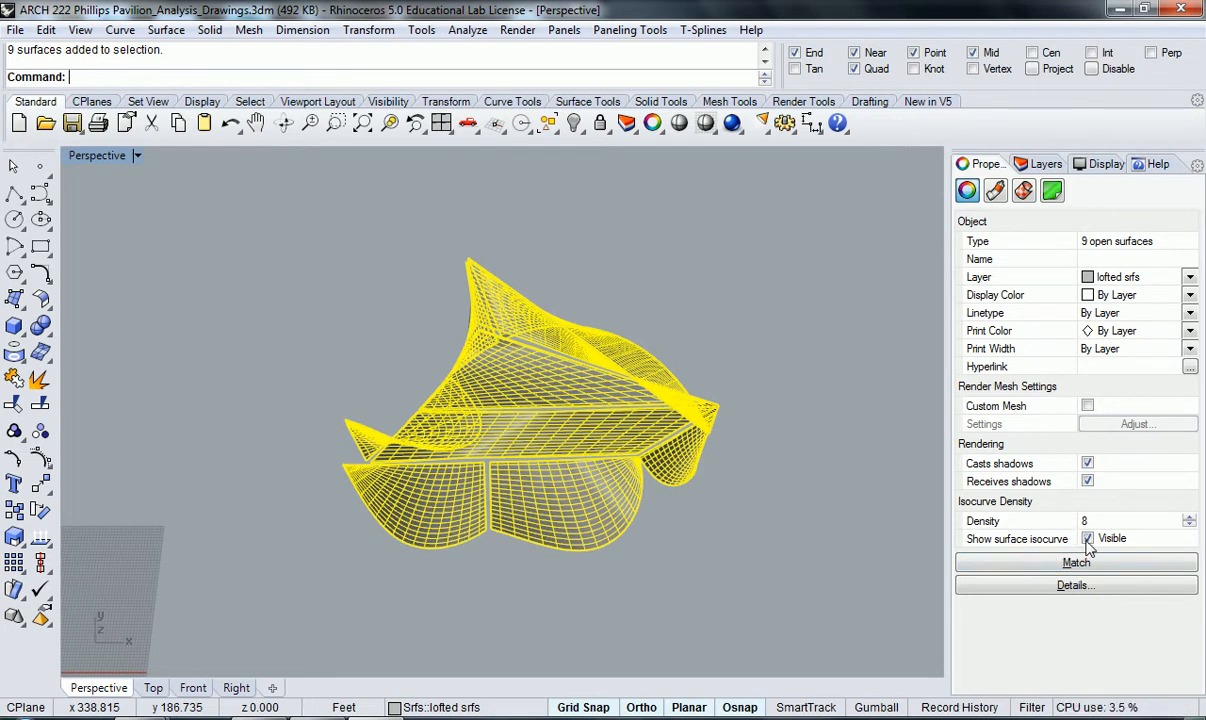
{"action": "left_click", "coordinate": [1087, 539]}
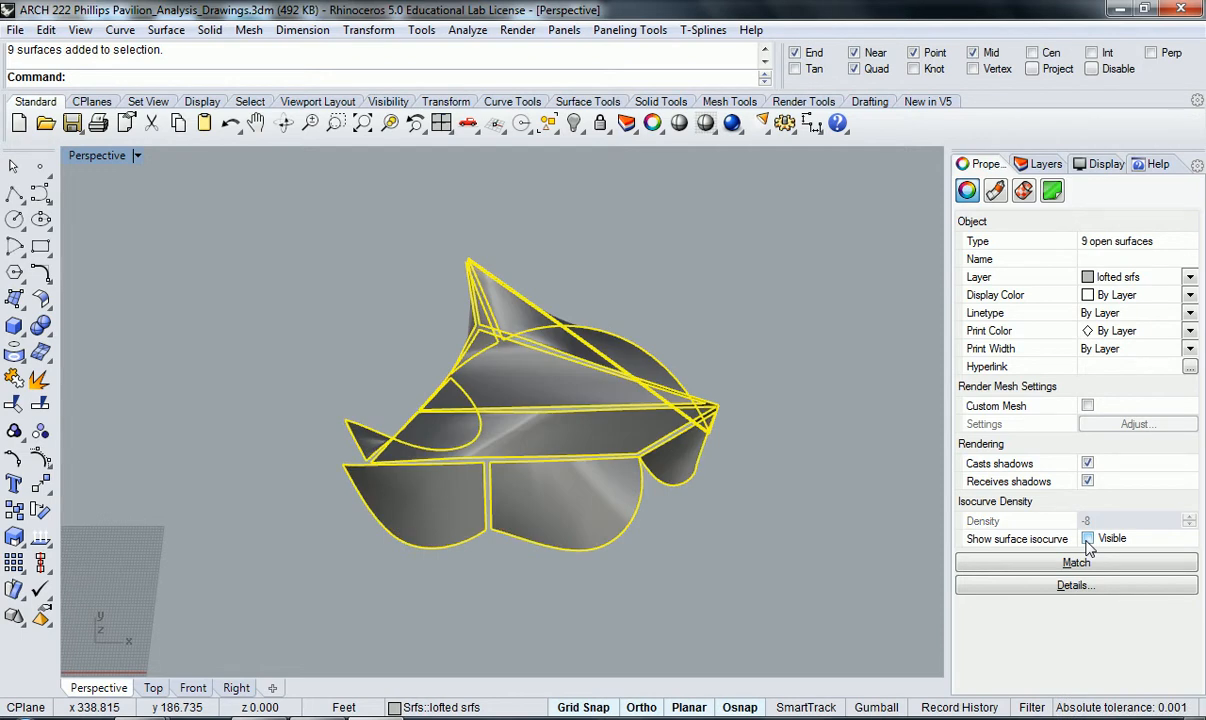
{"action": "left_click", "coordinate": [1087, 539]}
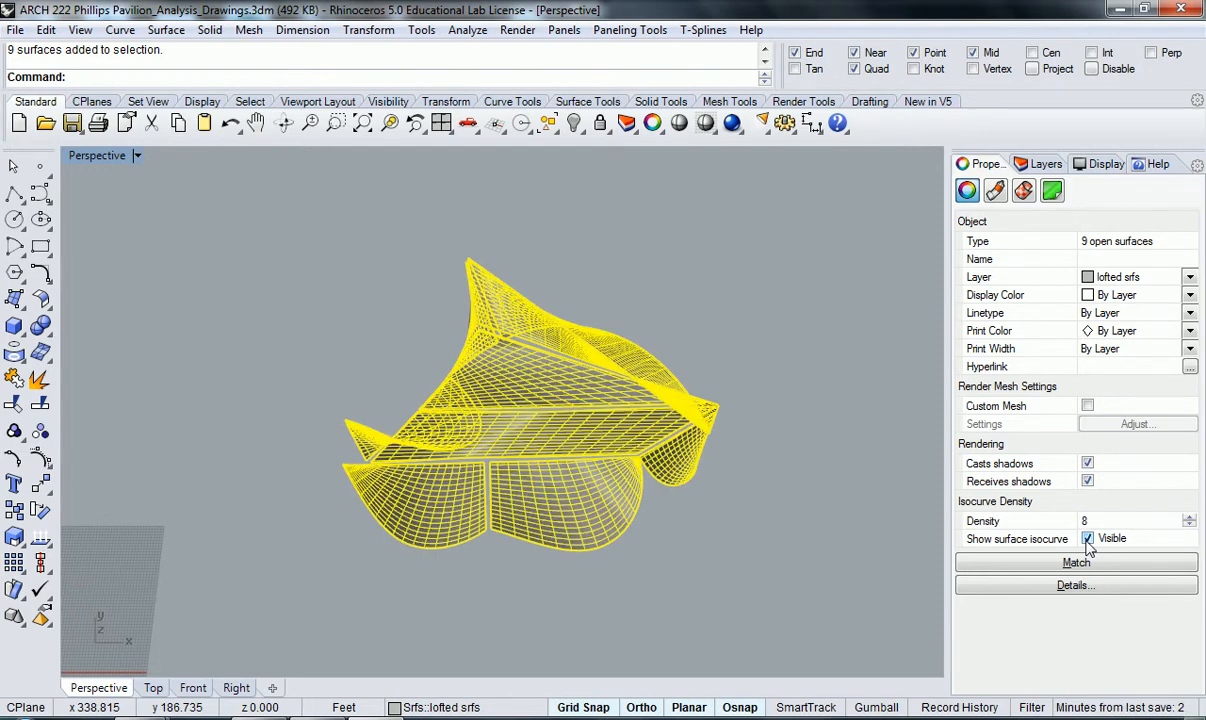
{"action": "left_click", "coordinate": [1087, 539]}
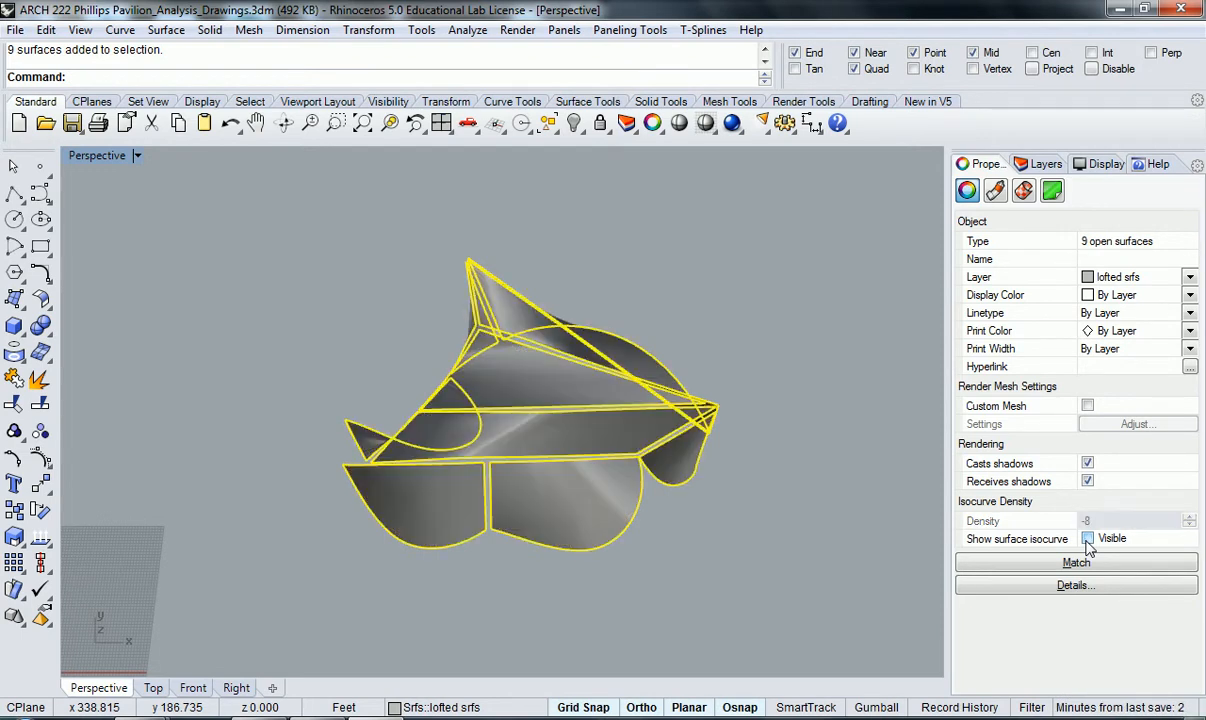
{"action": "right_click_drag", "start_coordinate": [841, 513], "coordinate": [585, 385]}
{"action": "left_click", "coordinate": [434, 555]}
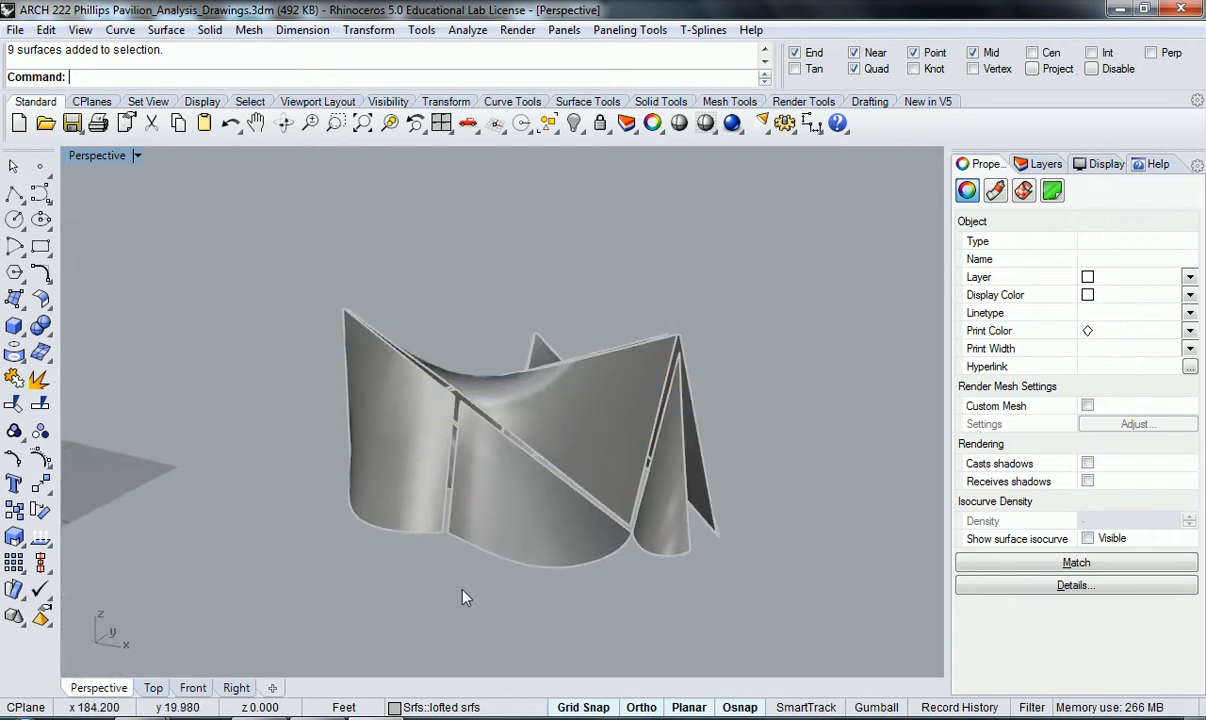
{"action": "right_click_drag", "start_coordinate": [394, 504], "coordinate": [430, 525]}
Show the Wireframe layer again so its curves display over the lofted surfaces
{"action": "left_click", "coordinate": [1057, 167]}
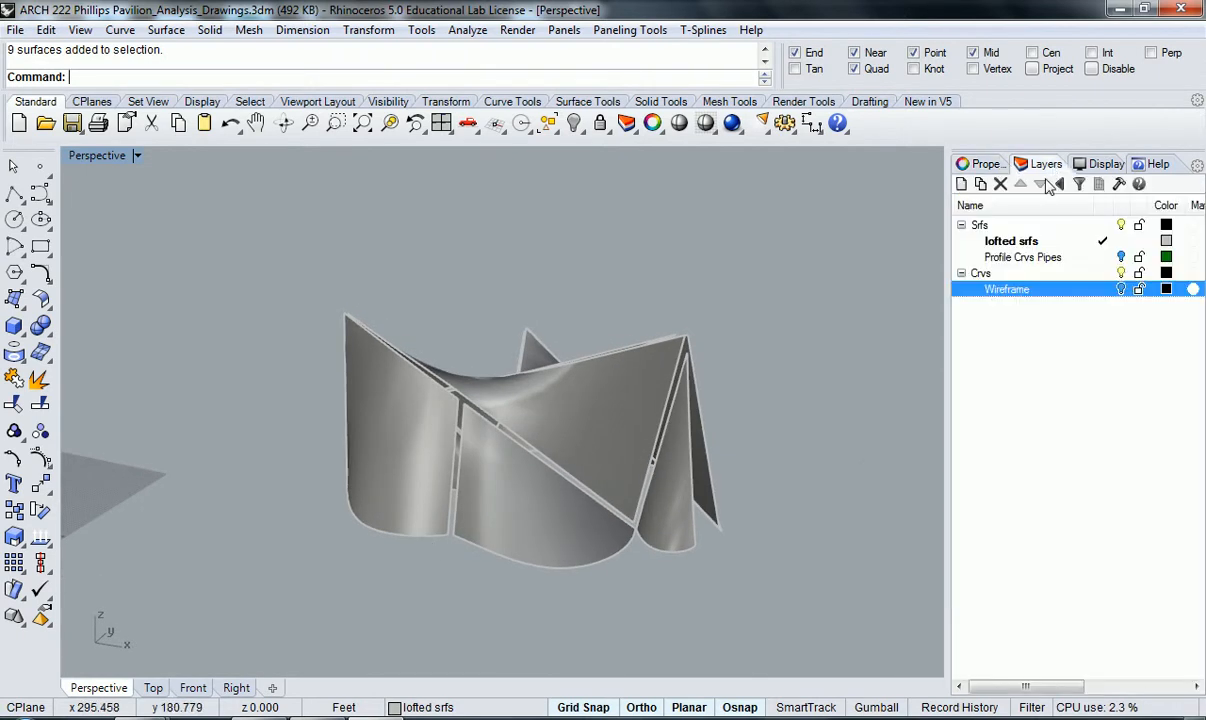
{"action": "left_click", "coordinate": [1121, 290]}
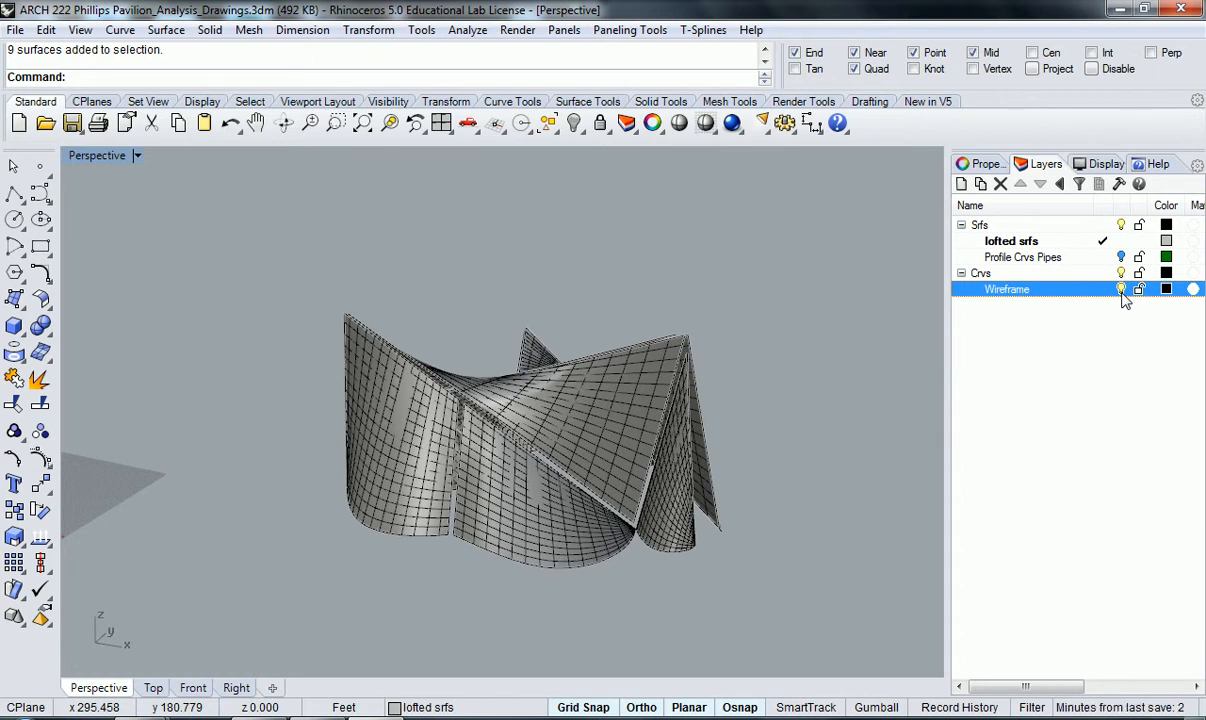
{"action": "right_click_drag", "start_coordinate": [344, 519], "coordinate": [611, 439]}
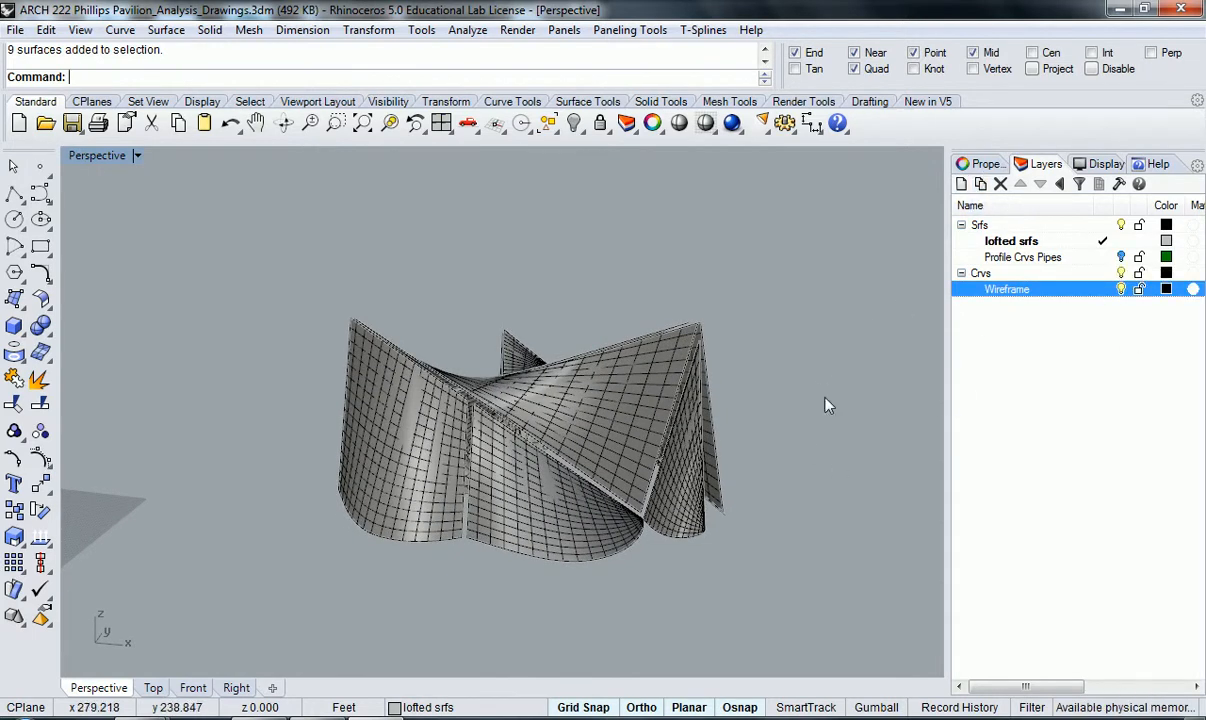
Select all objects on the lofted srfs layer and compare their display with surface isocurves turned on and off, then deselect them
{"action": "right_click", "coordinate": [1066, 243]}
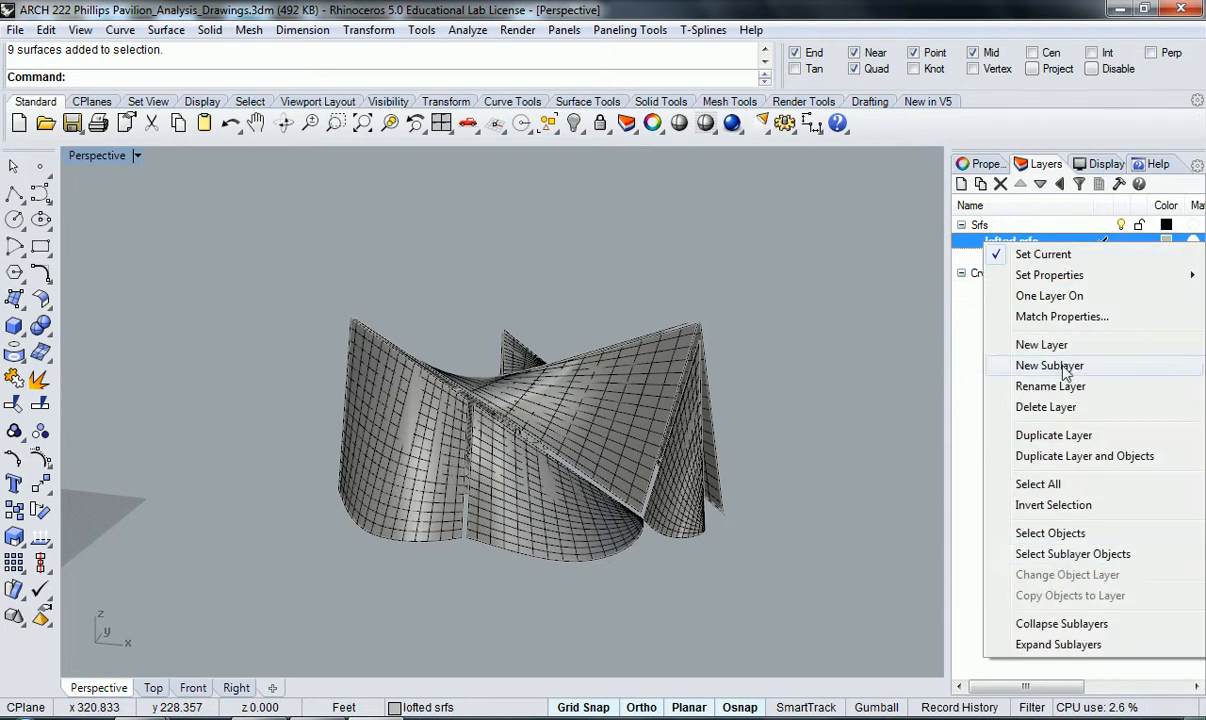
{"action": "left_click", "coordinate": [1060, 533]}
{"action": "left_click", "coordinate": [986, 164]}
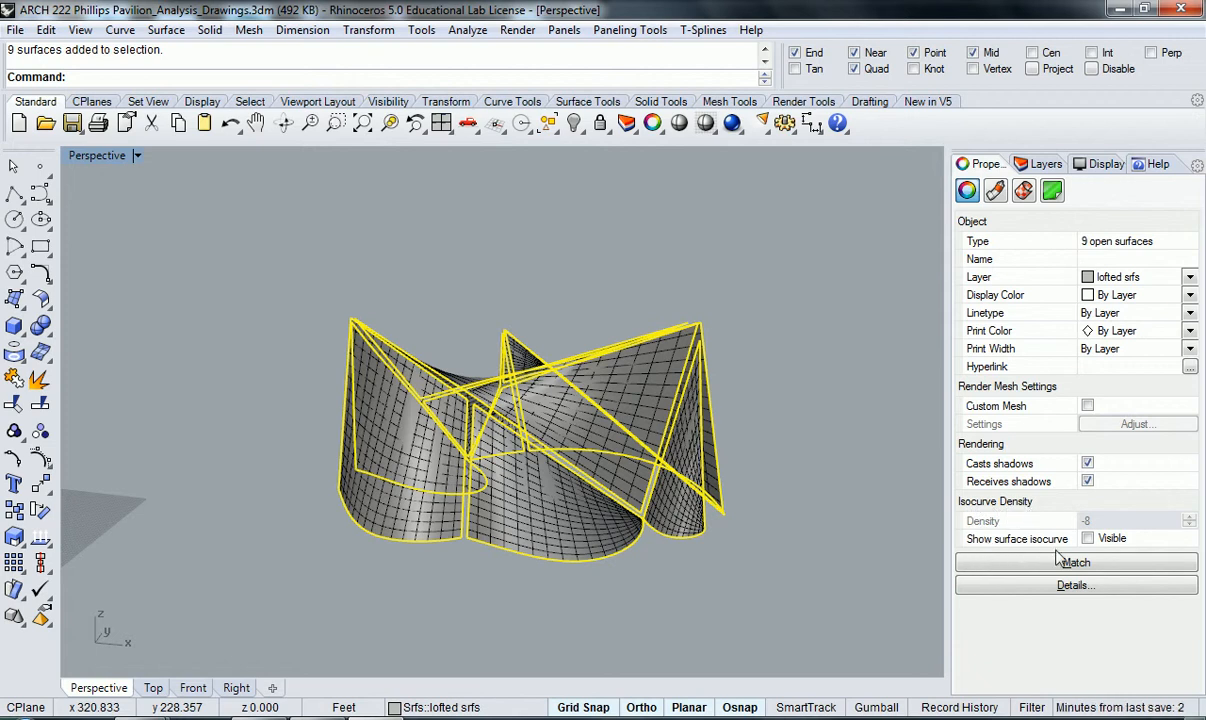
{"action": "left_click", "coordinate": [1088, 539]}
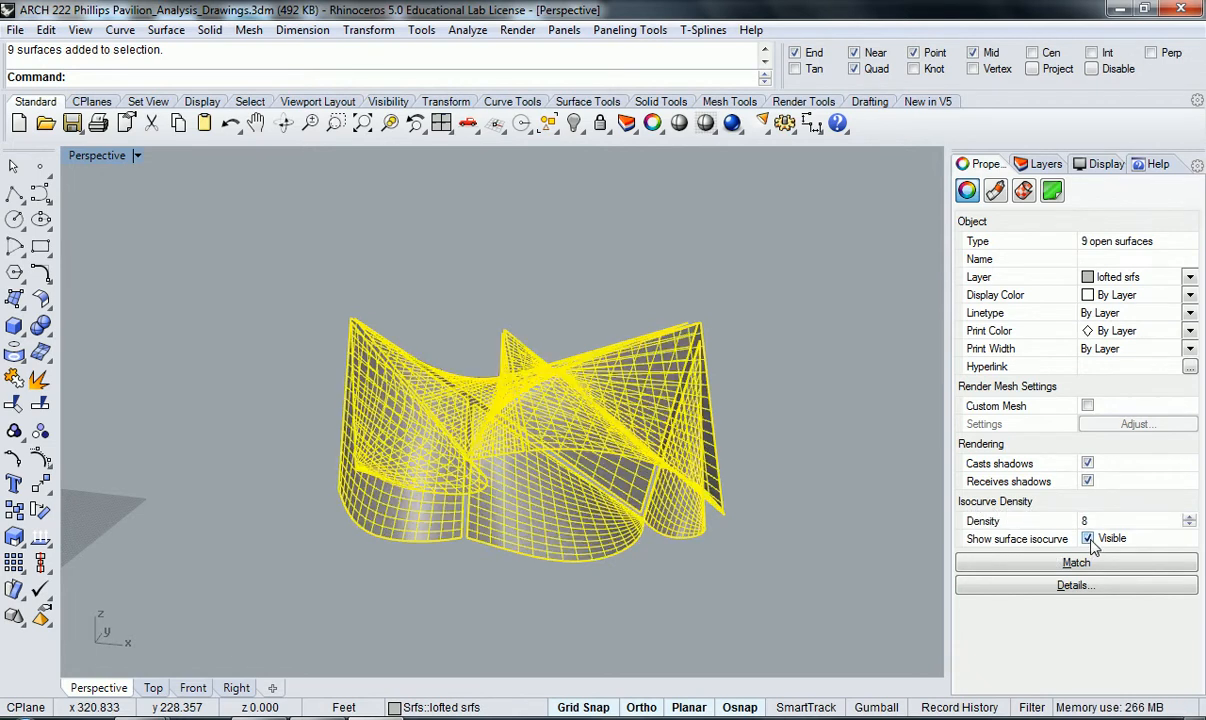
{"action": "left_click", "coordinate": [1088, 539]}
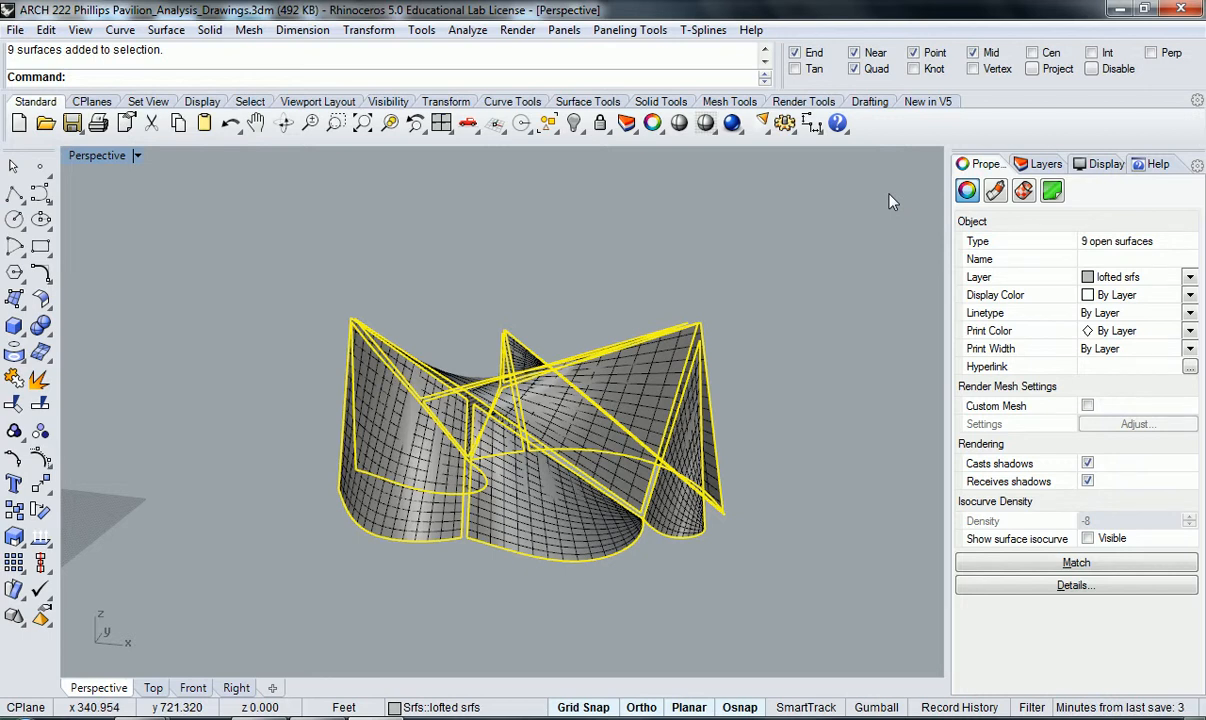
{"action": "left_click", "coordinate": [1046, 163]}
{"action": "left_click", "coordinate": [808, 371]}
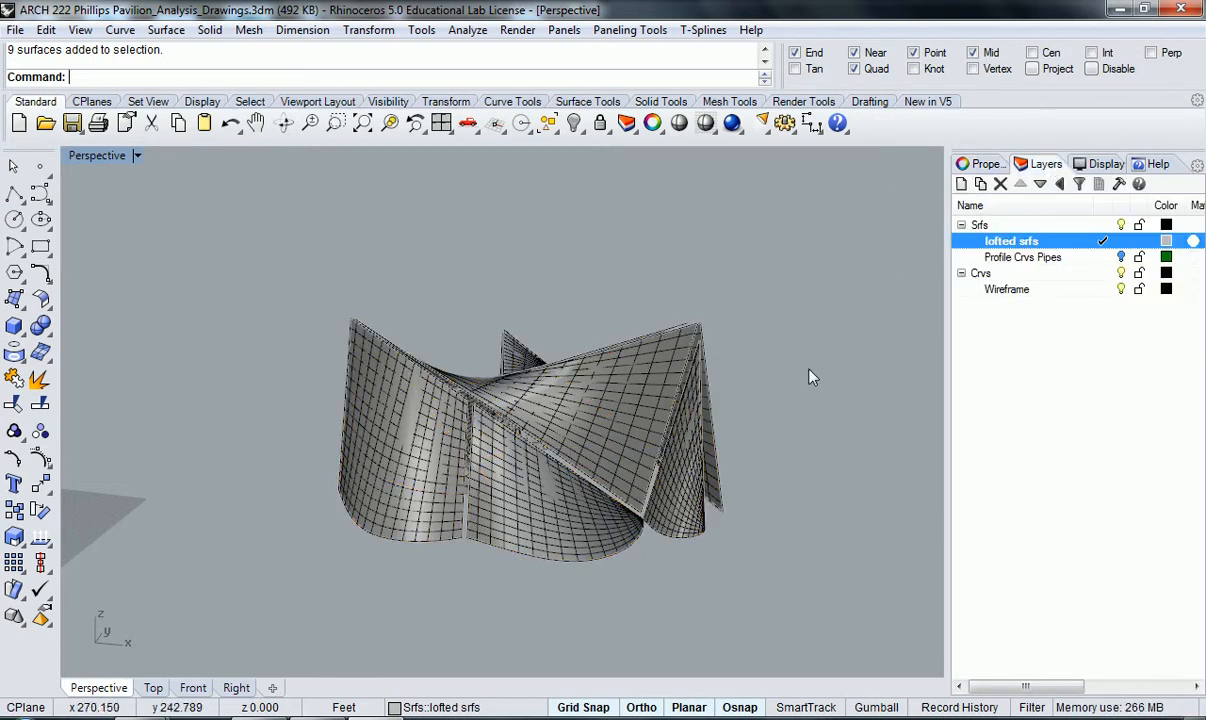
Show the Profile Crvs Pipes layer and inspect the pipes together with the surfaces and wireframe in the Perspective view
{"action": "right_click_drag", "start_coordinate": [808, 371], "coordinate": [808, 389]}
{"action": "left_click", "coordinate": [1121, 258]}
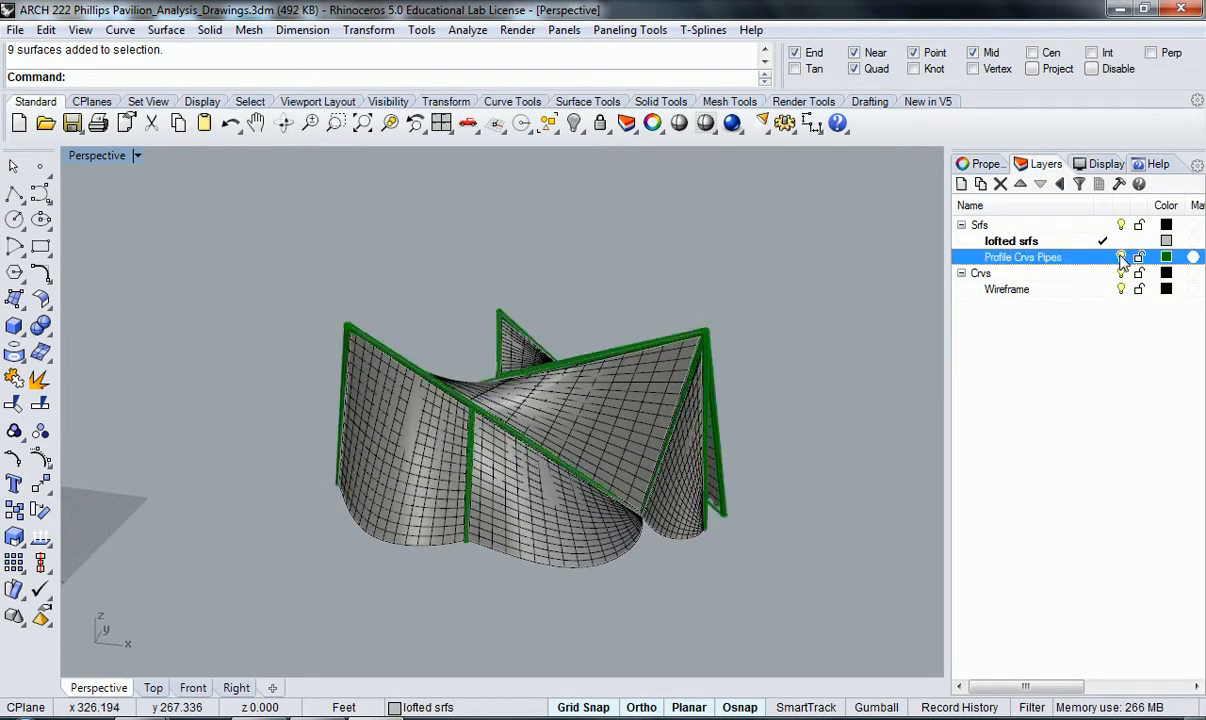
{"action": "right_click_drag", "start_coordinate": [700, 481], "coordinate": [717, 308]}
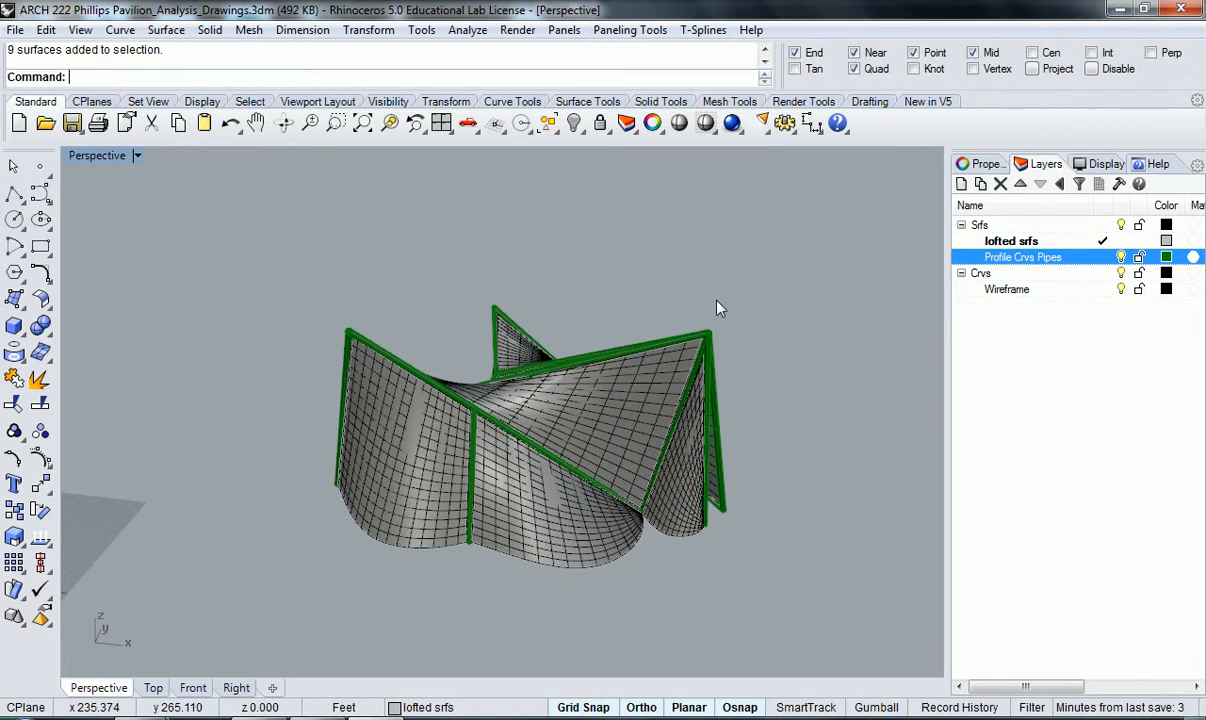
{"action": "right_click_drag", "start_coordinate": [538, 304], "coordinate": [585, 417]}
Switch to a maximized Top view with the whole pavilion framed
{"action": "double_click", "coordinate": [80, 155]}
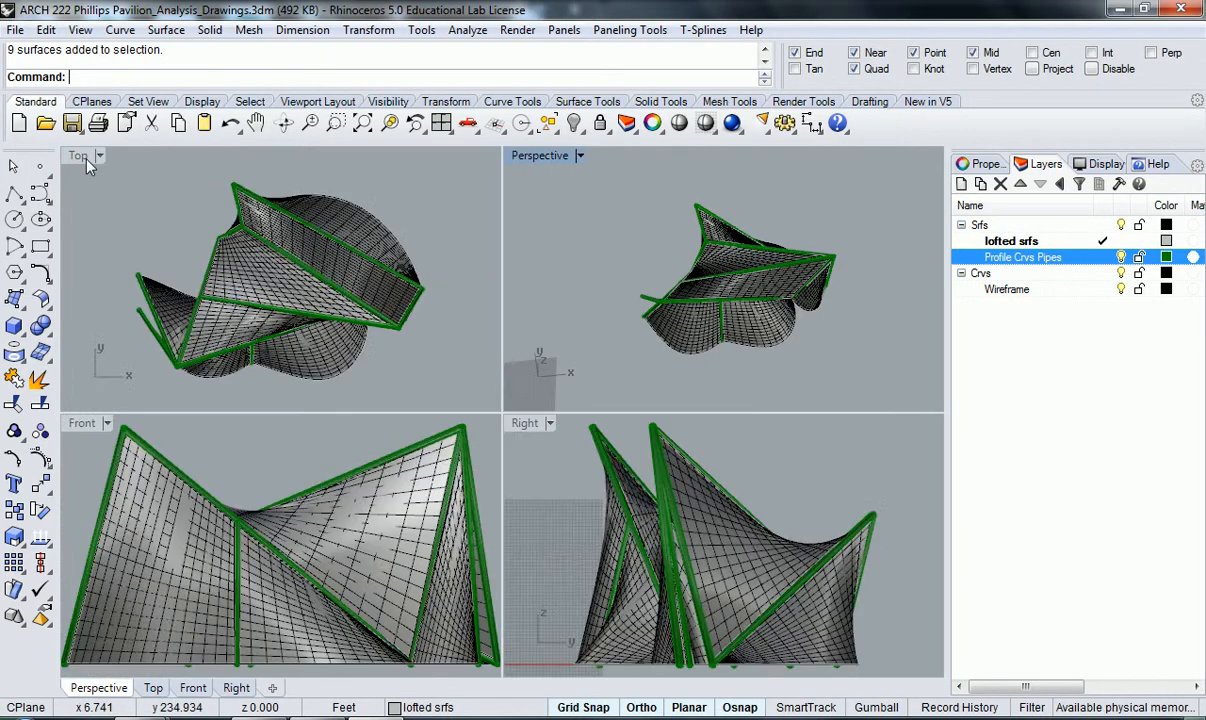
{"action": "double_click", "coordinate": [78, 156]}
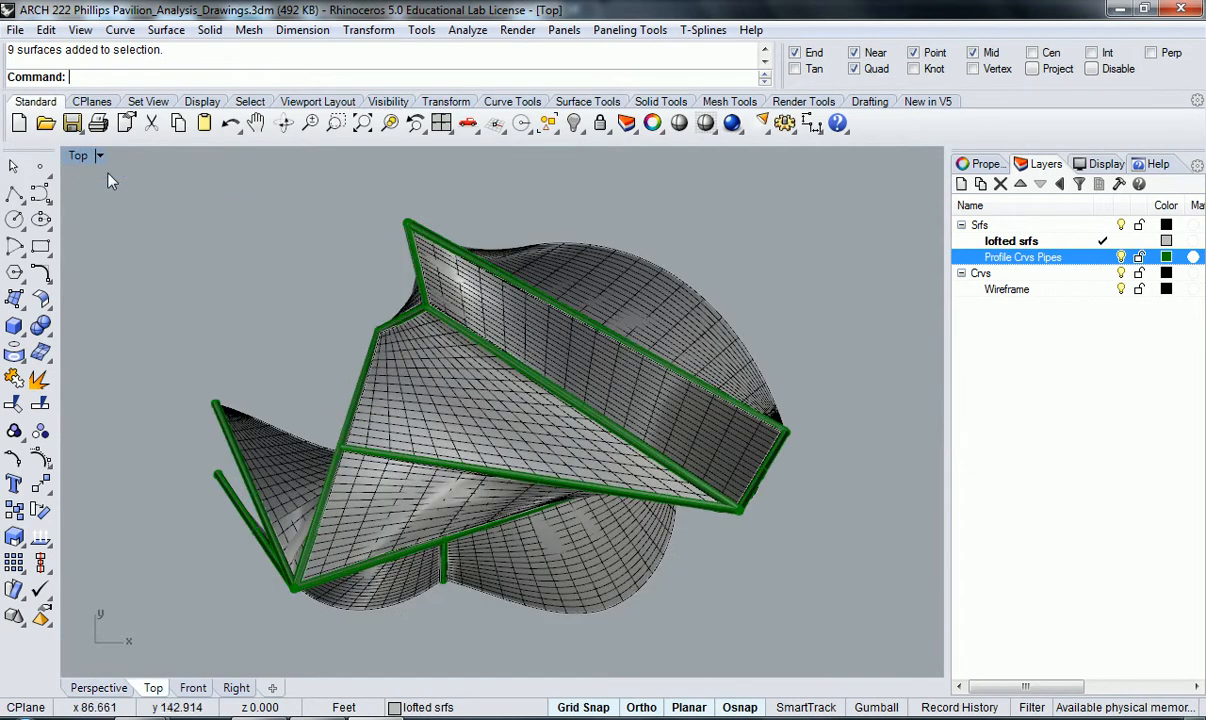
{"action": "scroll", "coordinate": [294, 283], "scroll_direction": "down", "scroll_amount": 8}
{"action": "right_click_drag", "start_coordinate": [298, 288], "coordinate": [458, 276]}
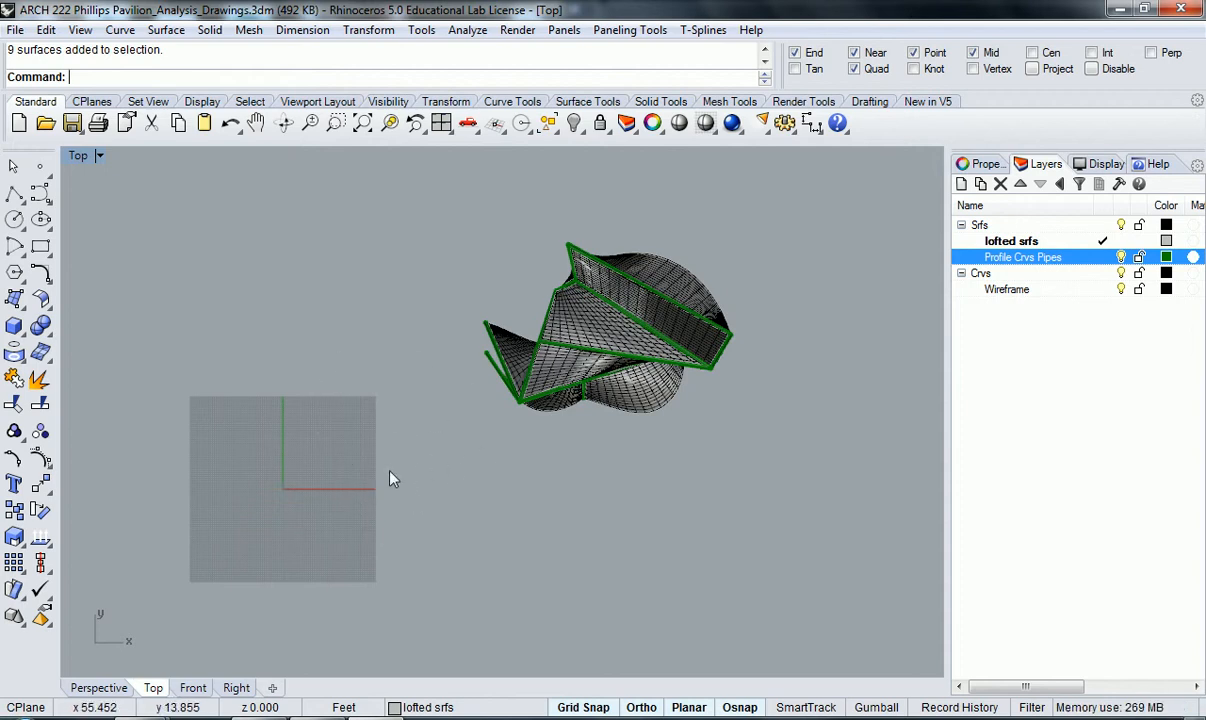
{"action": "right_click_drag", "start_coordinate": [430, 388], "coordinate": [345, 436]}
{"action": "scroll", "coordinate": [552, 321], "scroll_direction": "up", "scroll_amount": 3}
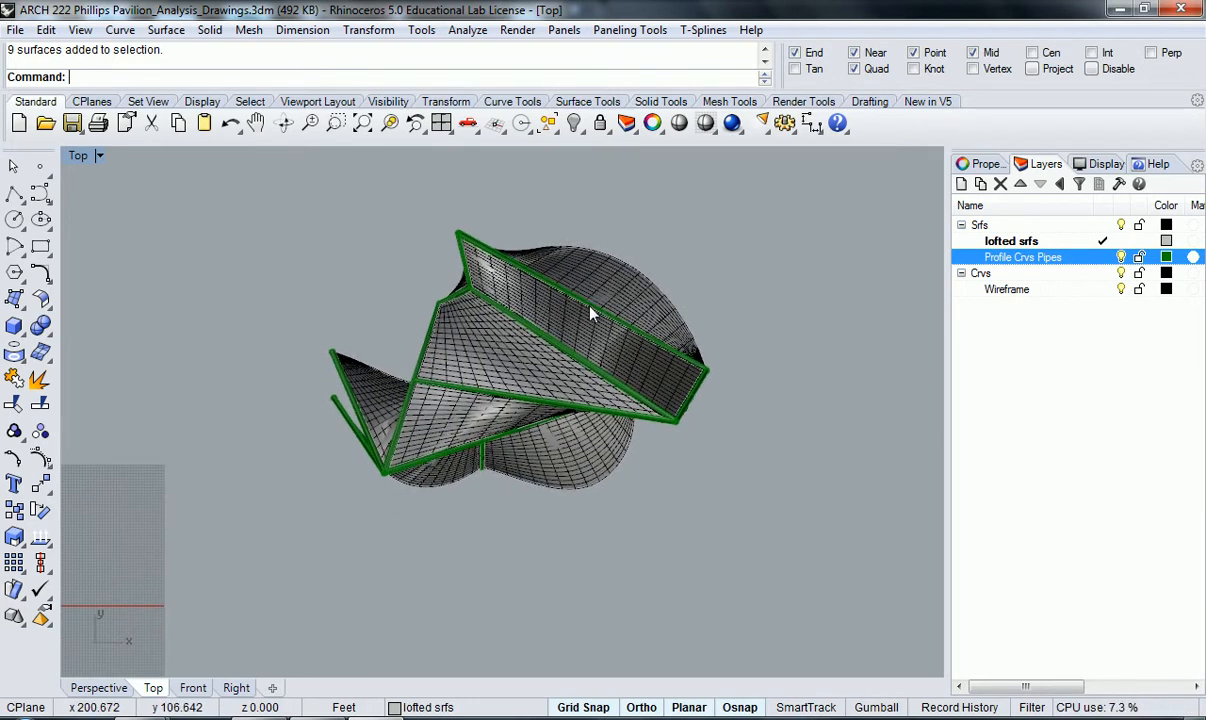
Select the entire pavilion model and run Make2D for the current view with hidden lines shown and source layers maintained
{"action": "left_click_drag", "start_coordinate": [247, 219], "coordinate": [252, 192]}
{"action": "right_click_drag", "start_coordinate": [276, 214], "coordinate": [375, 299]}
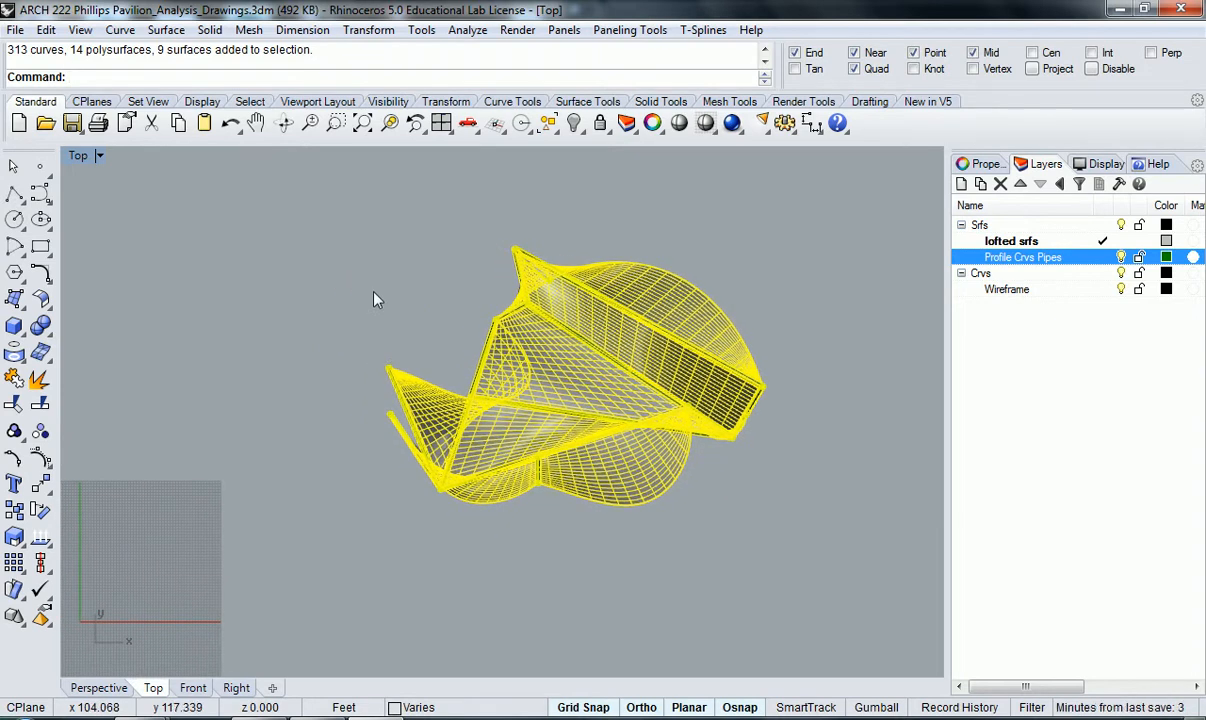
{"action": "type", "text": "Make2D"}
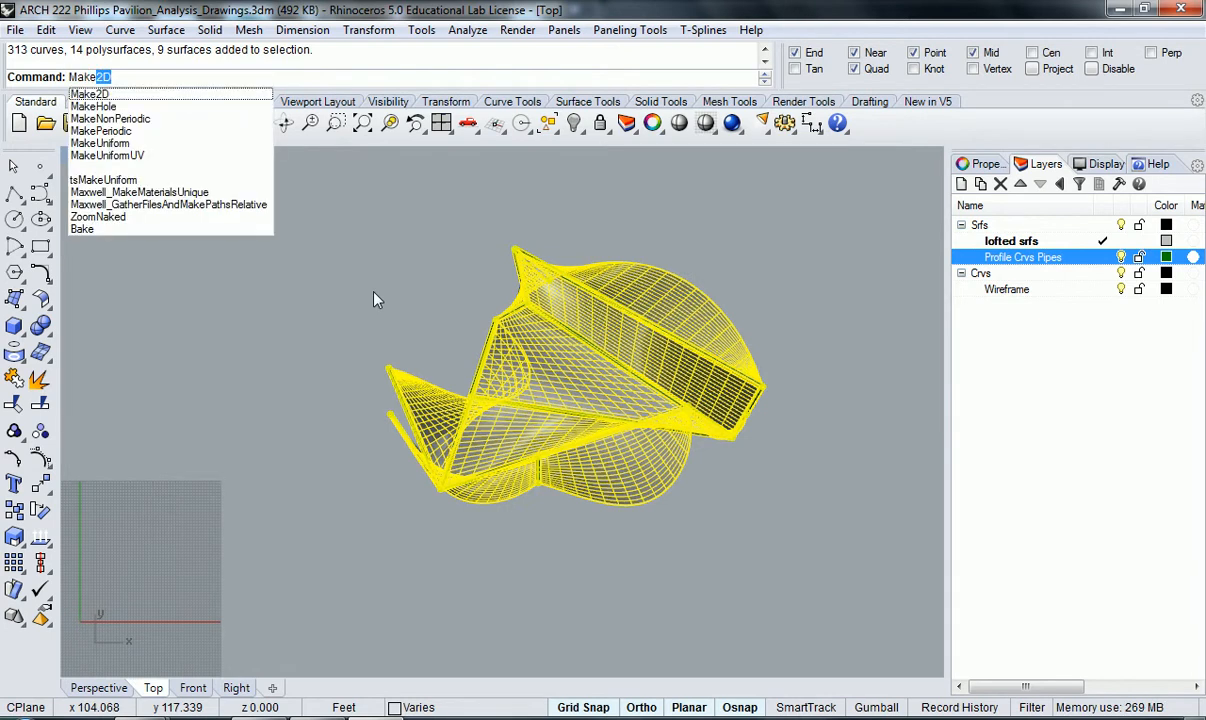
{"action": "key", "text": "Return"}
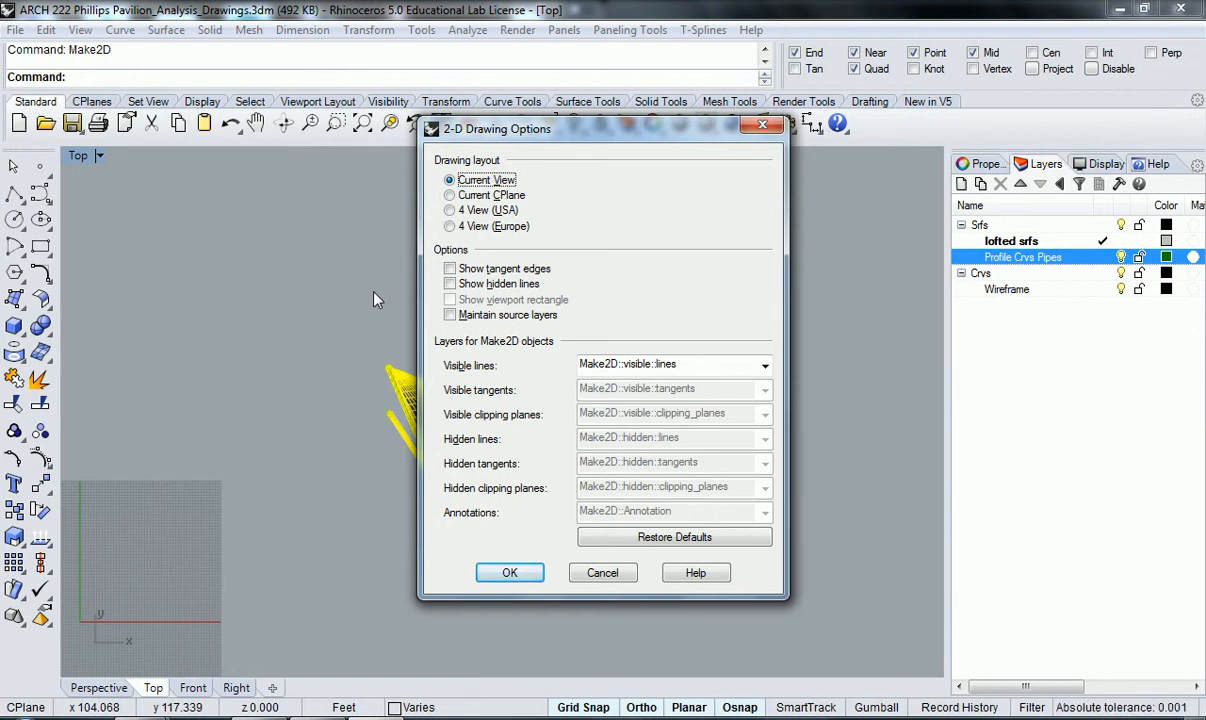
{"action": "left_click", "coordinate": [452, 285]}
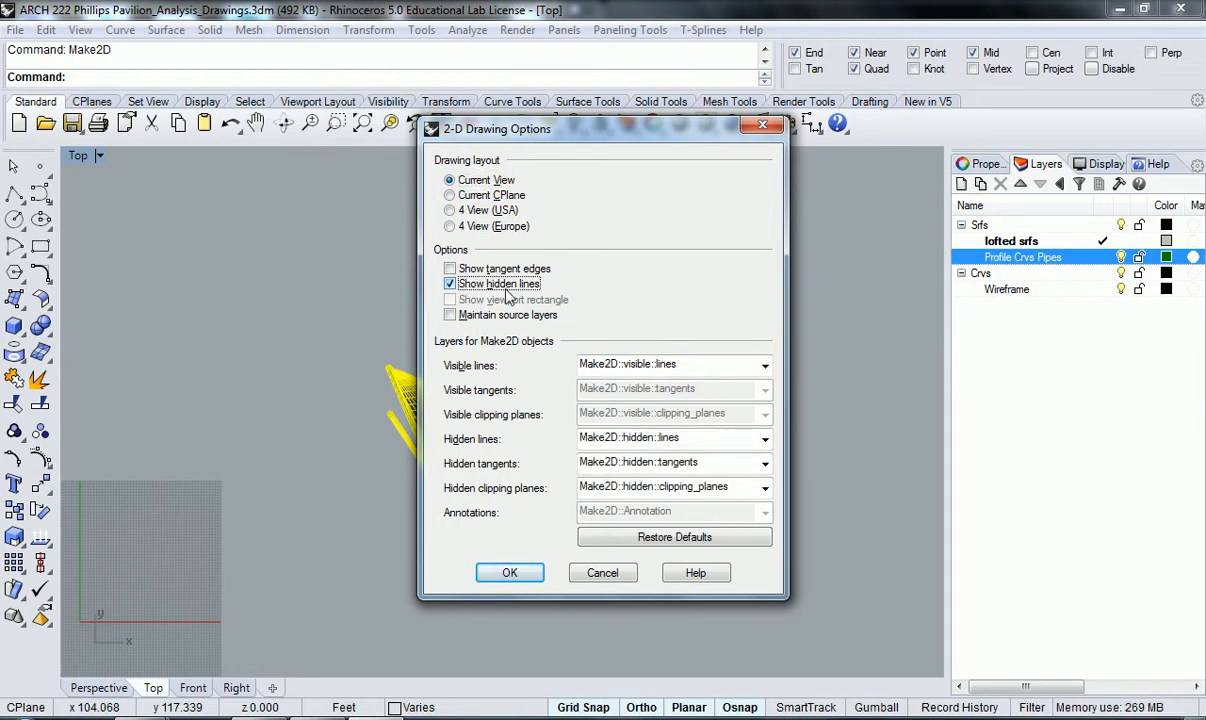
{"action": "left_click", "coordinate": [450, 316]}
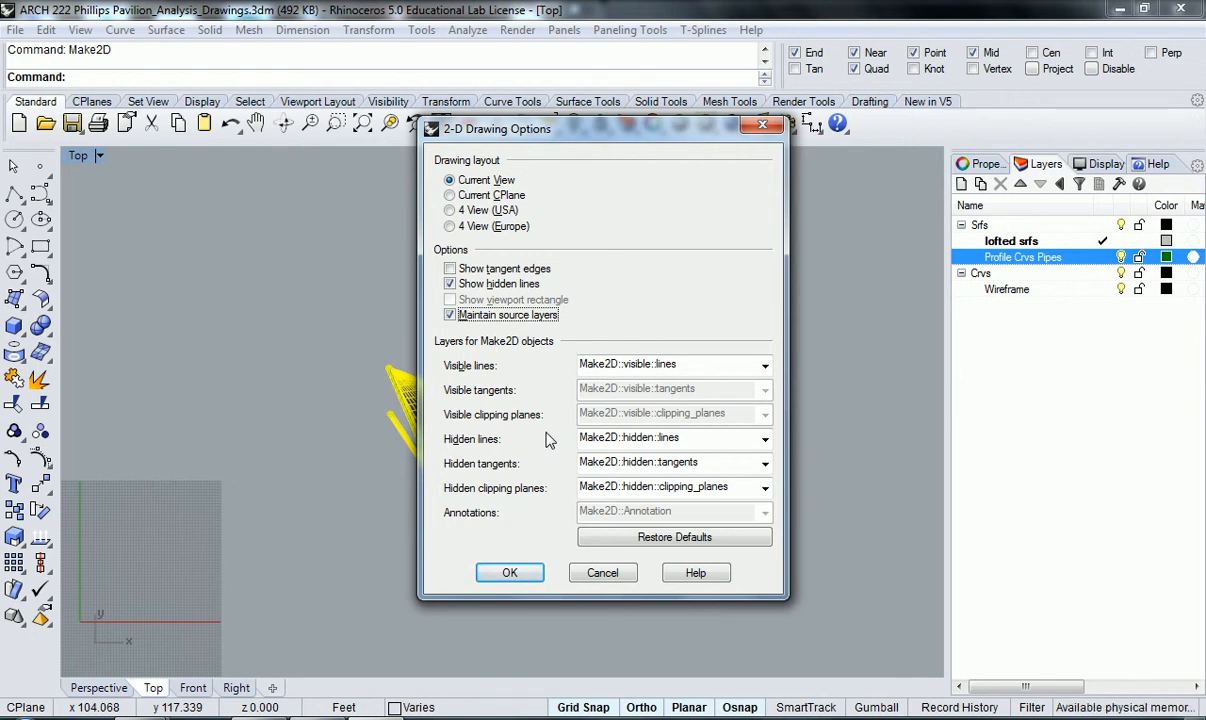
{"action": "left_click", "coordinate": [508, 571]}
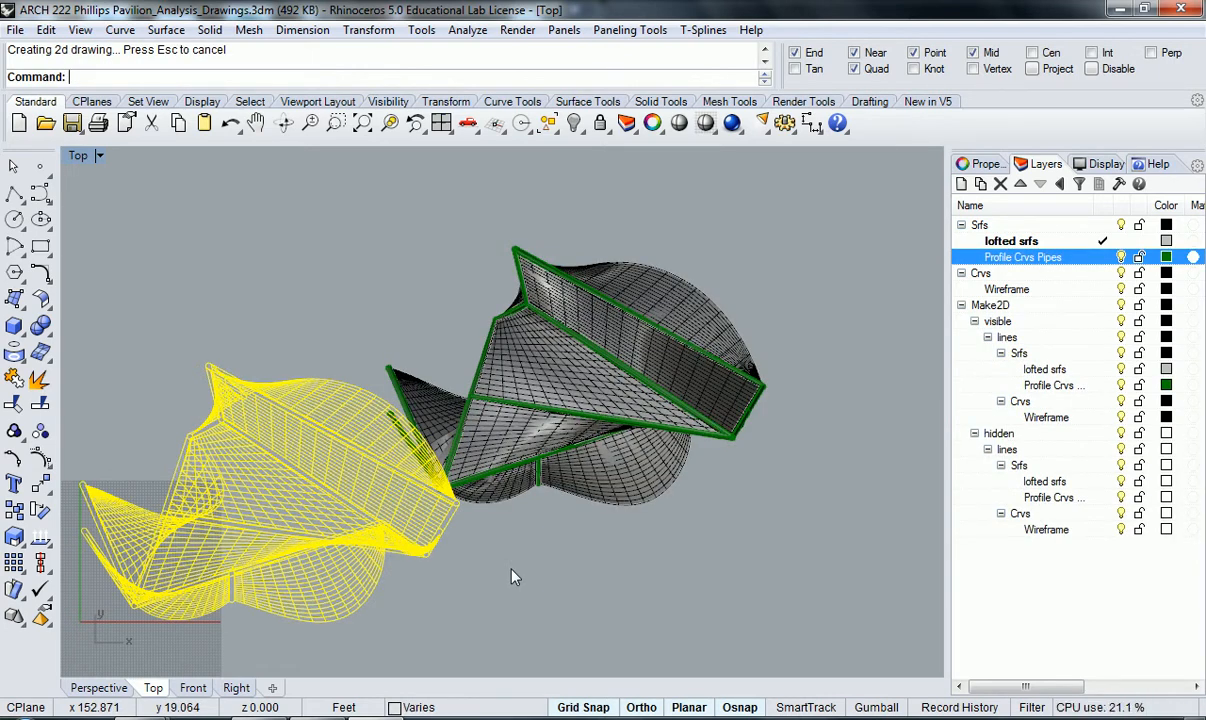
Move the generated 2D plan drawing 100' in the negative Y direction, clear of the 3D model, and deselect it
{"action": "right_click_drag", "start_coordinate": [509, 576], "coordinate": [673, 533]}
{"action": "scroll", "coordinate": [673, 533], "scroll_direction": "up", "scroll_amount": 3}
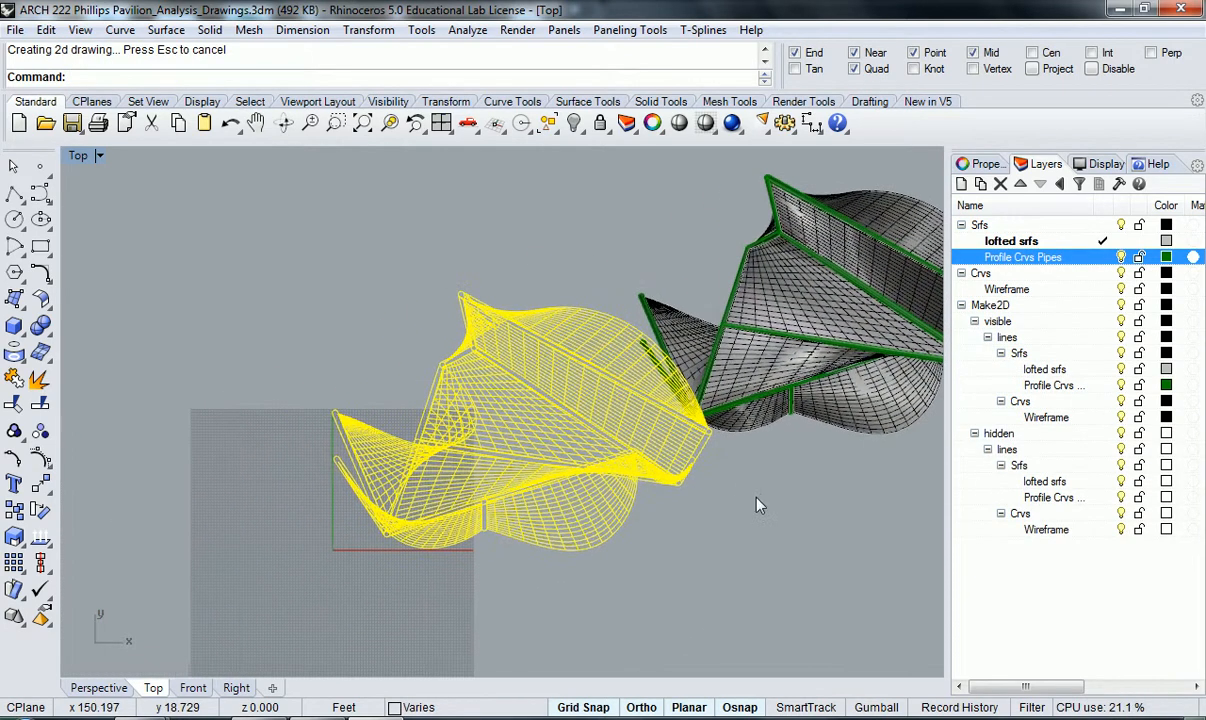
{"action": "scroll", "coordinate": [721, 520], "scroll_direction": "down", "scroll_amount": 4}
{"action": "scroll", "coordinate": [634, 507], "scroll_direction": "up", "scroll_amount": 4}
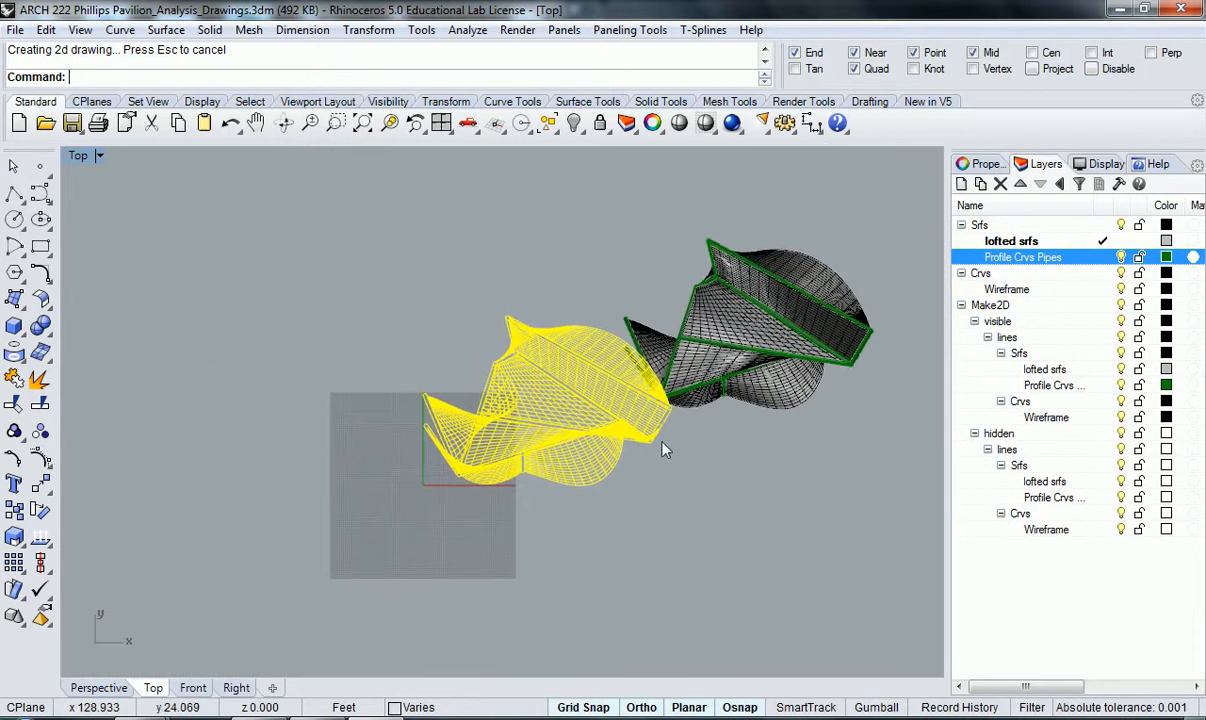
{"action": "scroll", "coordinate": [662, 439], "scroll_direction": "down", "scroll_amount": 4}
{"action": "scroll", "coordinate": [645, 475], "scroll_direction": "down", "scroll_amount": 3}
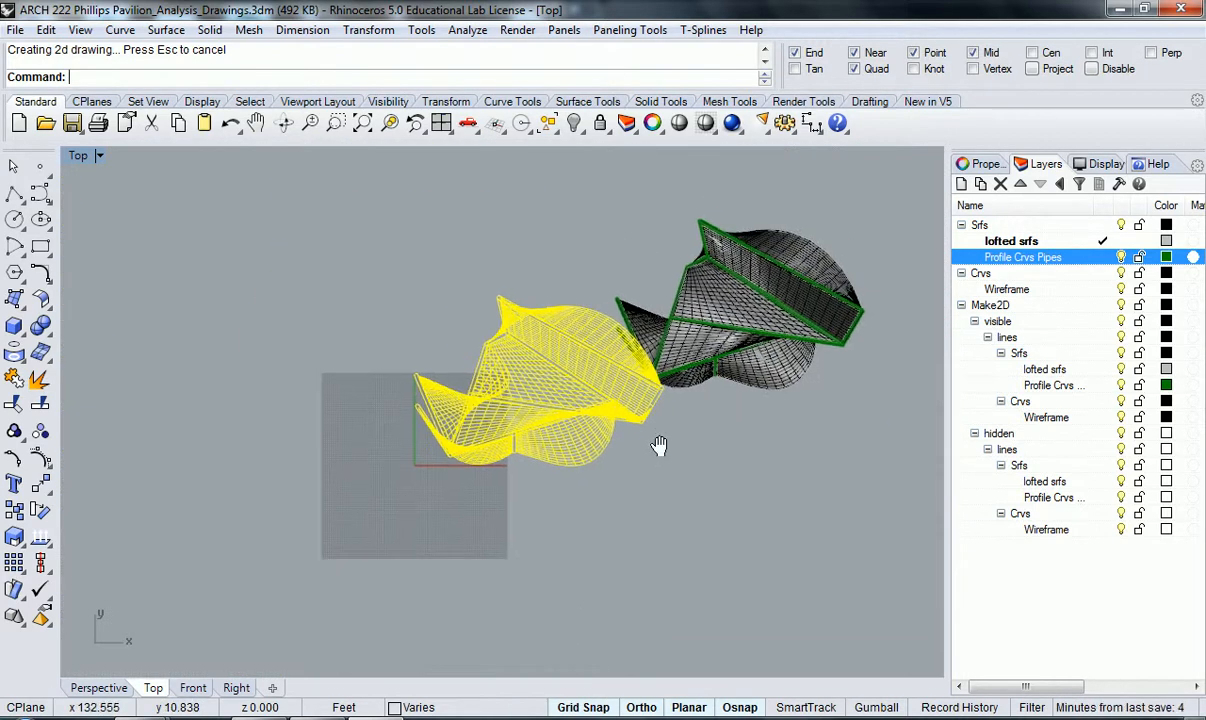
{"action": "type", "text": "Move"}
{"action": "key", "text": "Return"}
{"action": "left_click", "coordinate": [362, 459]}
{"action": "right_click_drag", "start_coordinate": [365, 477], "coordinate": [357, 390]}
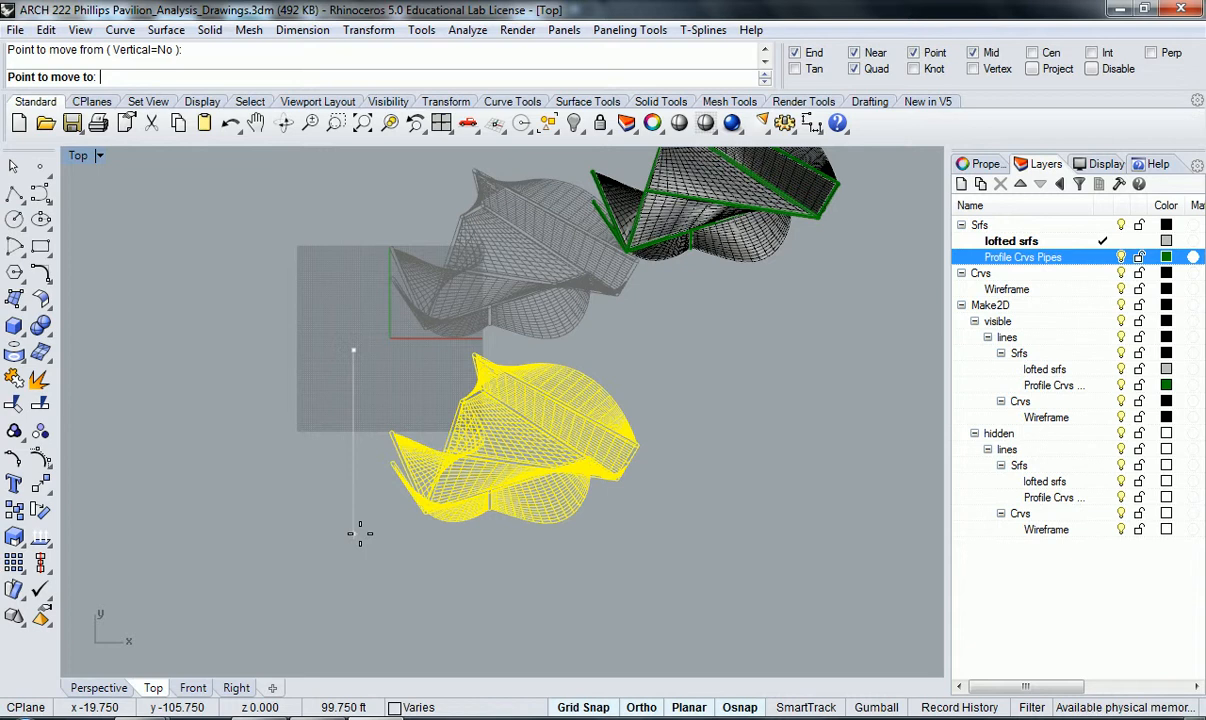
{"action": "type", "text": "100"}
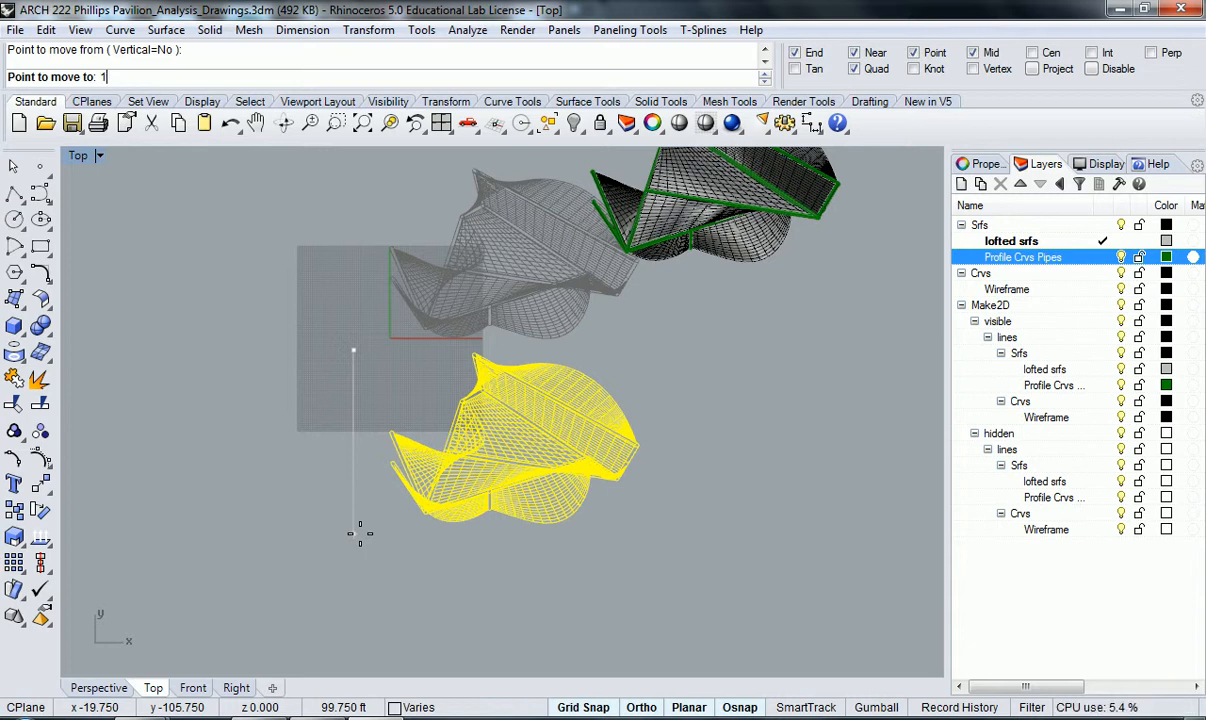
{"action": "type", "text": "'"}
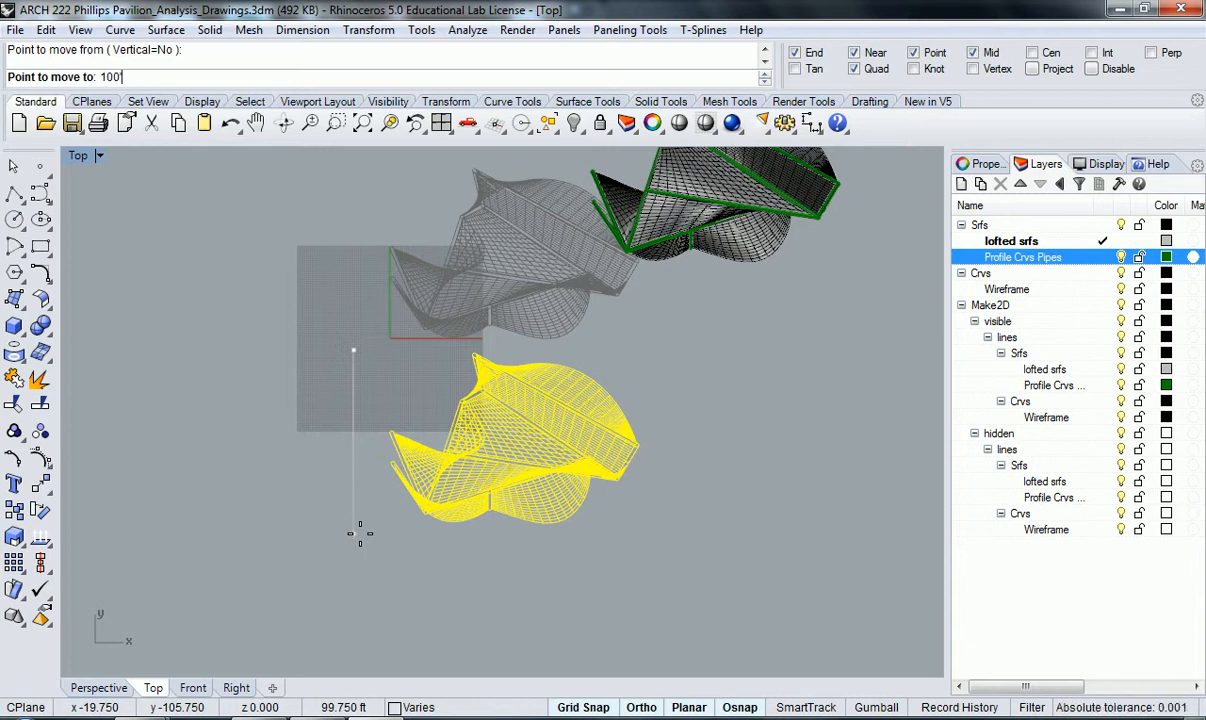
{"action": "key", "text": "Return"}
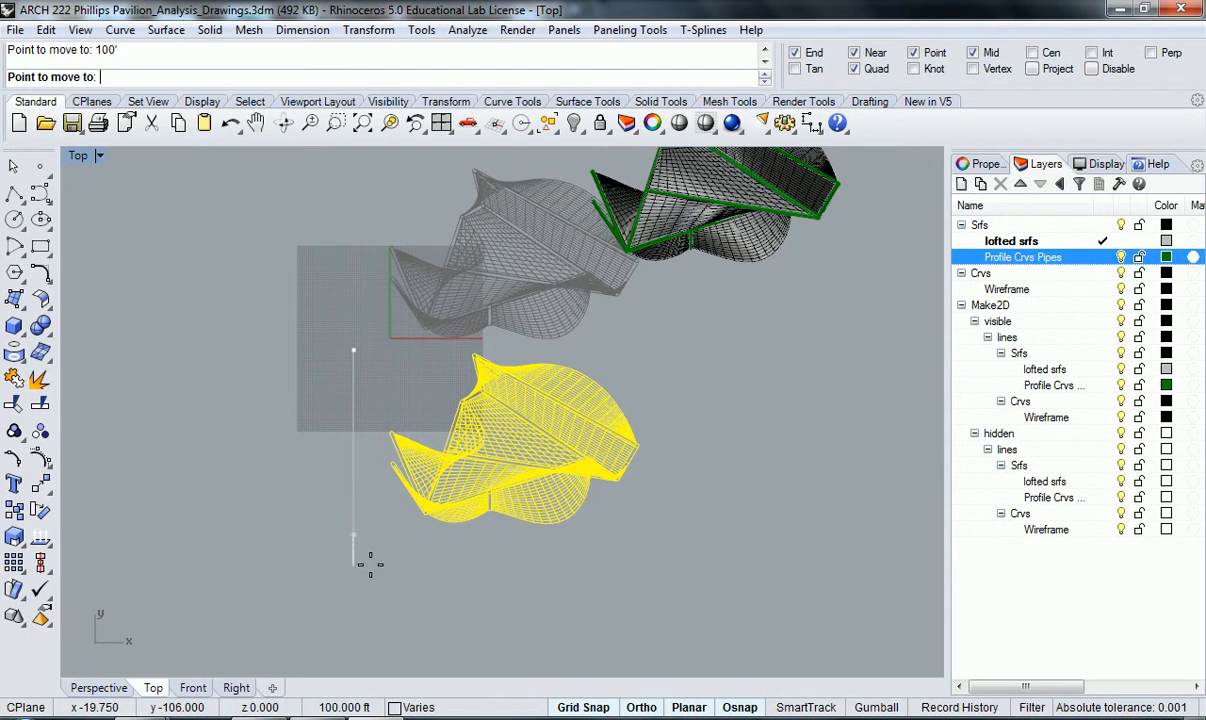
{"action": "left_click", "coordinate": [356, 543]}
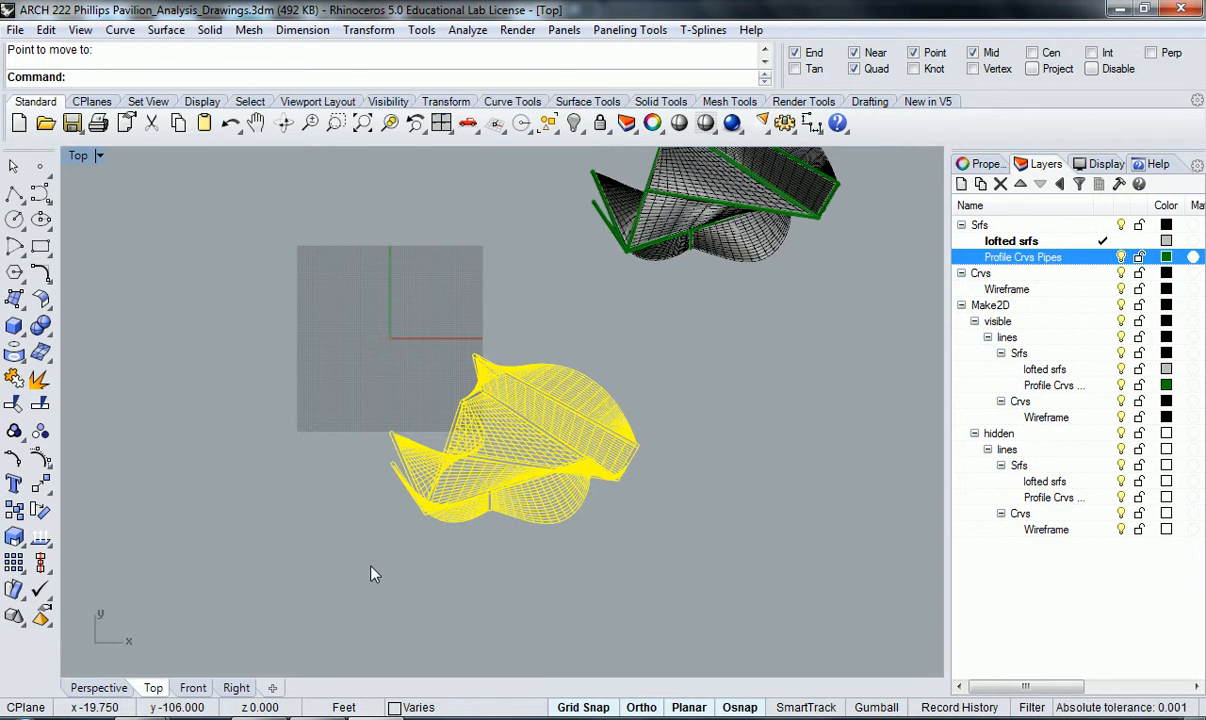
{"action": "left_click", "coordinate": [668, 551]}
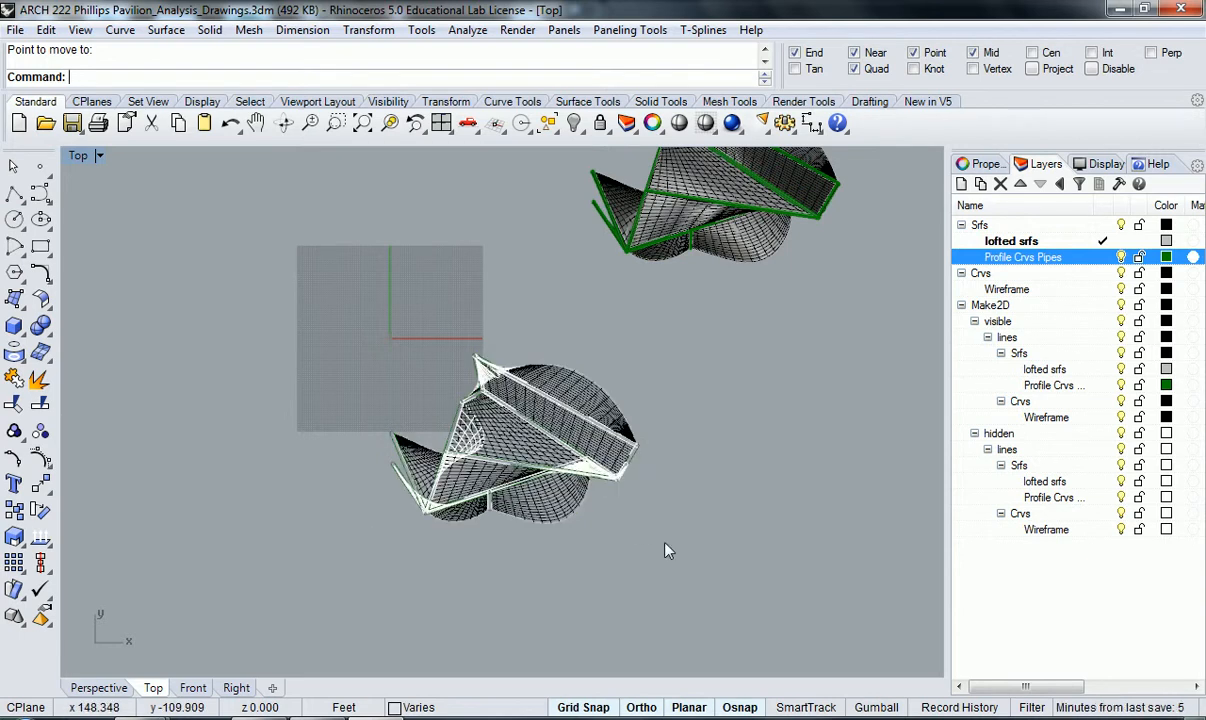
Examine the plan drawing's visible and hidden linework up close and review the sublayers under Make2D, leaving the hidden sublayer collapsed
{"action": "scroll", "coordinate": [614, 505], "scroll_direction": "up", "scroll_amount": 2}
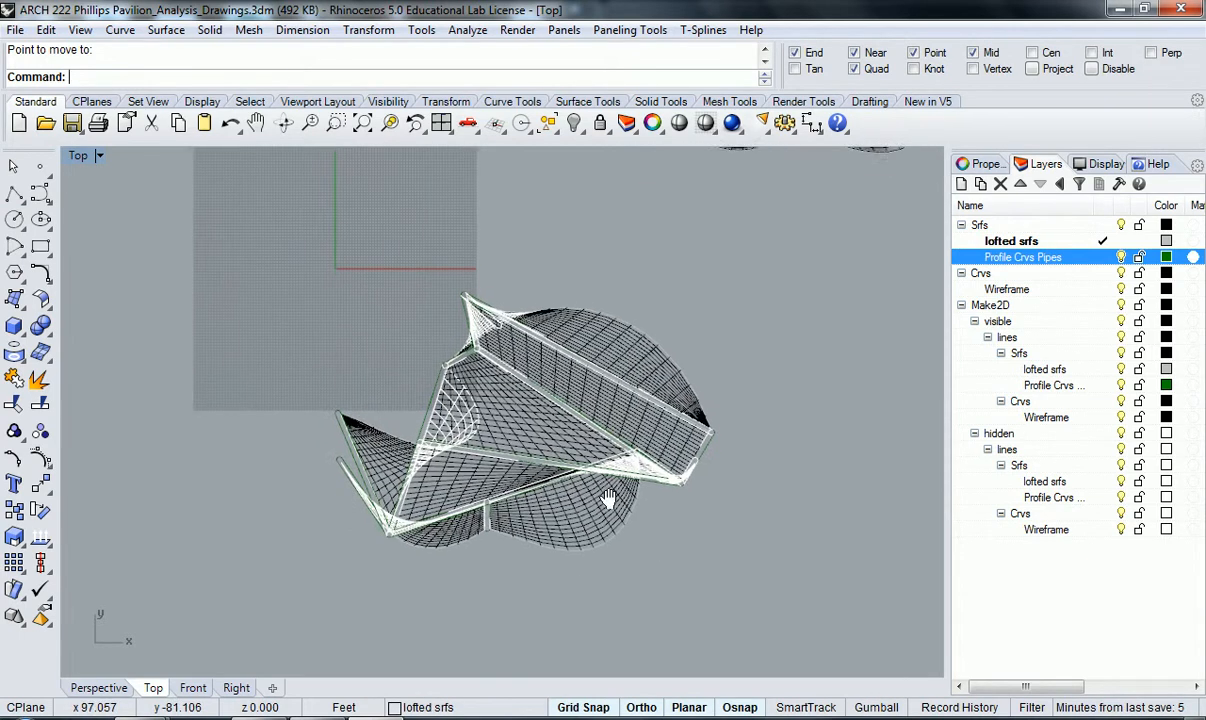
{"action": "scroll", "coordinate": [614, 505], "scroll_direction": "up", "scroll_amount": 2}
{"action": "scroll", "coordinate": [545, 483], "scroll_direction": "down", "scroll_amount": 1}
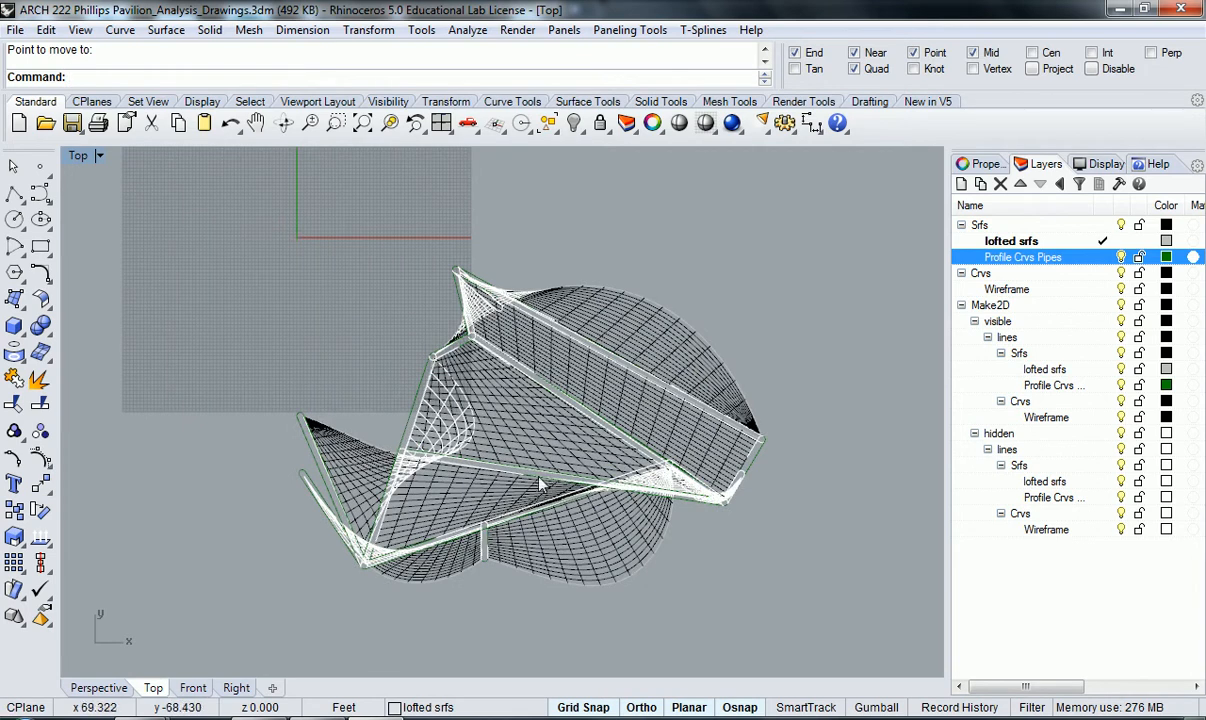
{"action": "scroll", "coordinate": [547, 483], "scroll_direction": "up", "scroll_amount": 3}
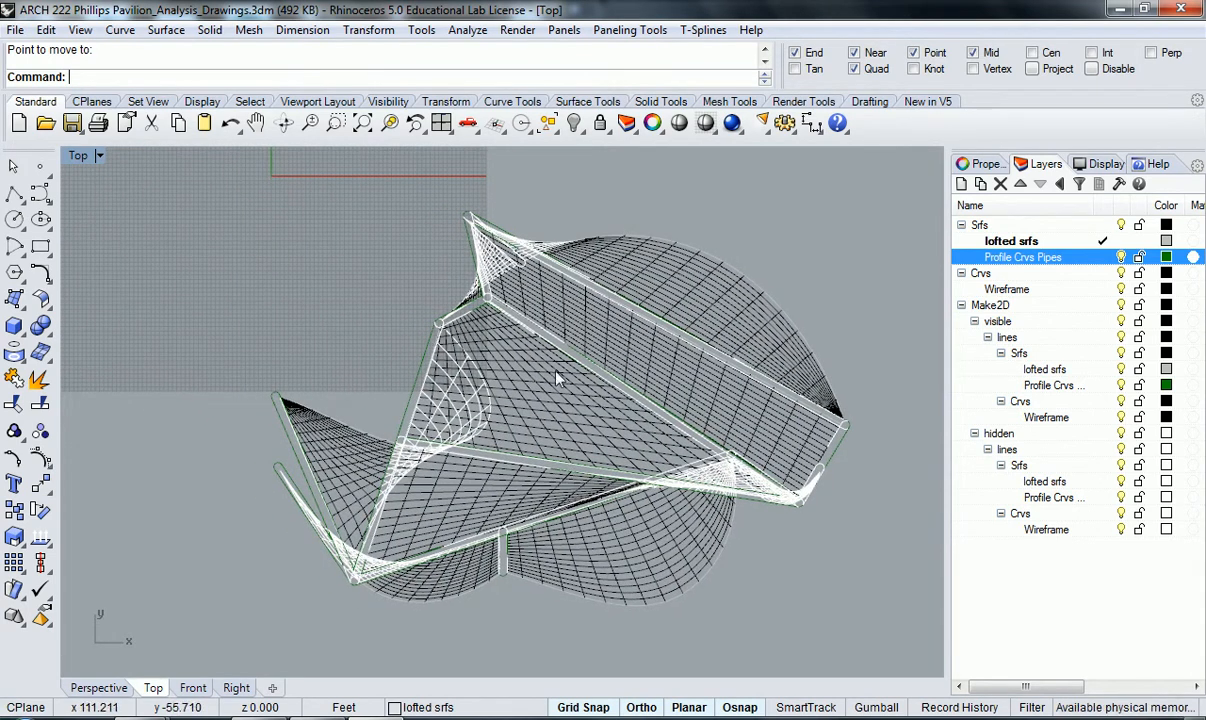
{"action": "left_click", "coordinate": [975, 435]}
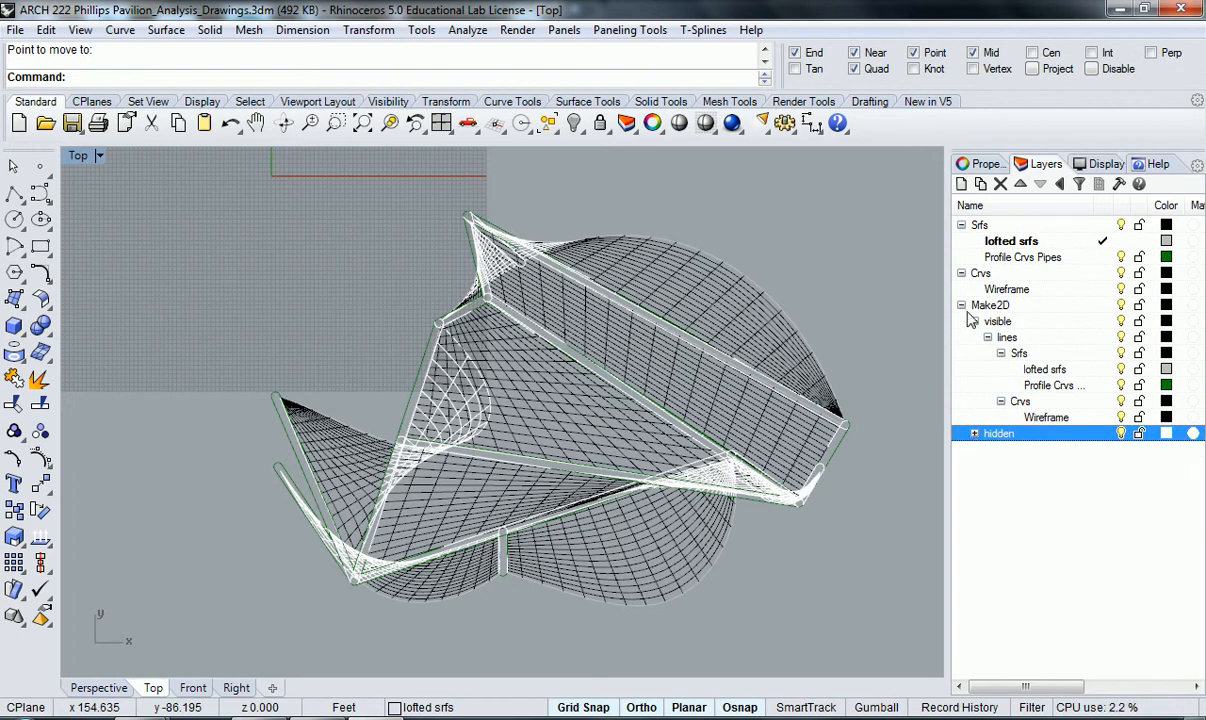
{"action": "left_click", "coordinate": [975, 433]}
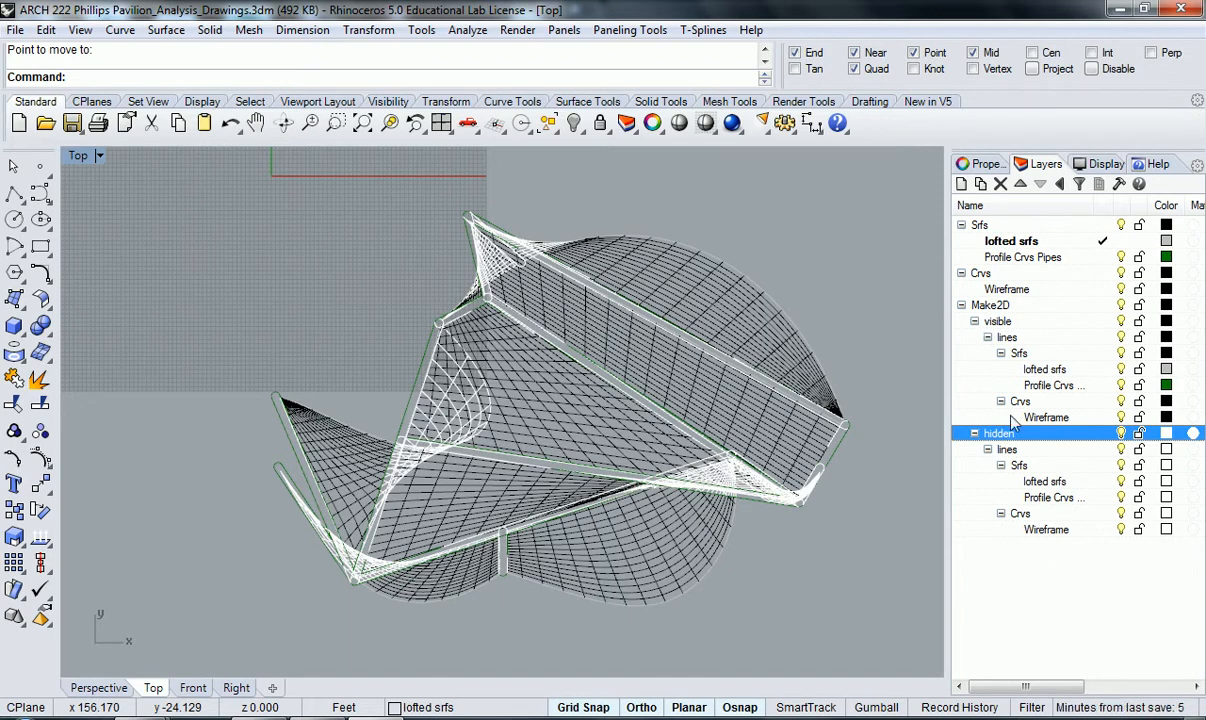
{"action": "left_click", "coordinate": [975, 434]}
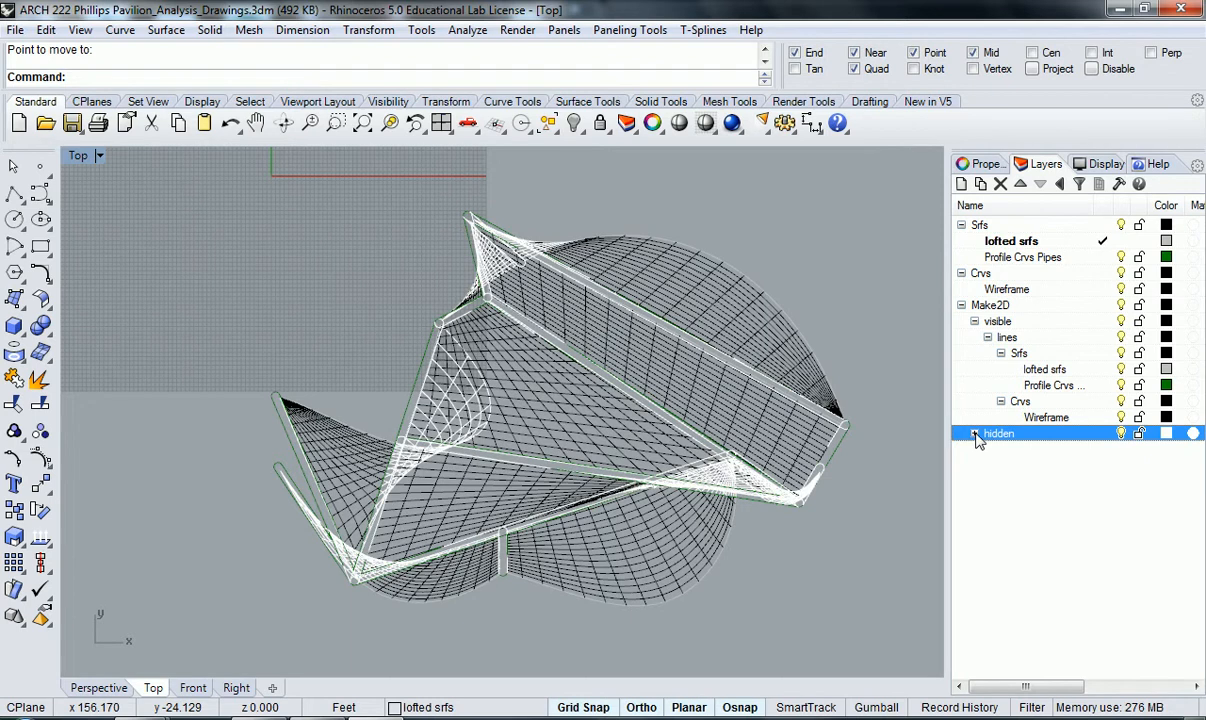
{"action": "left_click", "coordinate": [962, 306]}
{"action": "left_click", "coordinate": [962, 306]}
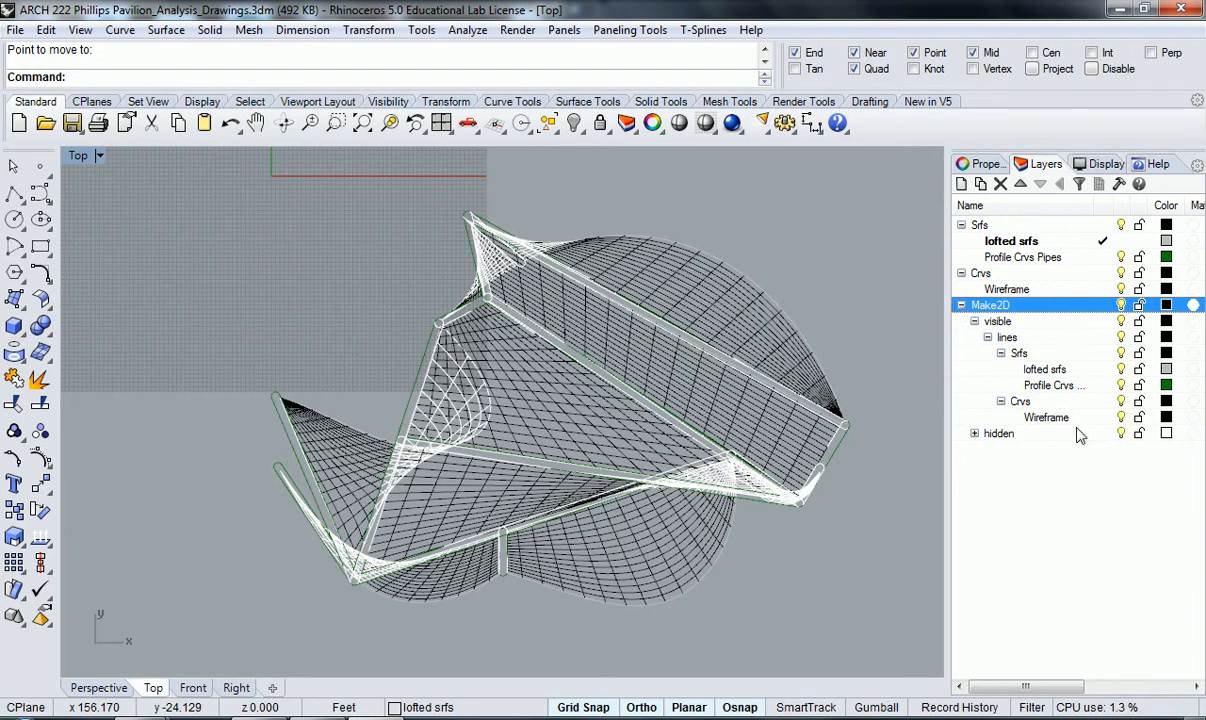
Hide the Make2D drawing's hidden linework sublayer and select all the remaining plan curves
{"action": "left_click", "coordinate": [1121, 433]}
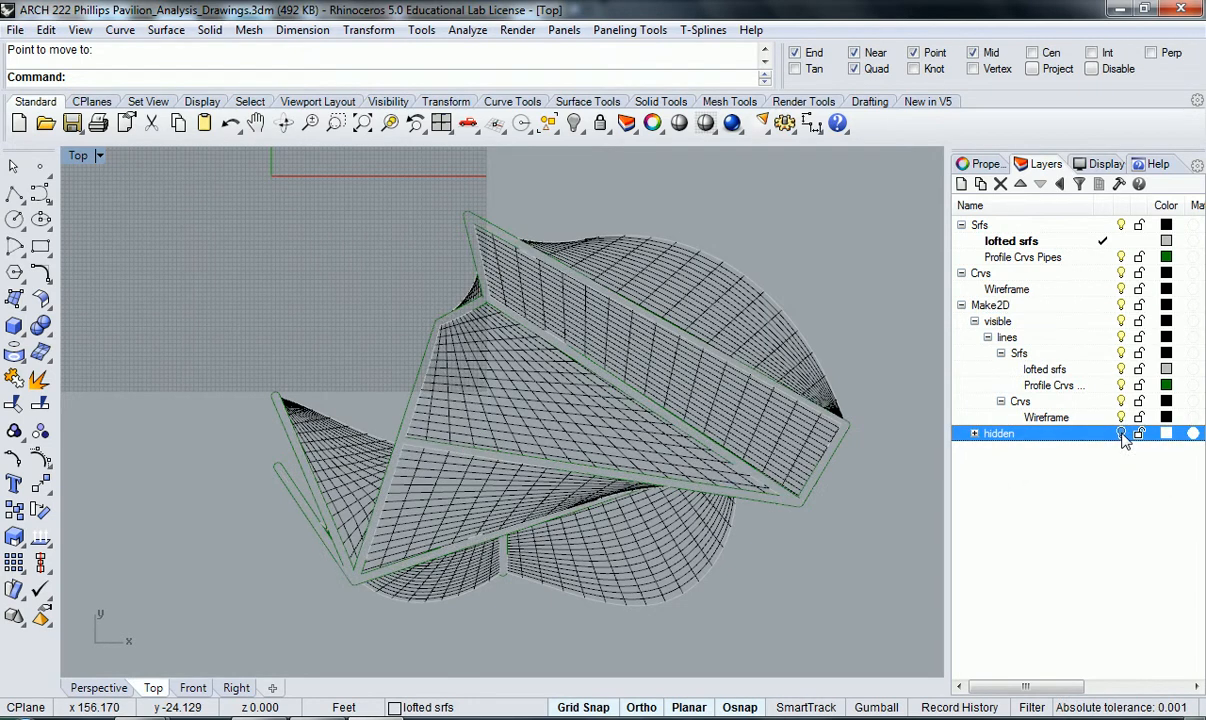
{"action": "right_click_drag", "start_coordinate": [773, 501], "coordinate": [780, 518]}
{"action": "left_click_drag", "start_coordinate": [897, 656], "coordinate": [690, 543]}
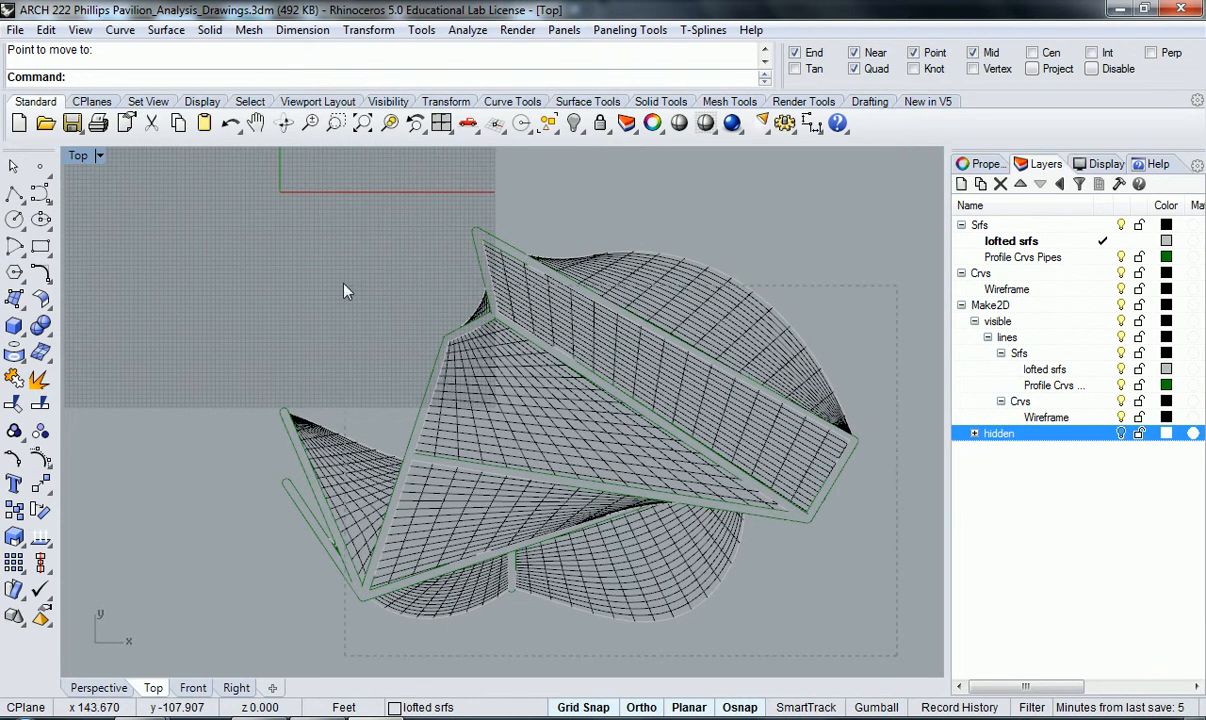
{"action": "left_click_drag", "start_coordinate": [224, 179], "coordinate": [225, 181]}
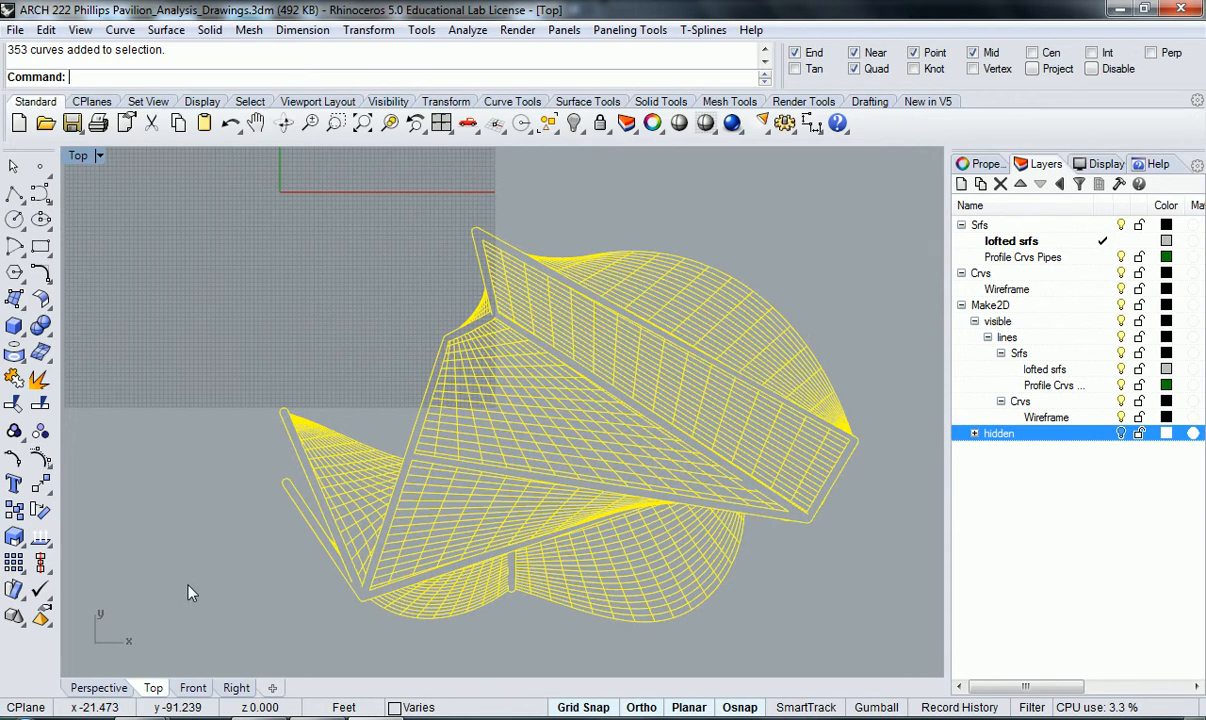
Clear the selection and check the short vertical pipe's left edge in the plan by picking its individual line segments
{"action": "scroll", "coordinate": [261, 566], "scroll_direction": "up", "scroll_amount": 5}
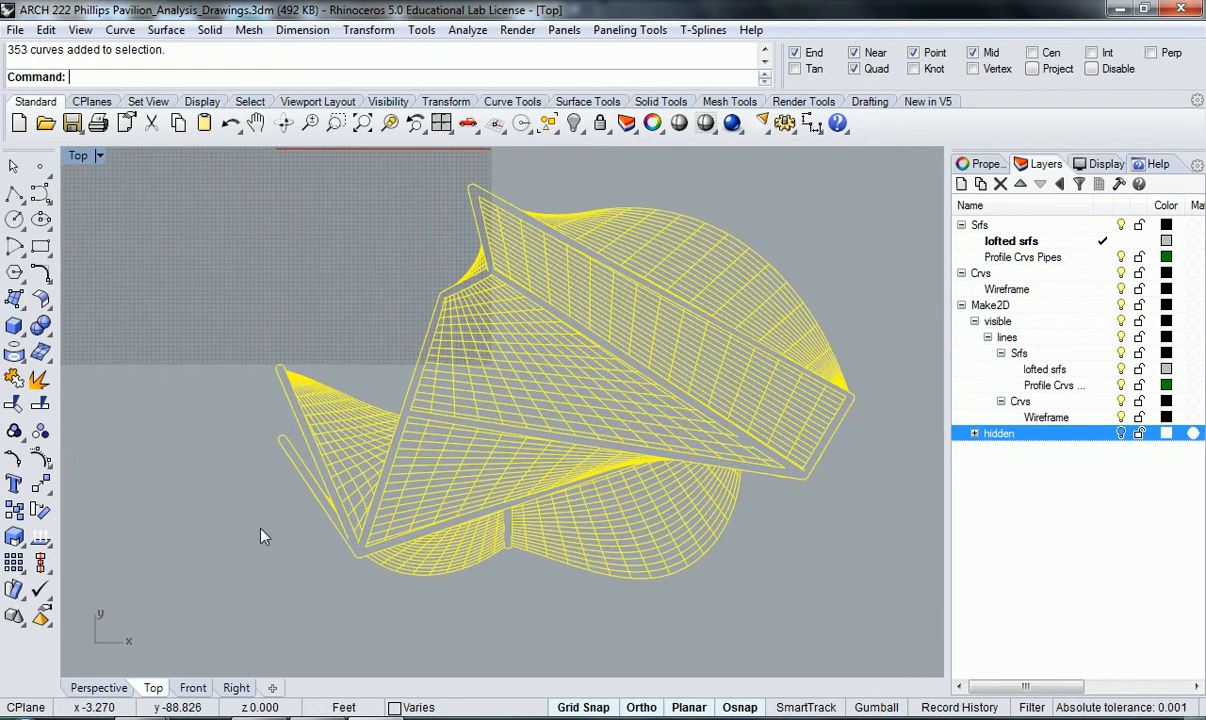
{"action": "right_click_drag", "start_coordinate": [341, 483], "coordinate": [311, 436]}
{"action": "right_click_drag", "start_coordinate": [521, 523], "coordinate": [390, 501]}
{"action": "right_click_drag", "start_coordinate": [680, 520], "coordinate": [537, 502]}
{"action": "scroll", "coordinate": [579, 460], "scroll_direction": "up", "scroll_amount": 6}
{"action": "scroll", "coordinate": [553, 435], "scroll_direction": "up", "scroll_amount": 6}
{"action": "left_click", "coordinate": [553, 435]}
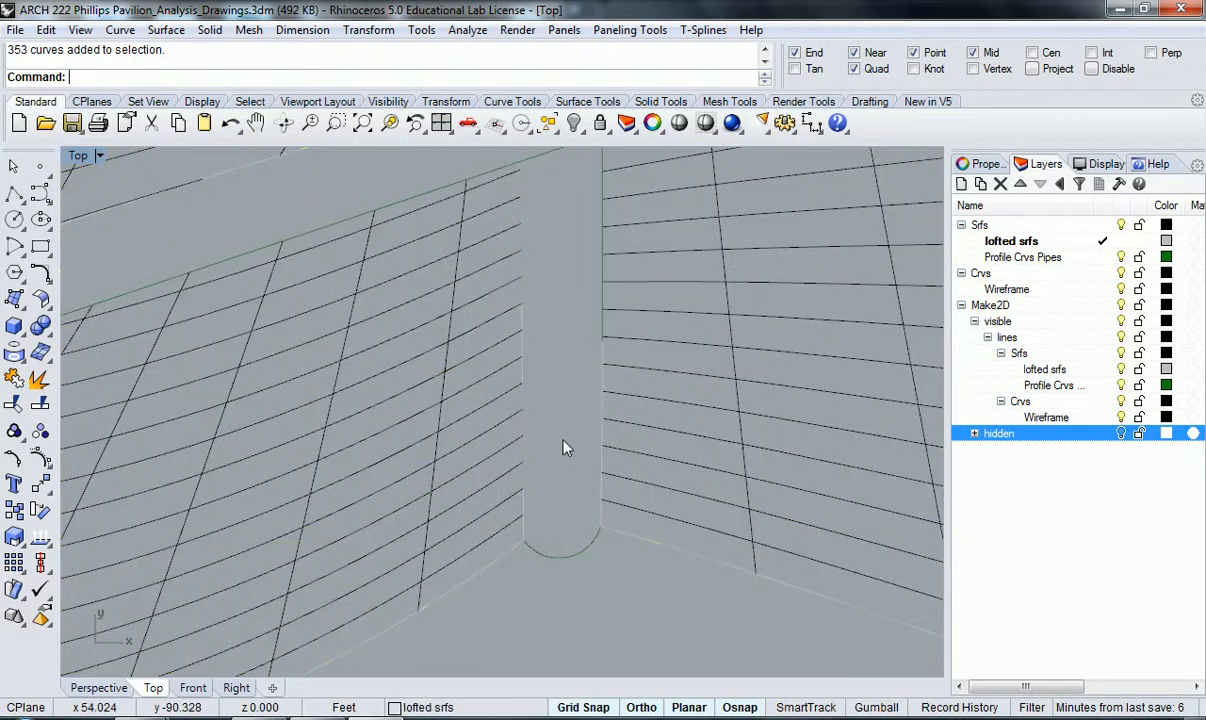
{"action": "left_click", "coordinate": [527, 342]}
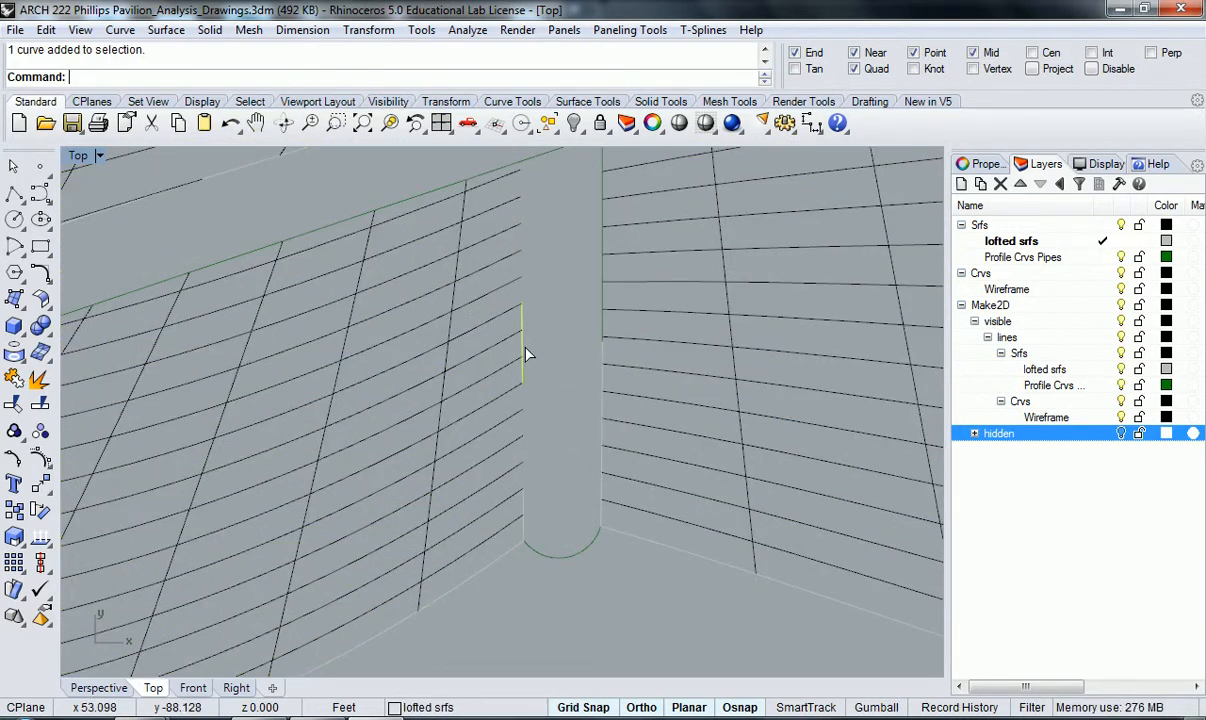
{"action": "left_click", "coordinate": [536, 438]}
{"action": "right_click_drag", "start_coordinate": [545, 456], "coordinate": [538, 477]}
{"action": "left_click", "coordinate": [518, 400]}
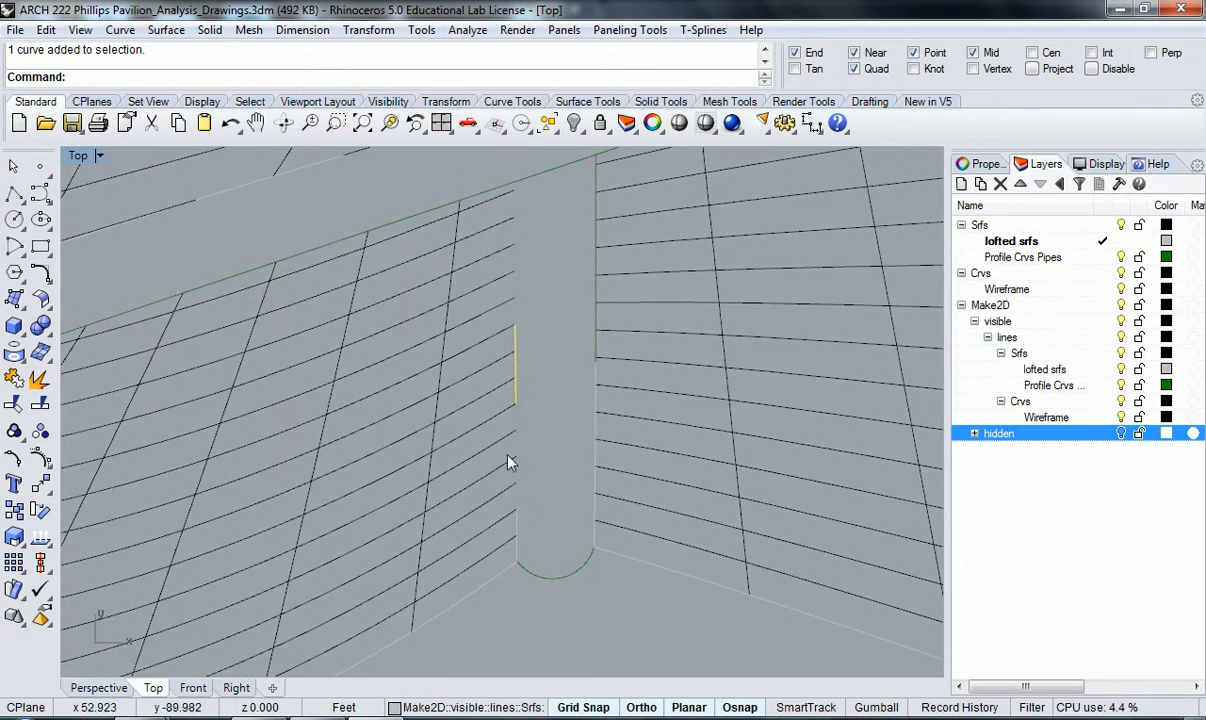
Check the short vertical pipe's right edge by picking its pipe and surface line segments, leaving nothing selected
{"action": "left_click", "coordinate": [609, 342]}
{"action": "left_click", "coordinate": [597, 387]}
{"action": "left_click", "coordinate": [597, 355]}
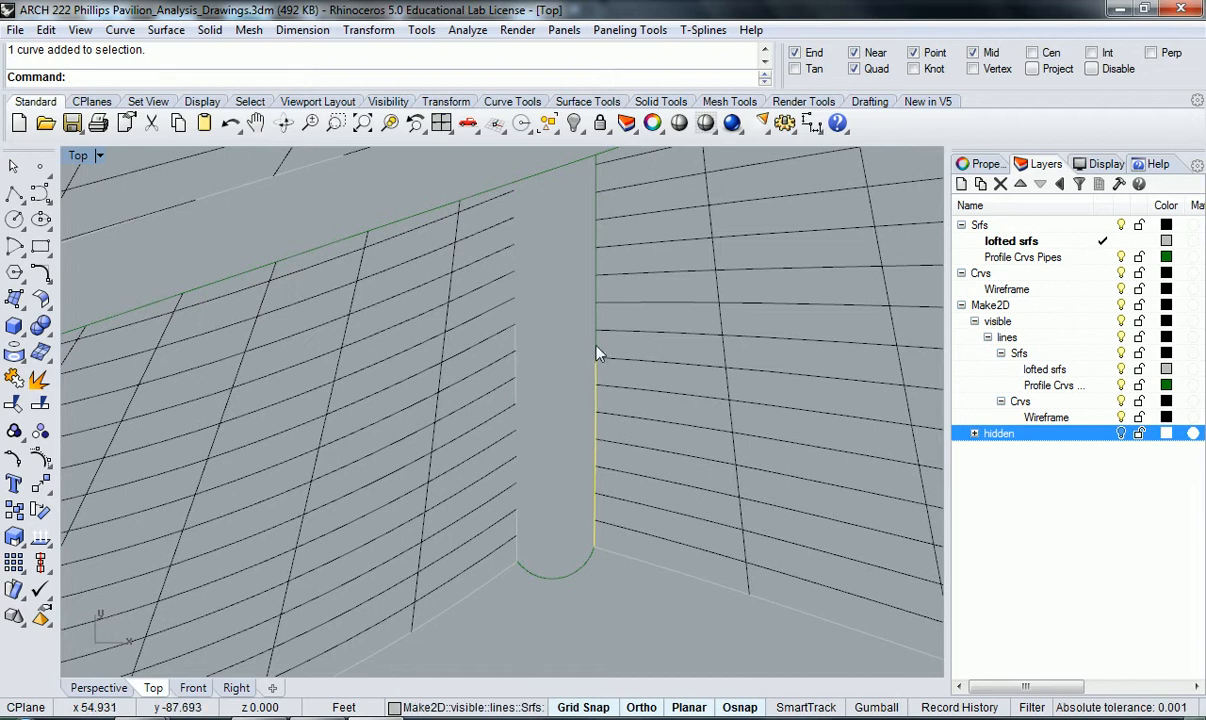
{"action": "left_click", "coordinate": [598, 387]}
{"action": "left_click", "coordinate": [597, 353]}
{"action": "left_click", "coordinate": [595, 380]}
{"action": "left_click", "coordinate": [576, 361]}
{"action": "left_click", "coordinate": [595, 318]}
{"action": "left_click", "coordinate": [566, 363]}
{"action": "right_click_drag", "start_coordinate": [566, 363], "coordinate": [517, 431]}
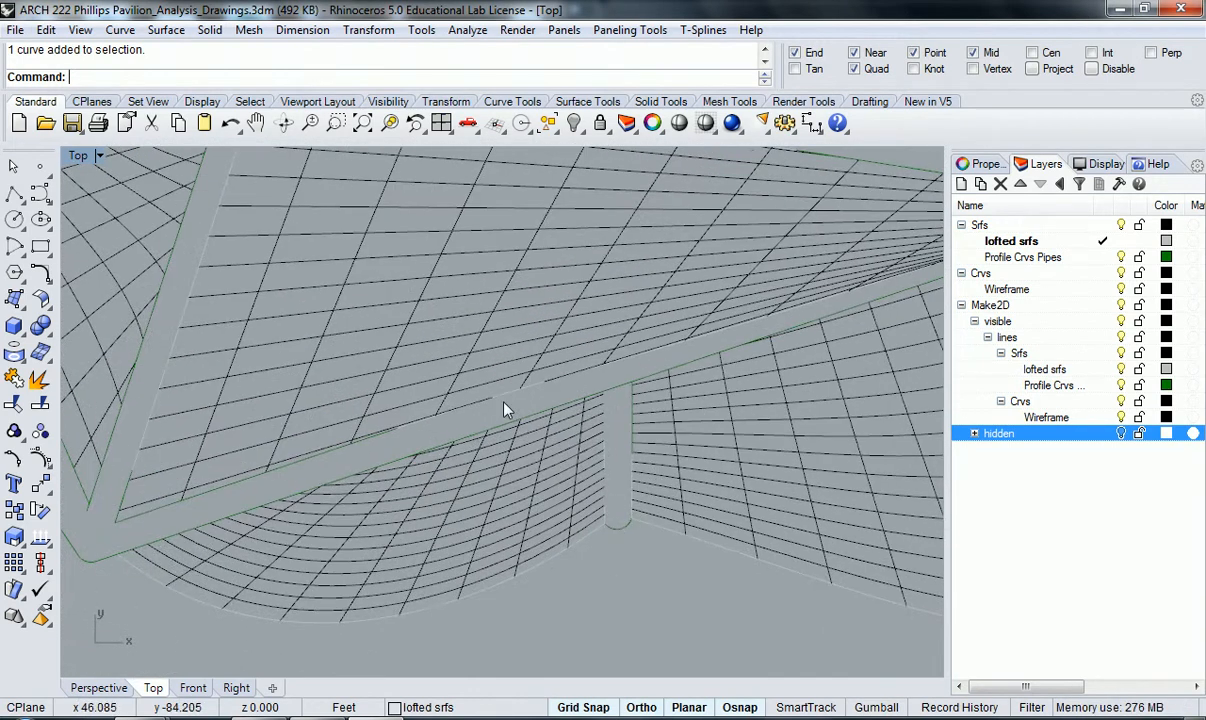
Inspect the line segments along the upper edge of the plan's lower diagonal pipe, then reframe the whole drawing
{"action": "scroll", "coordinate": [520, 396], "scroll_direction": "up", "scroll_amount": 3}
{"action": "left_click", "coordinate": [497, 410]}
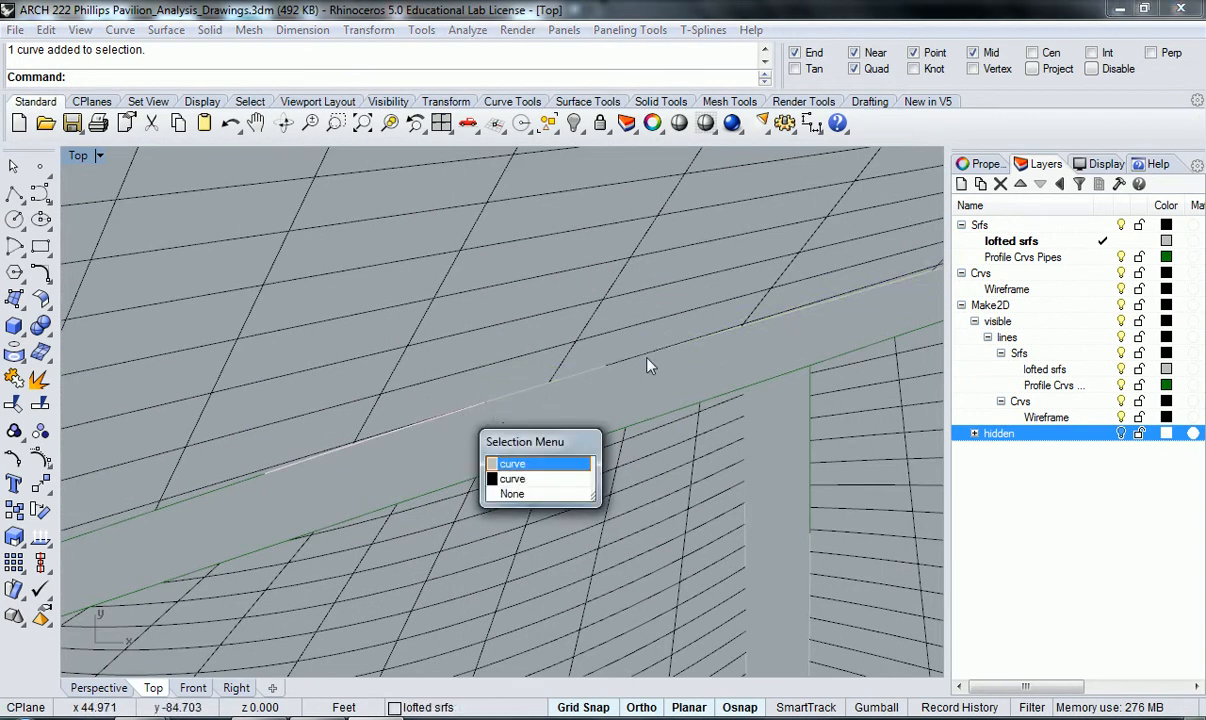
{"action": "left_click", "coordinate": [641, 362]}
{"action": "left_click", "coordinate": [528, 425]}
{"action": "scroll", "coordinate": [530, 428], "scroll_direction": "down", "scroll_amount": 5}
{"action": "right_click_drag", "start_coordinate": [534, 432], "coordinate": [541, 480]}
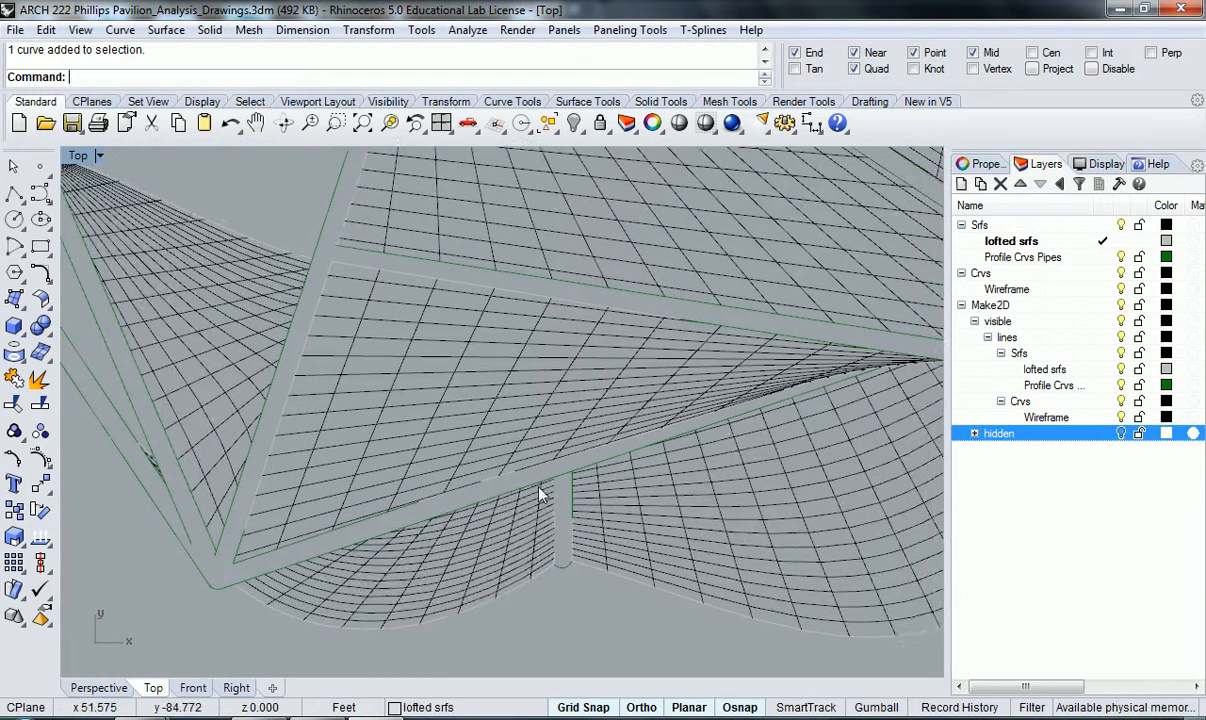
{"action": "scroll", "coordinate": [541, 480], "scroll_direction": "down", "scroll_amount": 5}
{"action": "right_click_drag", "start_coordinate": [627, 476], "coordinate": [538, 533]}
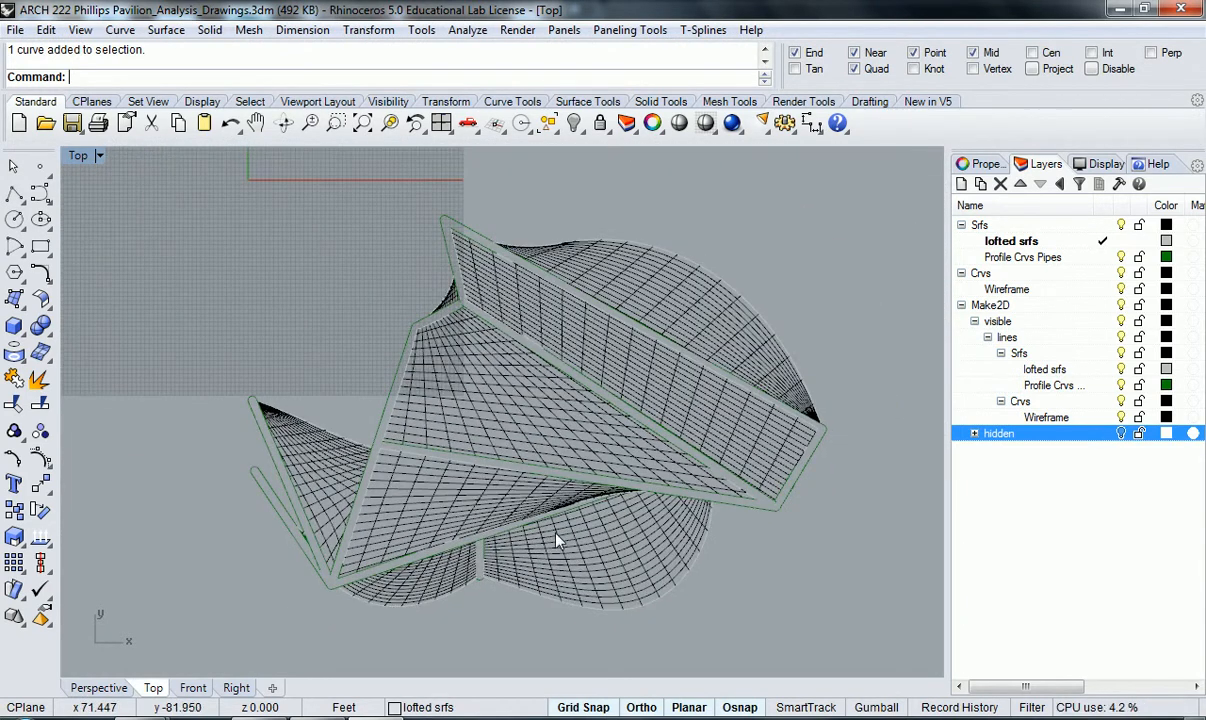
Compare the plan's curve selection with the hidden sublayer off and turned back on, then deselect everything
{"action": "scroll", "coordinate": [556, 533], "scroll_direction": "down", "scroll_amount": 2}
{"action": "mouse_move", "coordinate": [825, 643]}
{"action": "left_mouse_down"}
{"action": "mouse_move", "coordinate": [484, 493]}
{"action": "mouse_move", "coordinate": [301, 291]}
{"action": "left_mouse_up"}
{"action": "left_click_drag", "start_coordinate": [247, 209], "coordinate": [248, 210]}
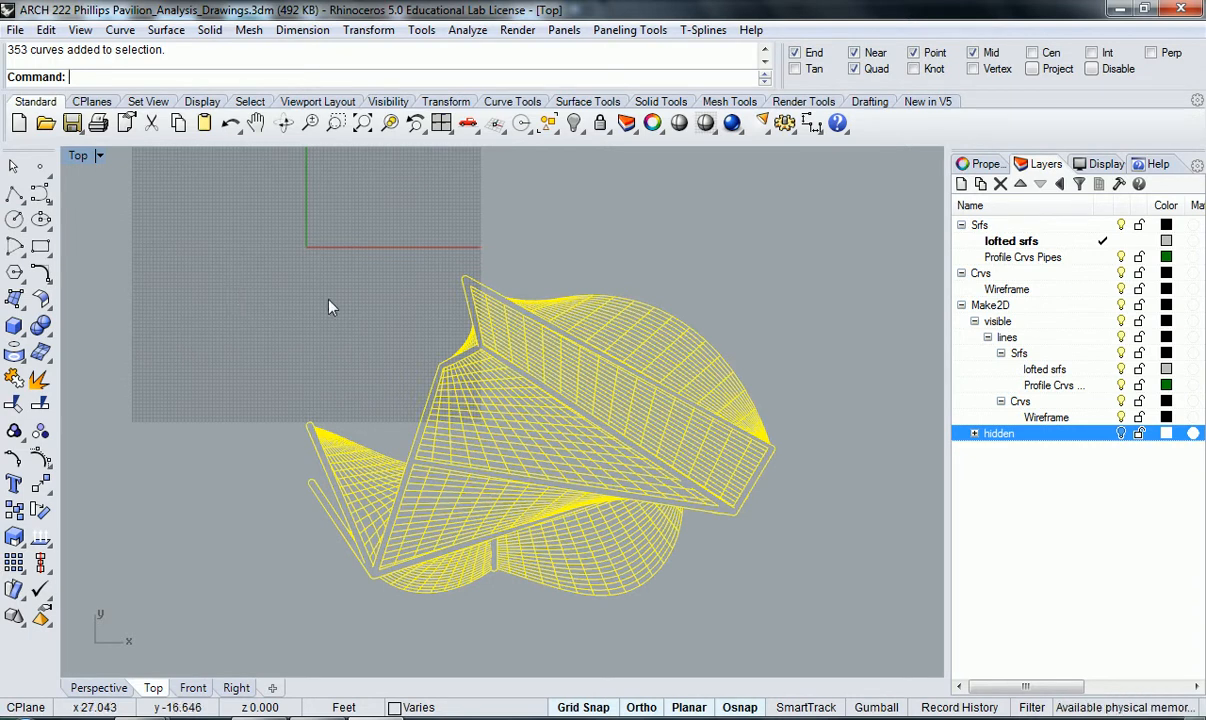
{"action": "left_click", "coordinate": [1122, 434]}
{"action": "left_click", "coordinate": [858, 618]}
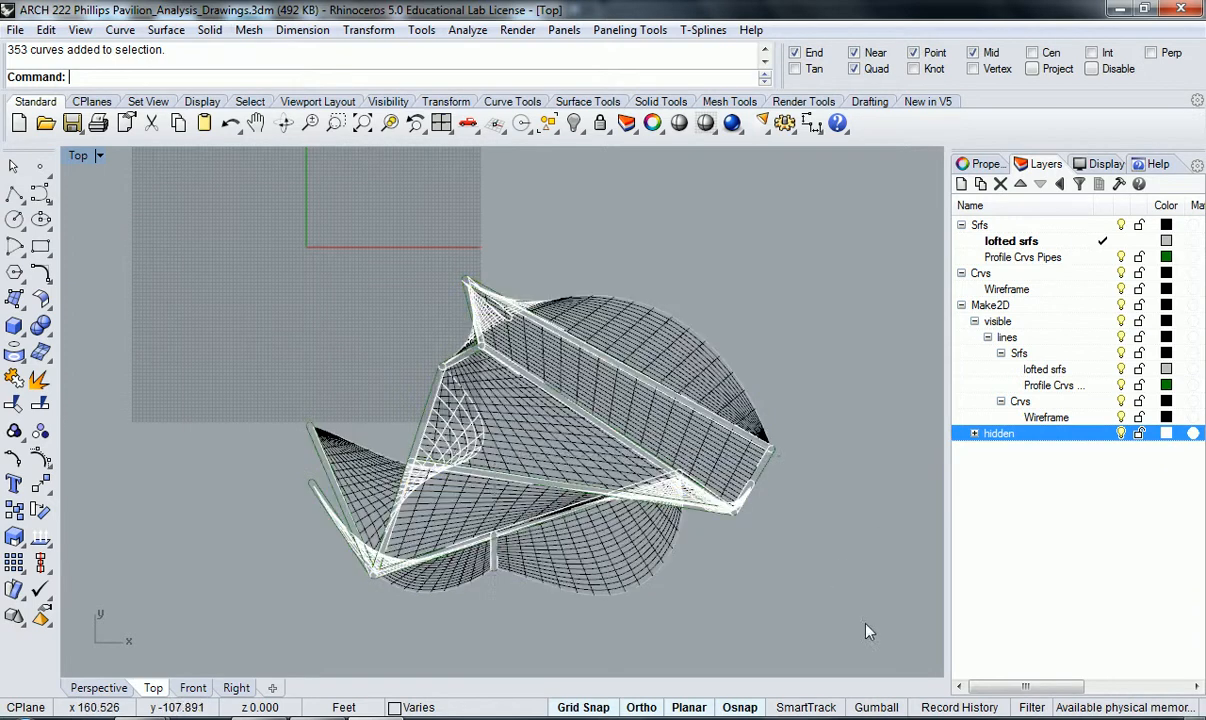
{"action": "left_click_drag", "start_coordinate": [862, 622], "coordinate": [305, 350]}
{"action": "left_click_drag", "start_coordinate": [210, 206], "coordinate": [205, 203]}
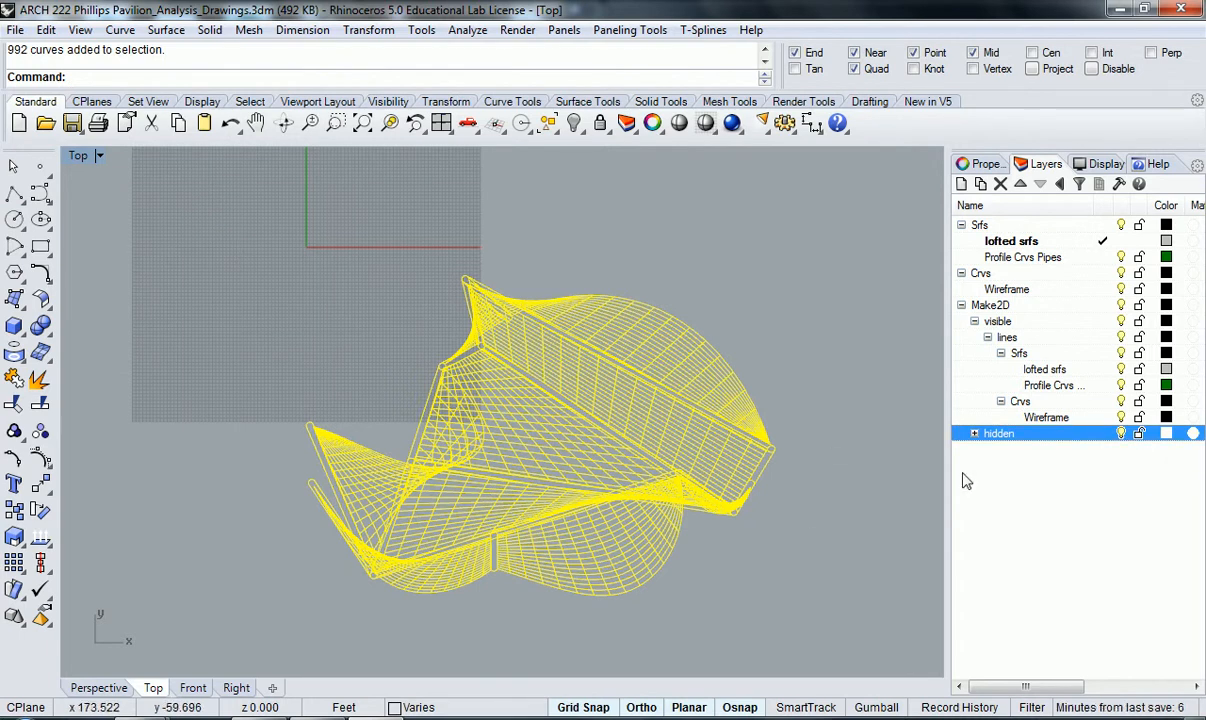
{"action": "left_click", "coordinate": [761, 498]}
{"action": "right_click_drag", "start_coordinate": [761, 498], "coordinate": [761, 467]}
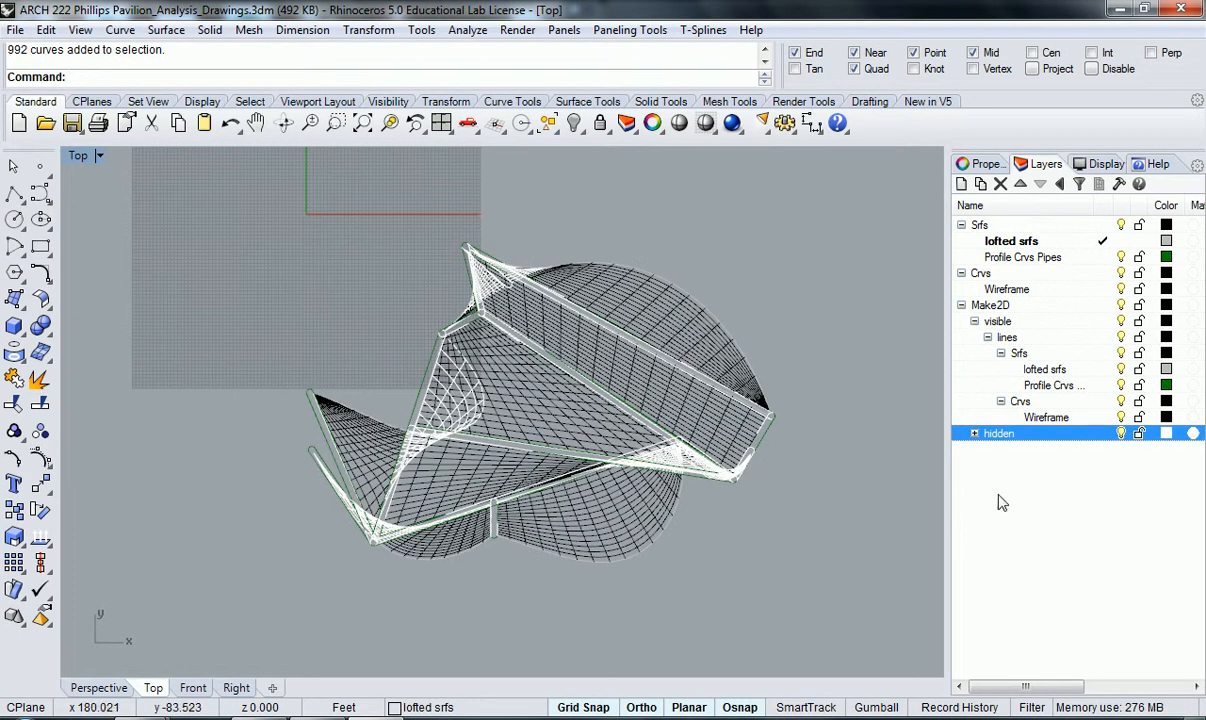
Turn off the hidden sublayer and the visible Wireframe sublayer to isolate the plan's pipe and lofted surface edges
{"action": "left_click", "coordinate": [1121, 436]}
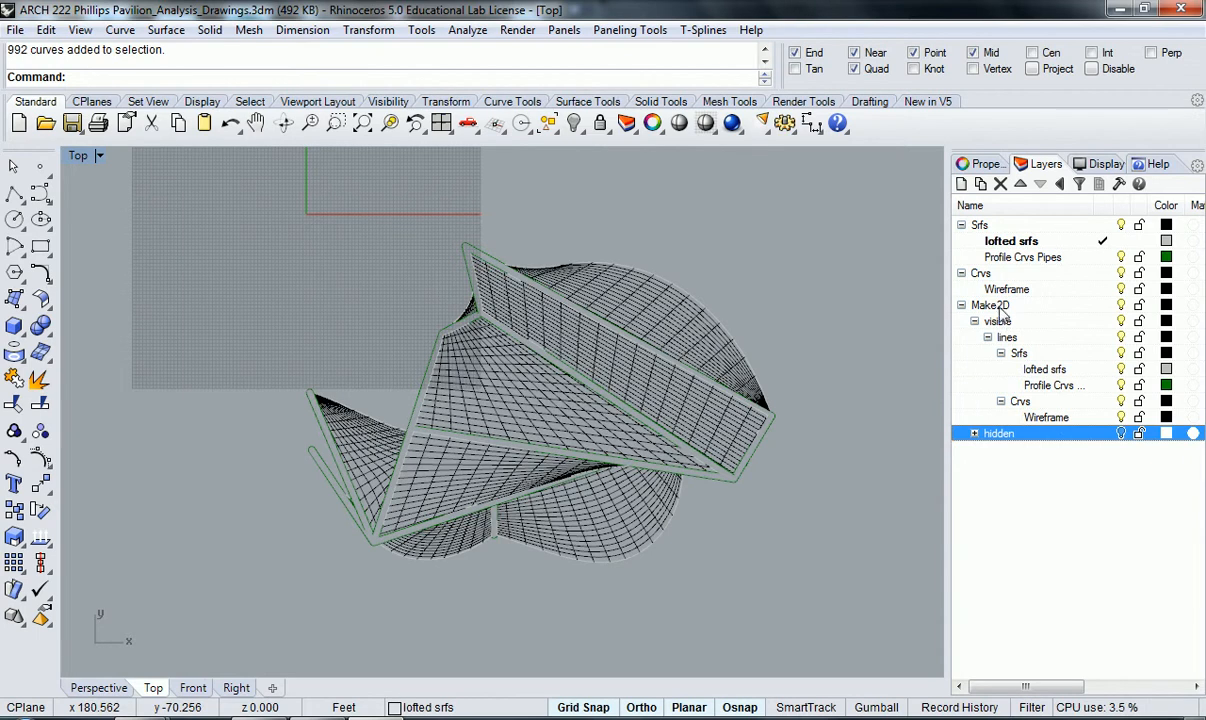
{"action": "left_click", "coordinate": [1121, 321]}
{"action": "left_click", "coordinate": [1121, 321]}
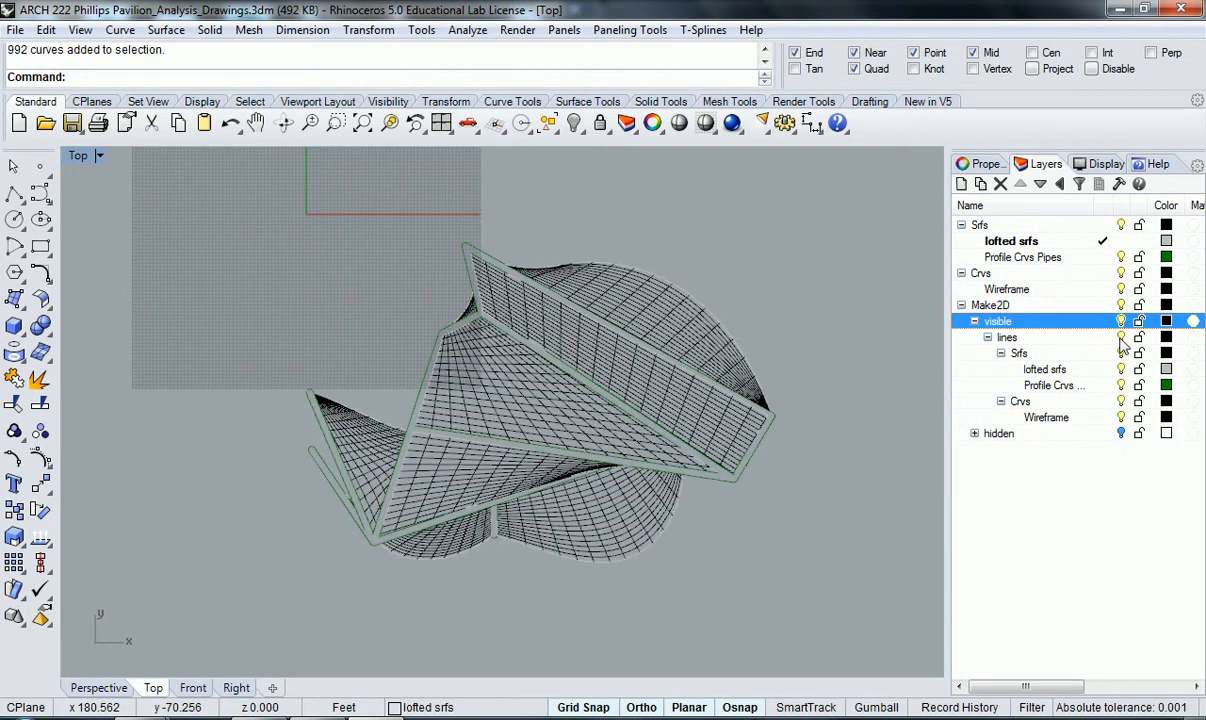
{"action": "left_click", "coordinate": [1122, 418]}
{"action": "scroll", "coordinate": [680, 440], "scroll_direction": "up", "scroll_amount": 4}
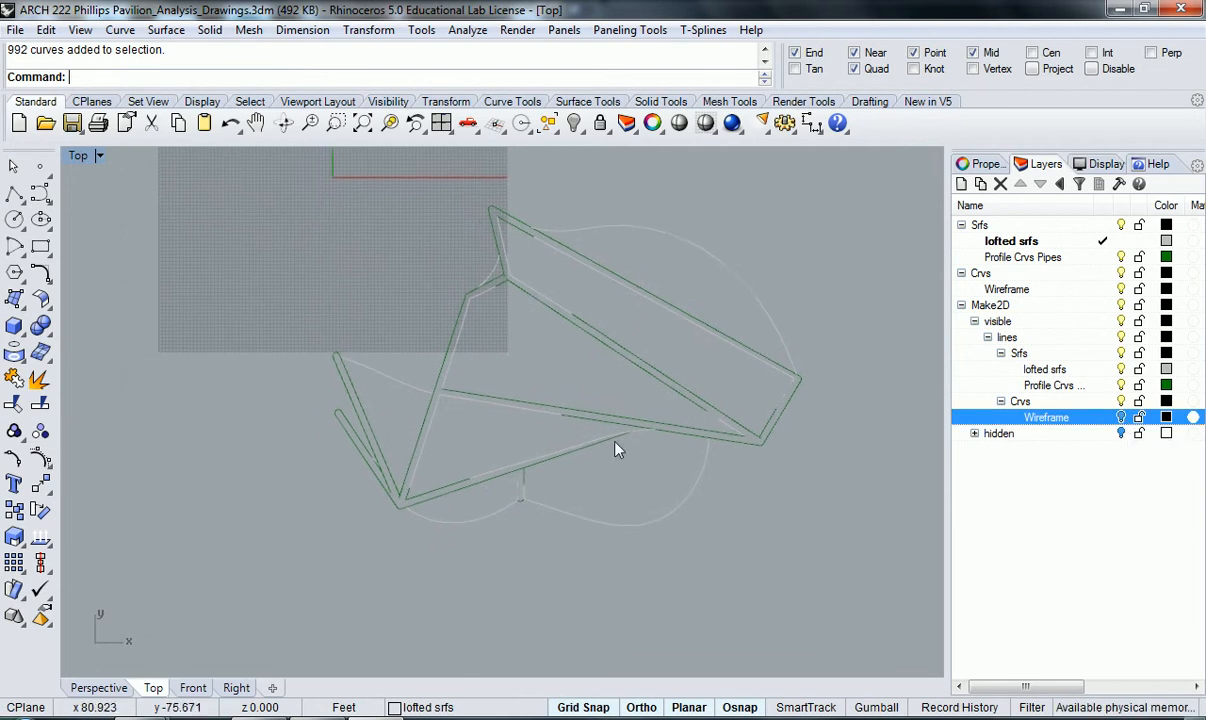
Switch the visible pipe linework sublayer off to view only the lofted surface edges, then restore it and the visible Wireframe sublayer
{"action": "left_click", "coordinate": [1121, 385]}
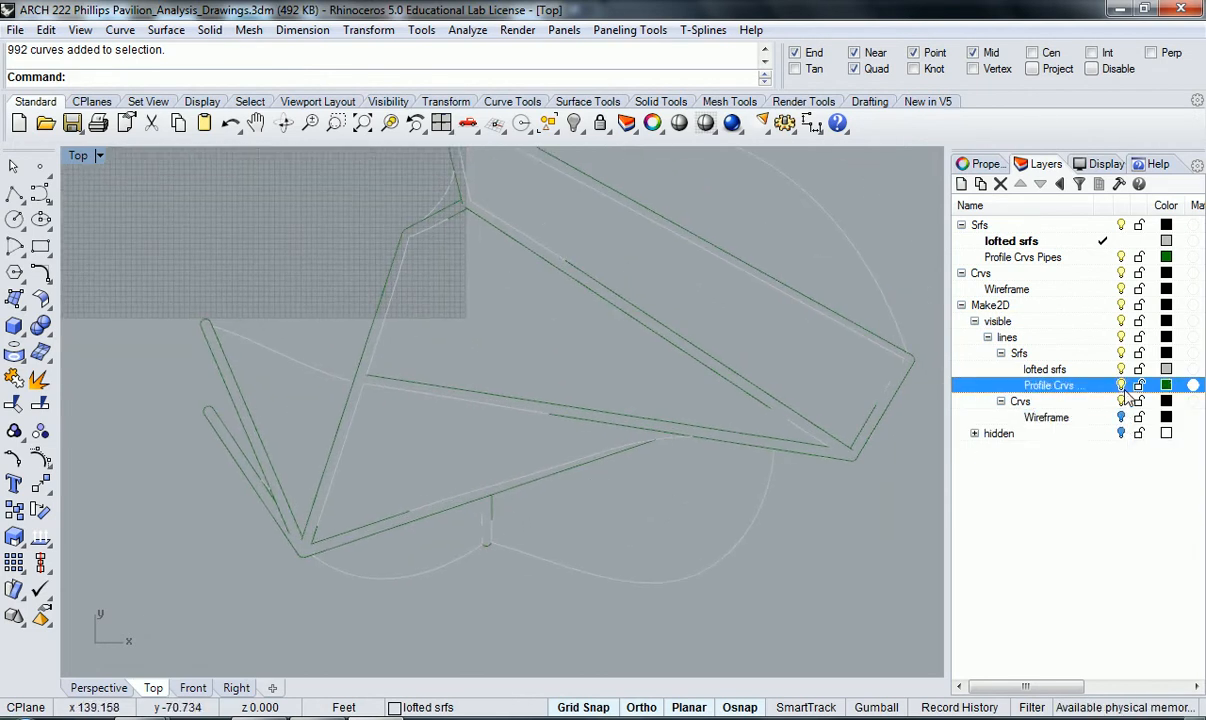
{"action": "scroll", "coordinate": [638, 395], "scroll_direction": "down", "scroll_amount": 3}
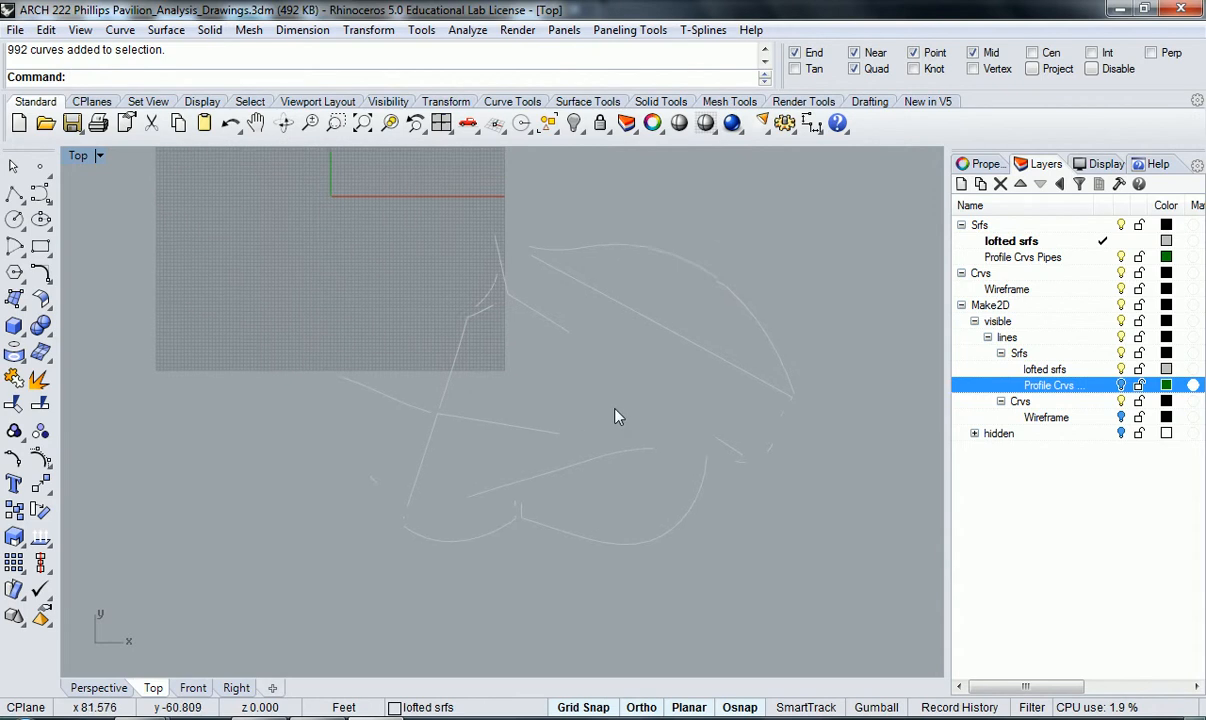
{"action": "scroll", "coordinate": [616, 418], "scroll_direction": "up", "scroll_amount": 2}
{"action": "left_click", "coordinate": [1121, 385]}
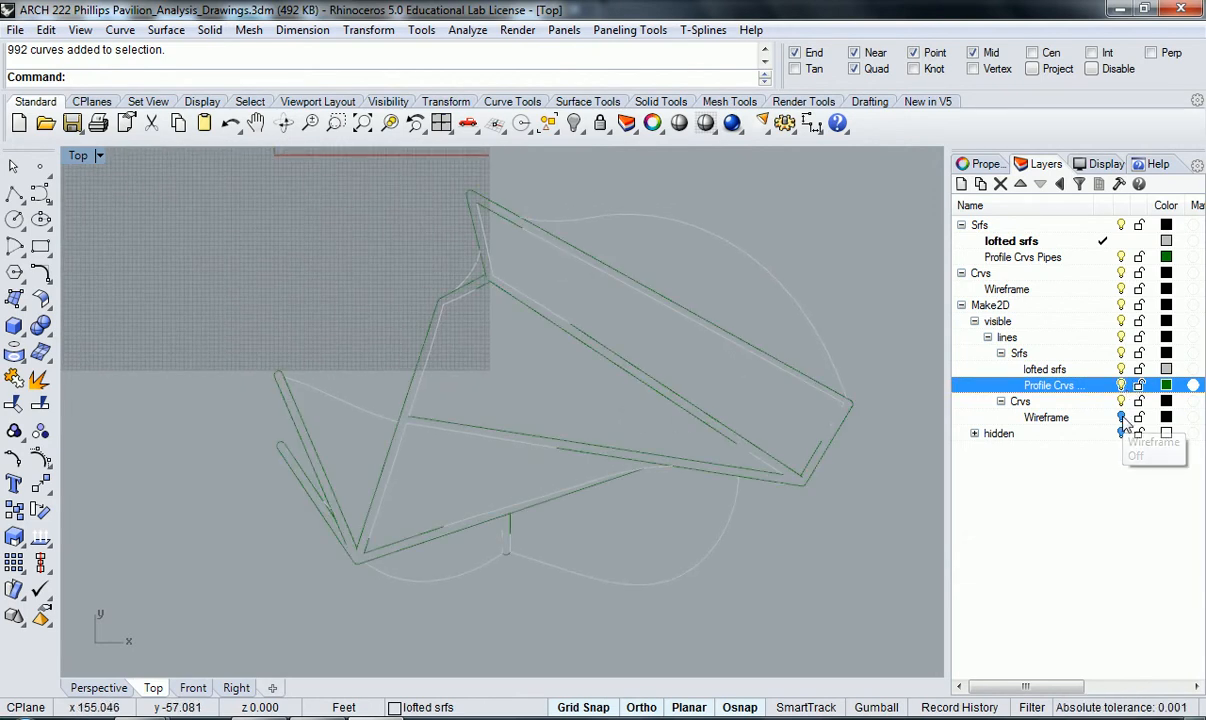
{"action": "left_click", "coordinate": [1121, 417]}
{"action": "scroll", "coordinate": [801, 585], "scroll_direction": "down", "scroll_amount": 4}
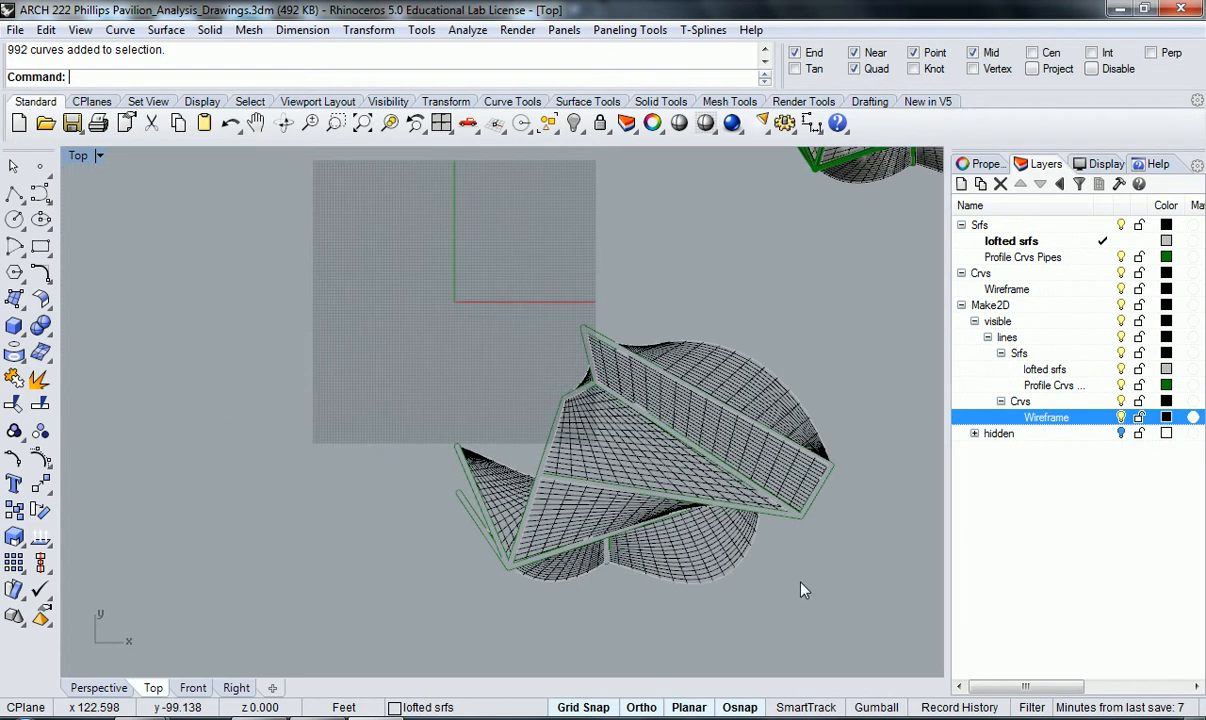
{"action": "right_click_drag", "start_coordinate": [801, 582], "coordinate": [707, 588]}
{"action": "scroll", "coordinate": [573, 560], "scroll_direction": "up", "scroll_amount": 4}
{"action": "scroll", "coordinate": [628, 532], "scroll_direction": "down", "scroll_amount": 6}
{"action": "mouse_move", "coordinate": [804, 508]}
{"action": "right_mouse_down"}
{"action": "mouse_move", "coordinate": [803, 497]}
{"action": "mouse_move", "coordinate": [727, 488]}
{"action": "mouse_move", "coordinate": [635, 444]}
{"action": "mouse_move", "coordinate": [537, 429]}
{"action": "right_mouse_up"}
{"action": "scroll", "coordinate": [277, 458], "scroll_direction": "up", "scroll_amount": 6}
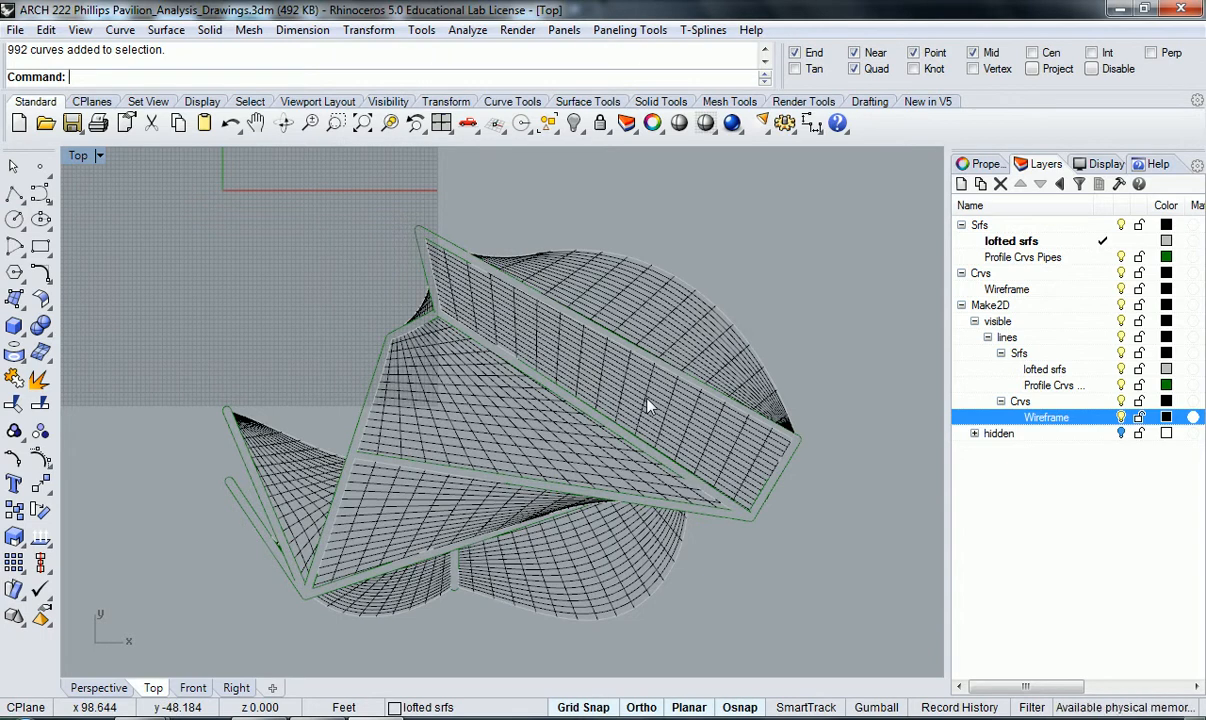
{"action": "mouse_move", "coordinate": [608, 421]}
{"action": "right_mouse_down"}
{"action": "mouse_move", "coordinate": [678, 398]}
{"action": "mouse_move", "coordinate": [637, 380]}
{"action": "right_mouse_up"}
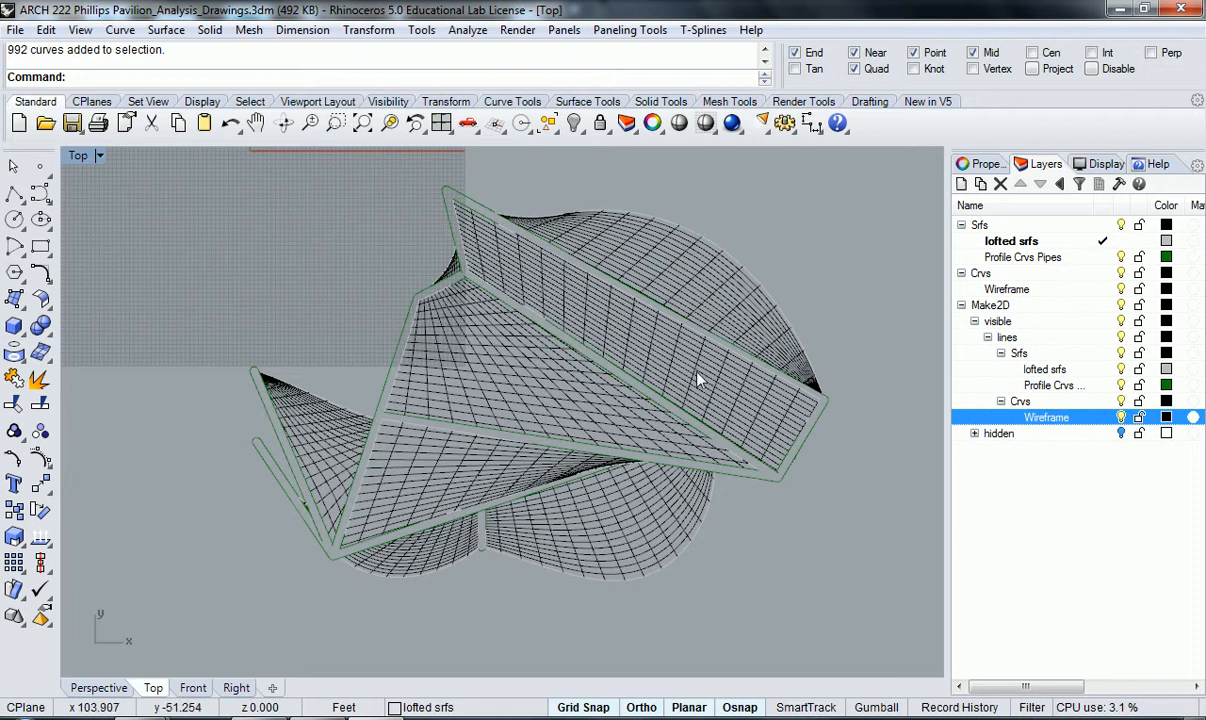
Turn off the visible Wireframe sublayer and check the broken lofted surface edge along the lower diagonal pipe by picking its segments
{"action": "left_click", "coordinate": [1121, 417]}
{"action": "scroll", "coordinate": [606, 503], "scroll_direction": "up", "scroll_amount": 2}
{"action": "scroll", "coordinate": [377, 511], "scroll_direction": "up", "scroll_amount": 2}
{"action": "left_click", "coordinate": [458, 464]}
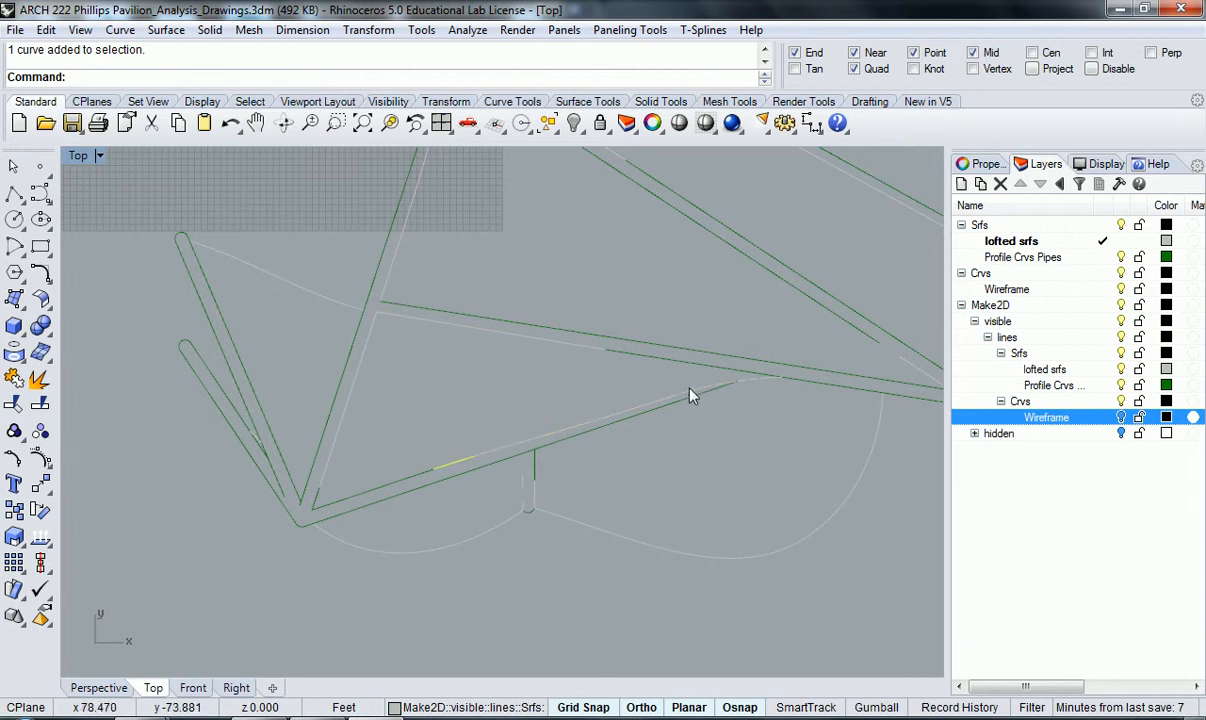
{"action": "scroll", "coordinate": [787, 387], "scroll_direction": "up", "scroll_amount": 2}
{"action": "scroll", "coordinate": [735, 385], "scroll_direction": "up", "scroll_amount": 2}
{"action": "left_click", "coordinate": [791, 371]}
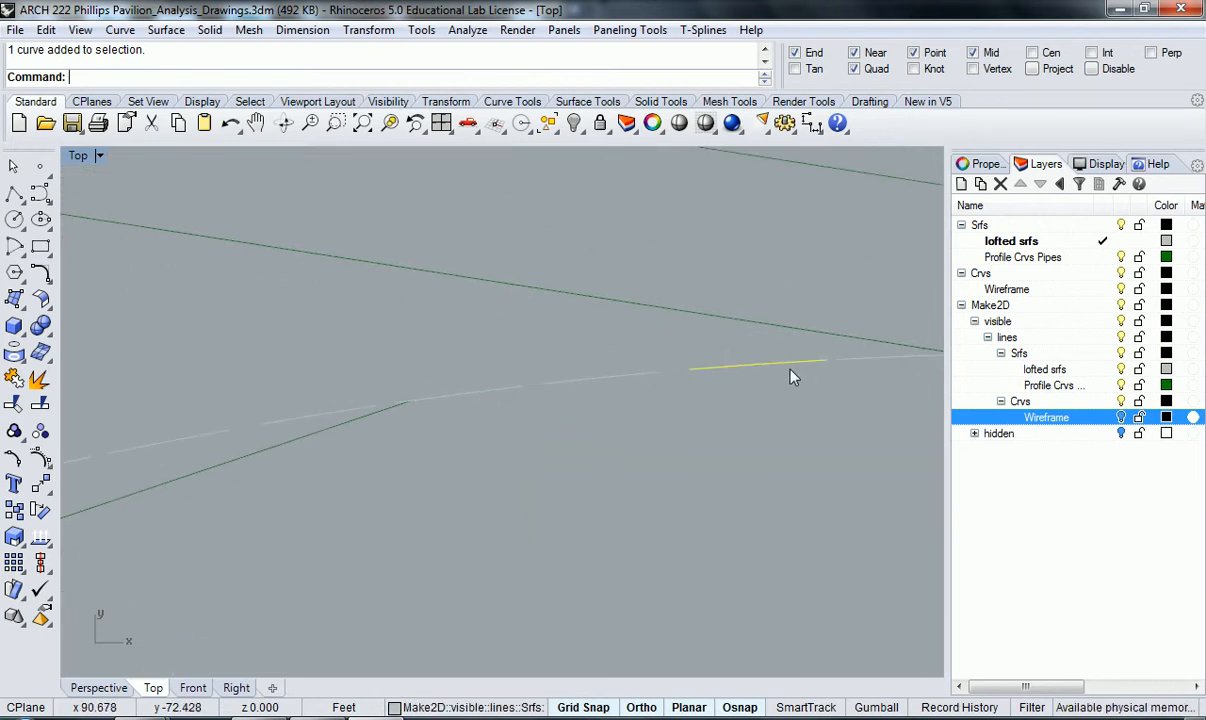
{"action": "right_click_drag", "start_coordinate": [646, 381], "coordinate": [458, 354]}
{"action": "left_click", "coordinate": [457, 347]}
{"action": "left_click", "coordinate": [317, 387]}
{"action": "left_click", "coordinate": [352, 407]}
Examine the remaining pipe and lofted surface edge linework across the plan drawing
{"action": "scroll", "coordinate": [334, 417], "scroll_direction": "down", "scroll_amount": 12}
{"action": "mouse_move", "coordinate": [390, 418]}
{"action": "right_mouse_down"}
{"action": "mouse_move", "coordinate": [598, 389]}
{"action": "mouse_move", "coordinate": [603, 421]}
{"action": "mouse_move", "coordinate": [622, 393]}
{"action": "right_mouse_up"}
{"action": "scroll", "coordinate": [598, 390], "scroll_direction": "down", "scroll_amount": 10}
{"action": "right_click_drag", "start_coordinate": [434, 487], "coordinate": [444, 535]}
{"action": "scroll", "coordinate": [335, 451], "scroll_direction": "up", "scroll_amount": 2}
{"action": "right_click_drag", "start_coordinate": [405, 362], "coordinate": [394, 437]}
{"action": "scroll", "coordinate": [285, 318], "scroll_direction": "up", "scroll_amount": 8}
{"action": "scroll", "coordinate": [296, 355], "scroll_direction": "down", "scroll_amount": 10}
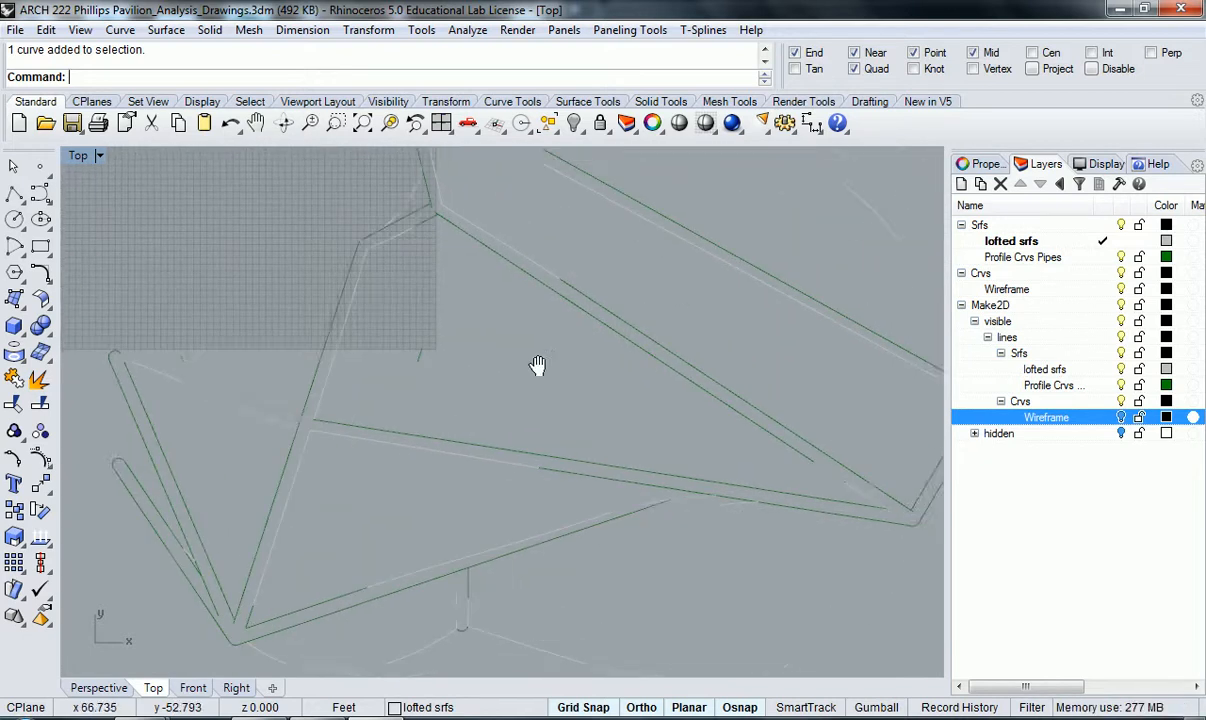
{"action": "right_click_drag", "start_coordinate": [575, 368], "coordinate": [619, 441]}
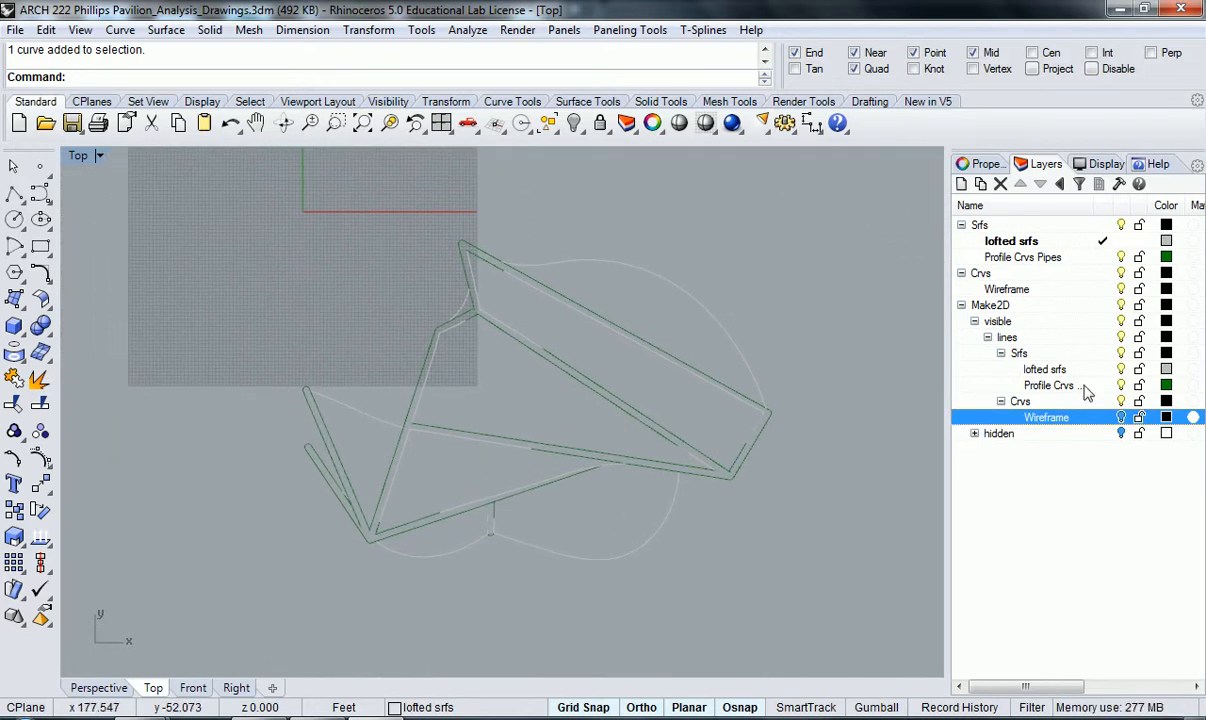
Turn the Make2D drawing's hidden sublayer and visible Wireframe sublayer back on
{"action": "left_click", "coordinate": [1121, 433]}
{"action": "left_click", "coordinate": [1126, 437]}
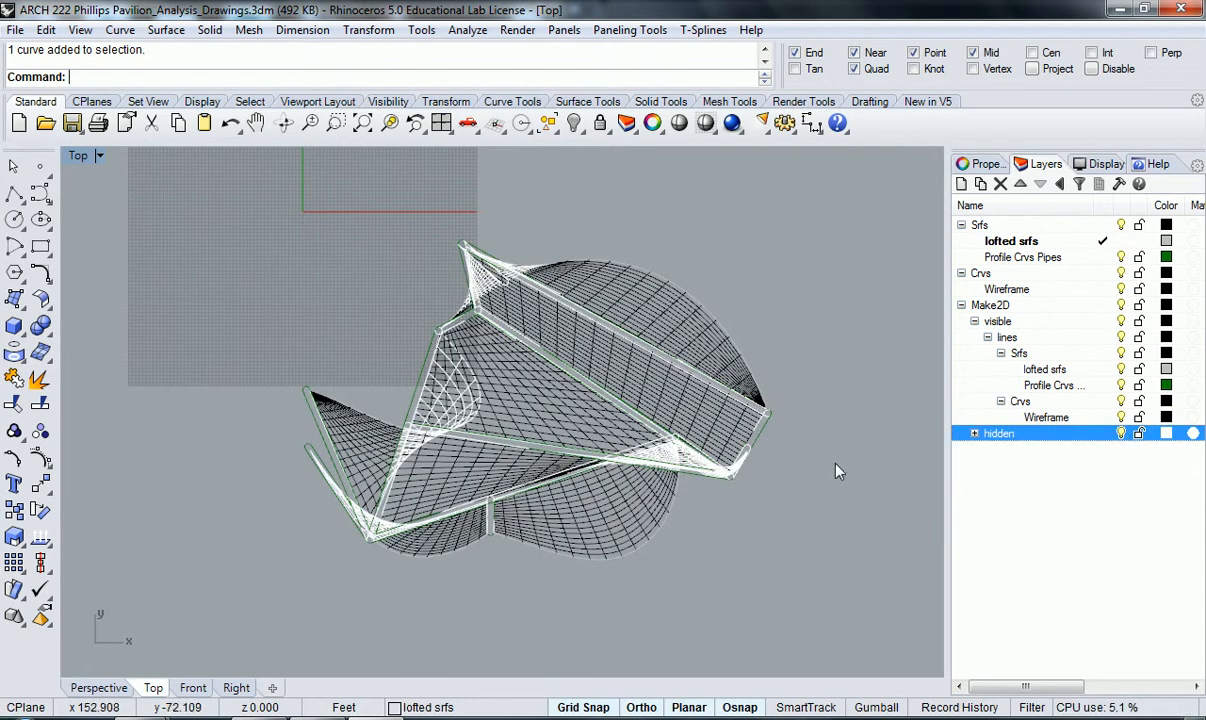
{"action": "scroll", "coordinate": [788, 436], "scroll_direction": "down", "scroll_amount": 2}
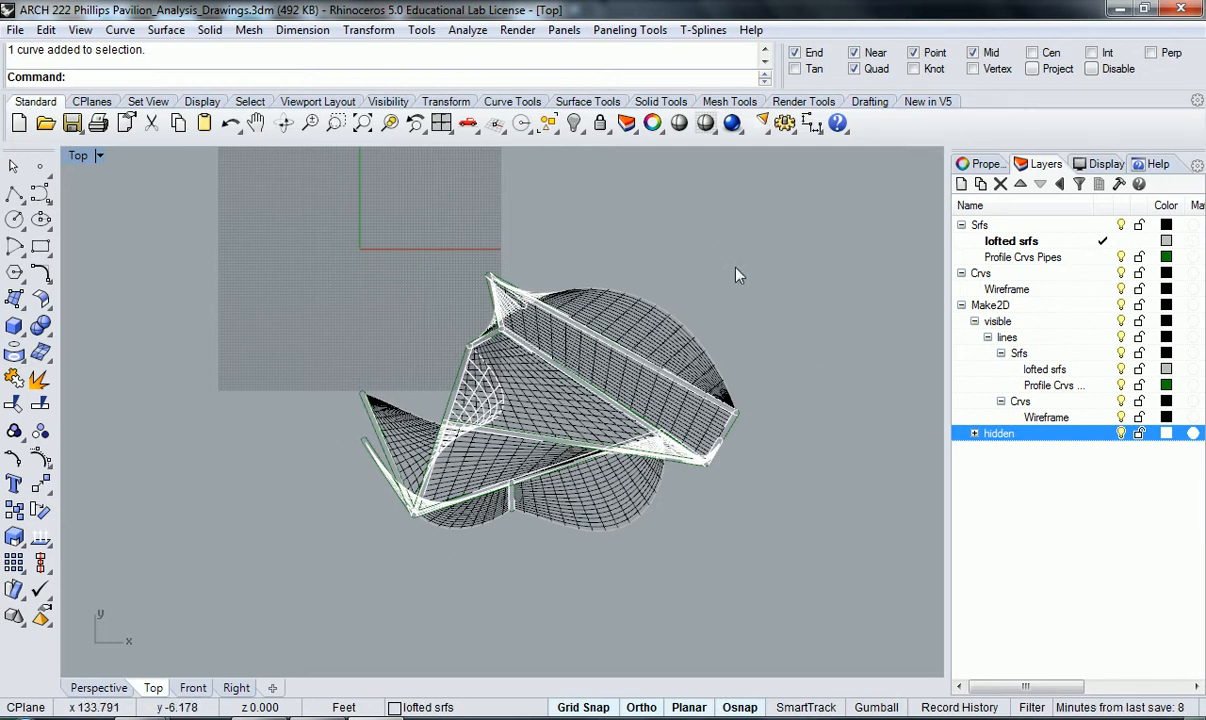
Return to the four-view layout, then maximize the Front view and frame the whole pavilion in it
{"action": "right_click_drag", "start_coordinate": [649, 258], "coordinate": [440, 477]}
{"action": "double_click", "coordinate": [98, 158]}
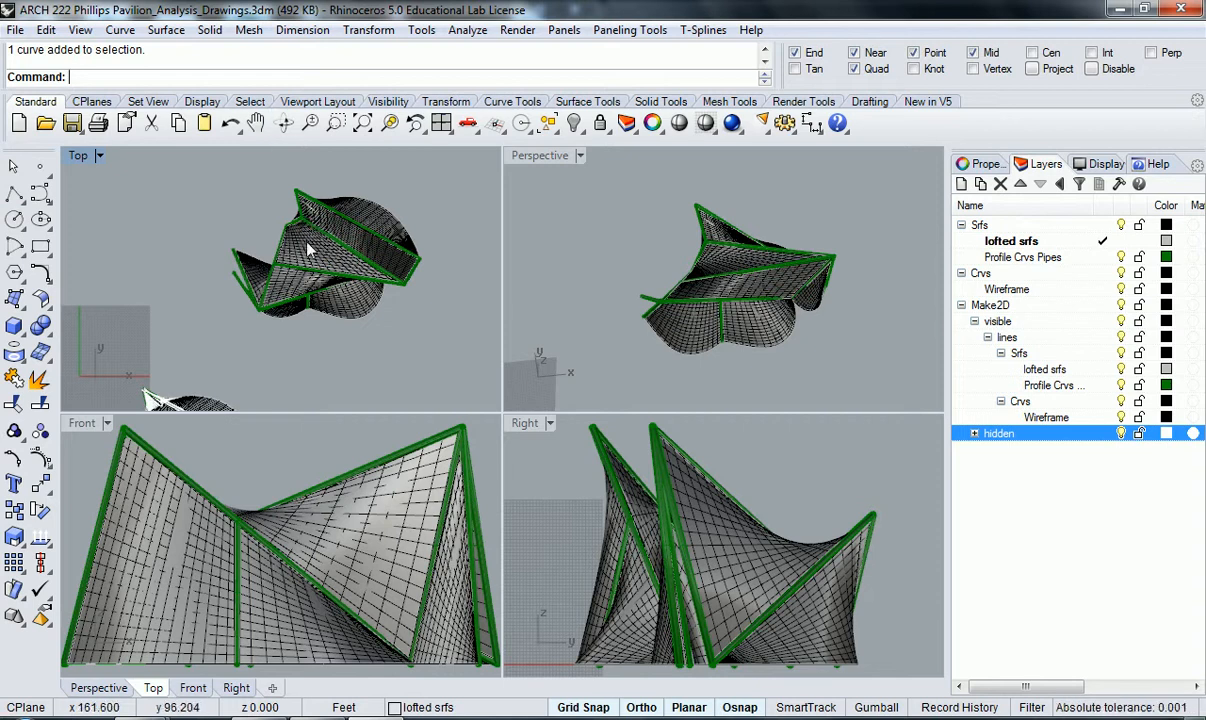
{"action": "left_click", "coordinate": [82, 424]}
{"action": "left_click", "coordinate": [525, 426]}
{"action": "left_click", "coordinate": [279, 453]}
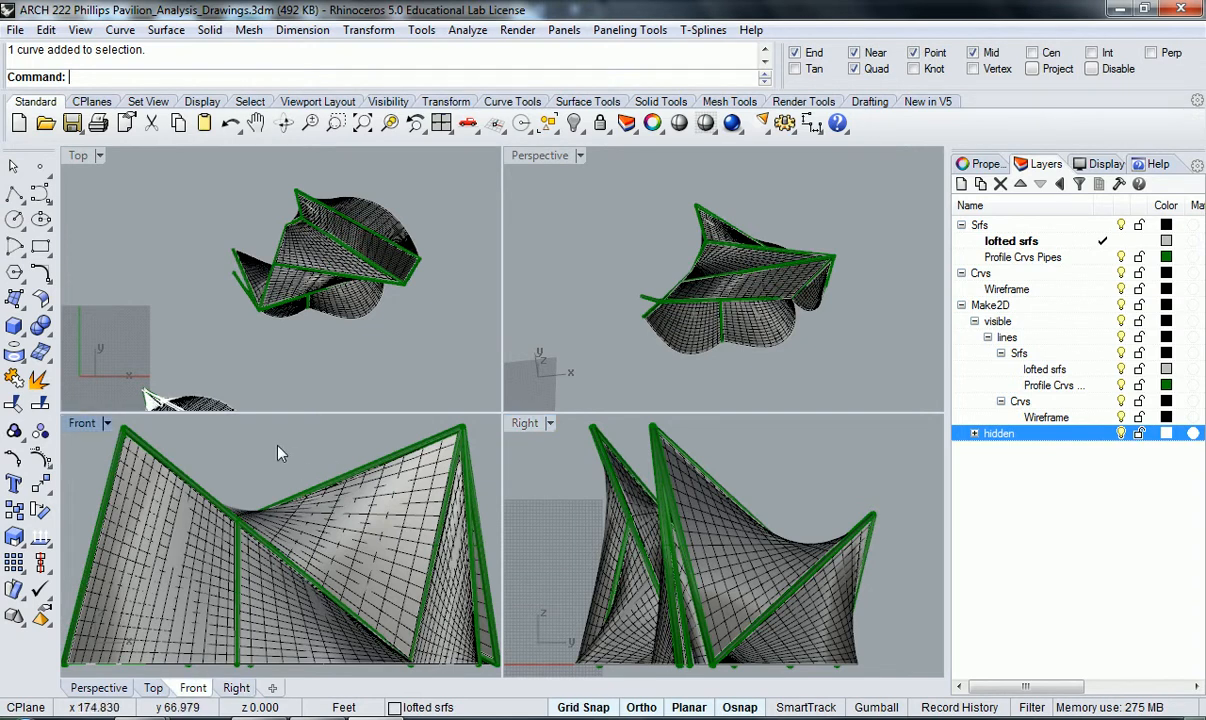
{"action": "double_click", "coordinate": [96, 426]}
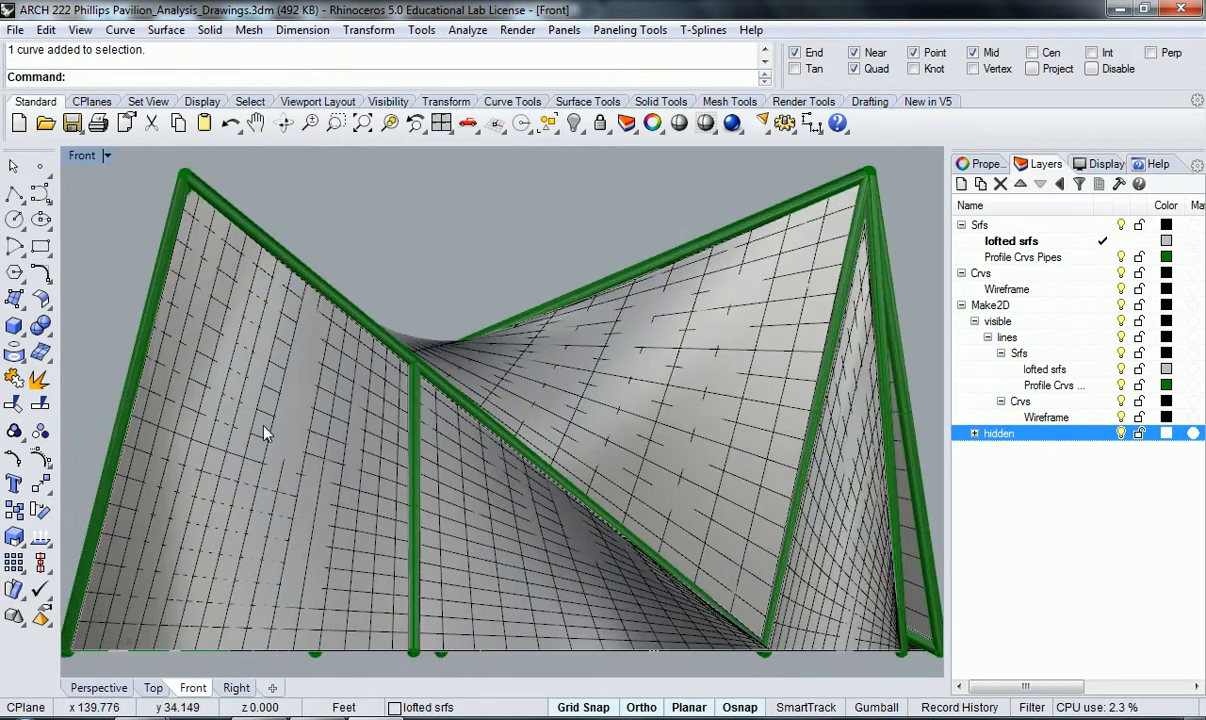
{"action": "right_click_drag", "start_coordinate": [280, 440], "coordinate": [353, 413]}
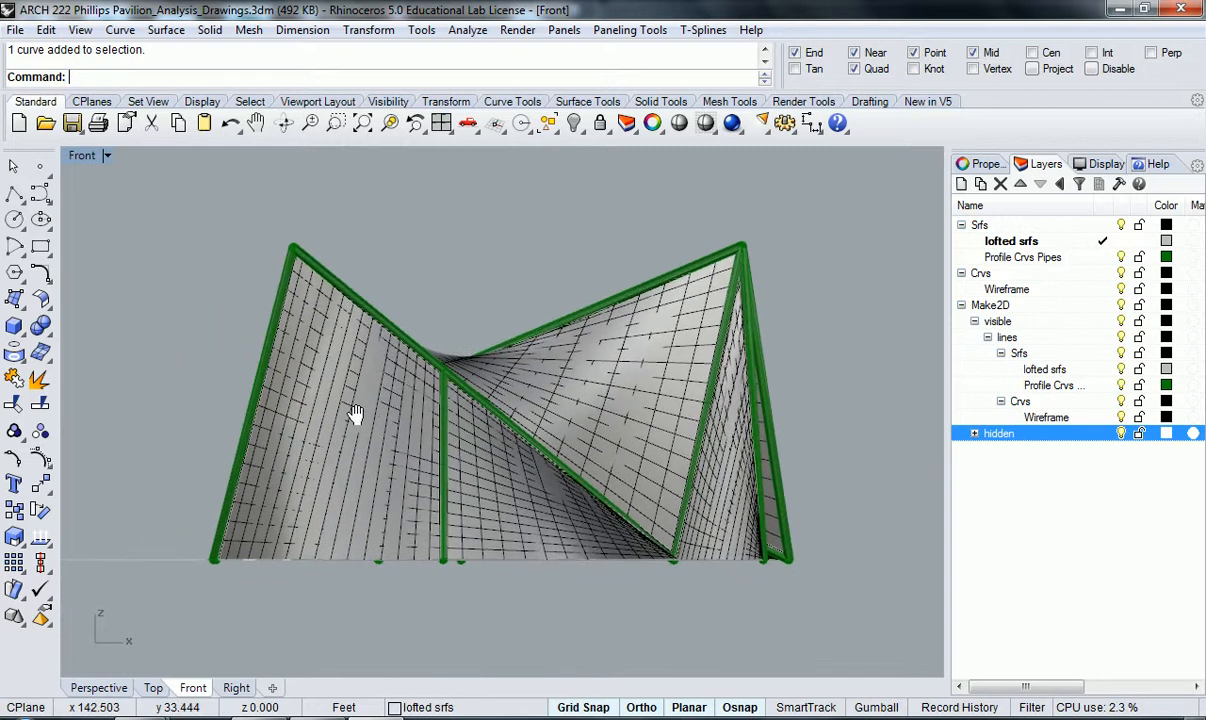
Select the whole 3D pavilion and generate its front elevation with Make2D from the Front view, using Current View, hidden lines and maintained source layers
{"action": "double_click", "coordinate": [72, 153]}
{"action": "left_click_drag", "start_coordinate": [458, 340], "coordinate": [250, 215]}
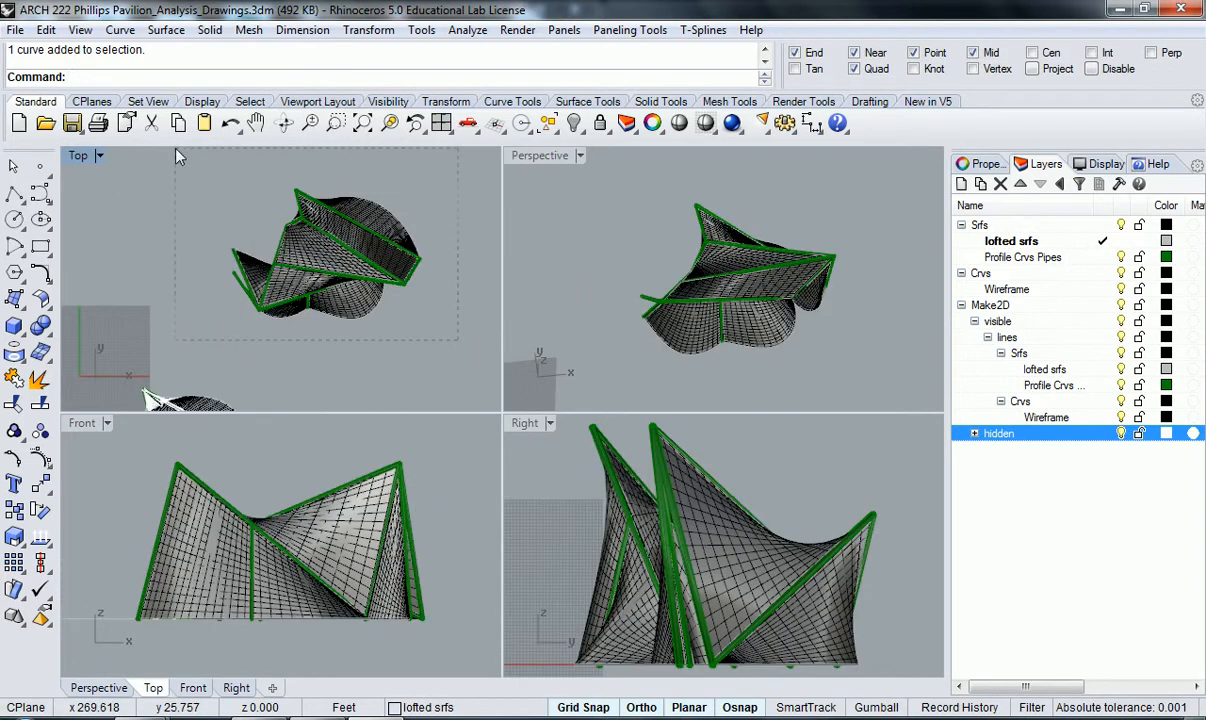
{"action": "left_click_drag", "start_coordinate": [178, 157], "coordinate": [176, 155]}
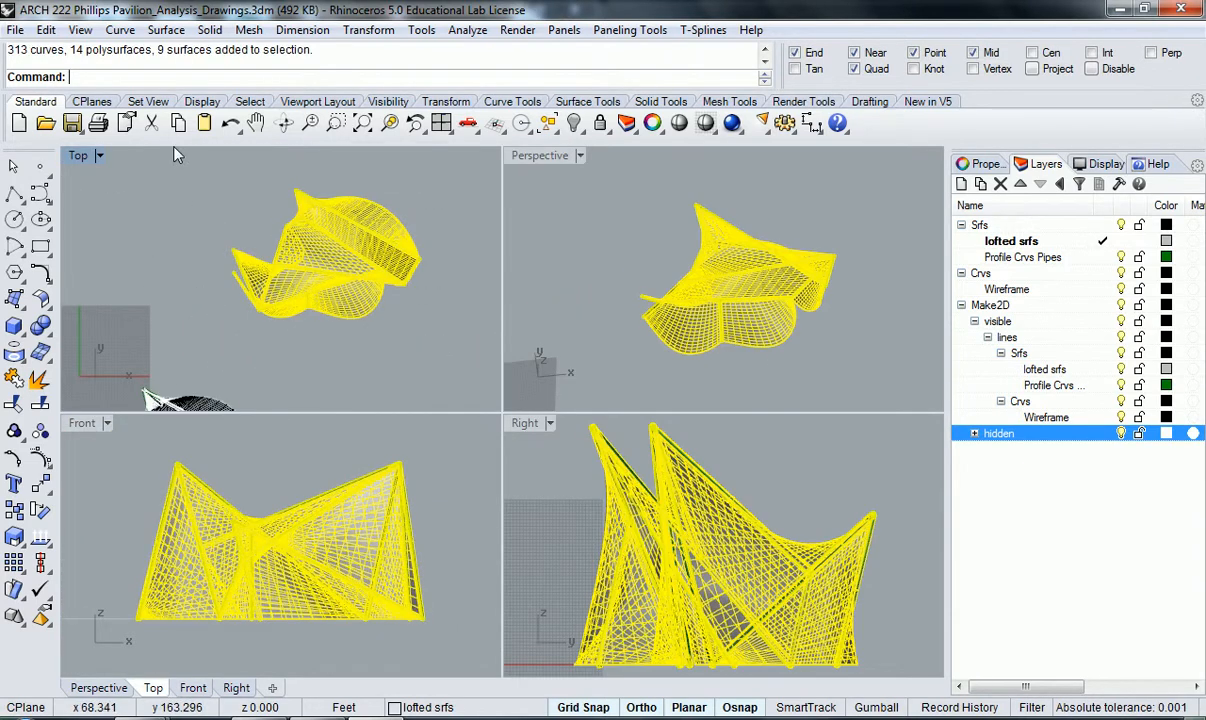
{"action": "left_click", "coordinate": [85, 426]}
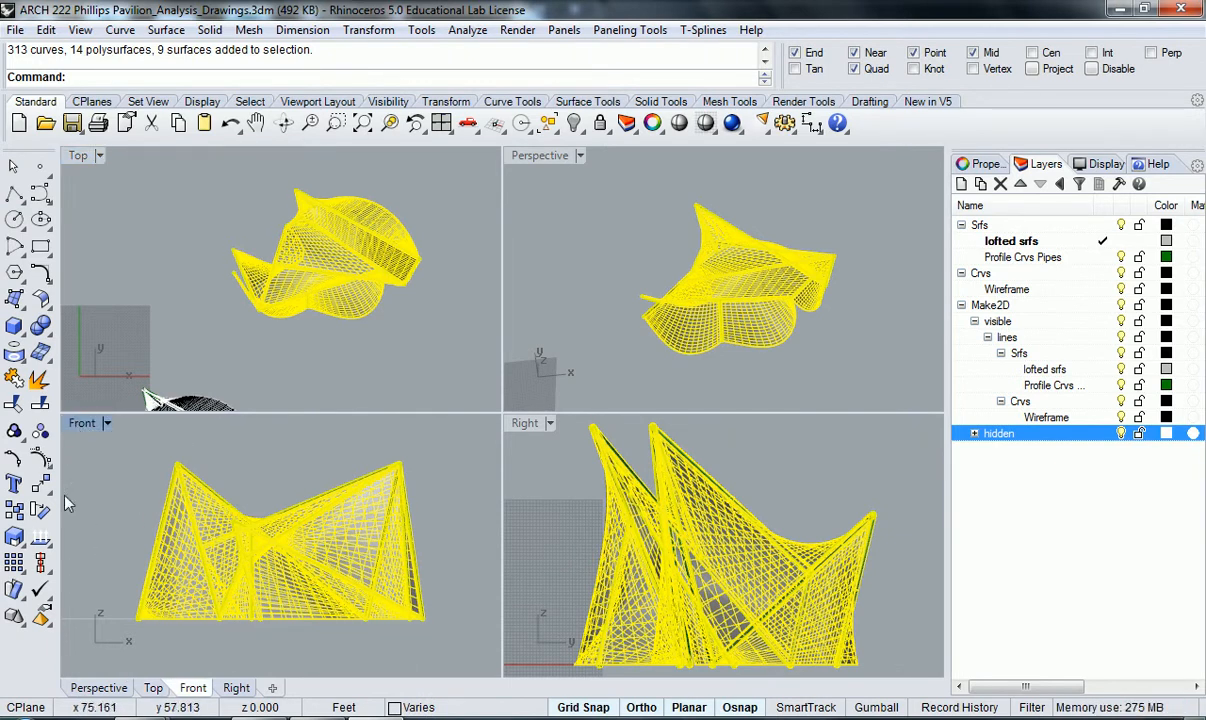
{"action": "type", "text": "Make2D"}
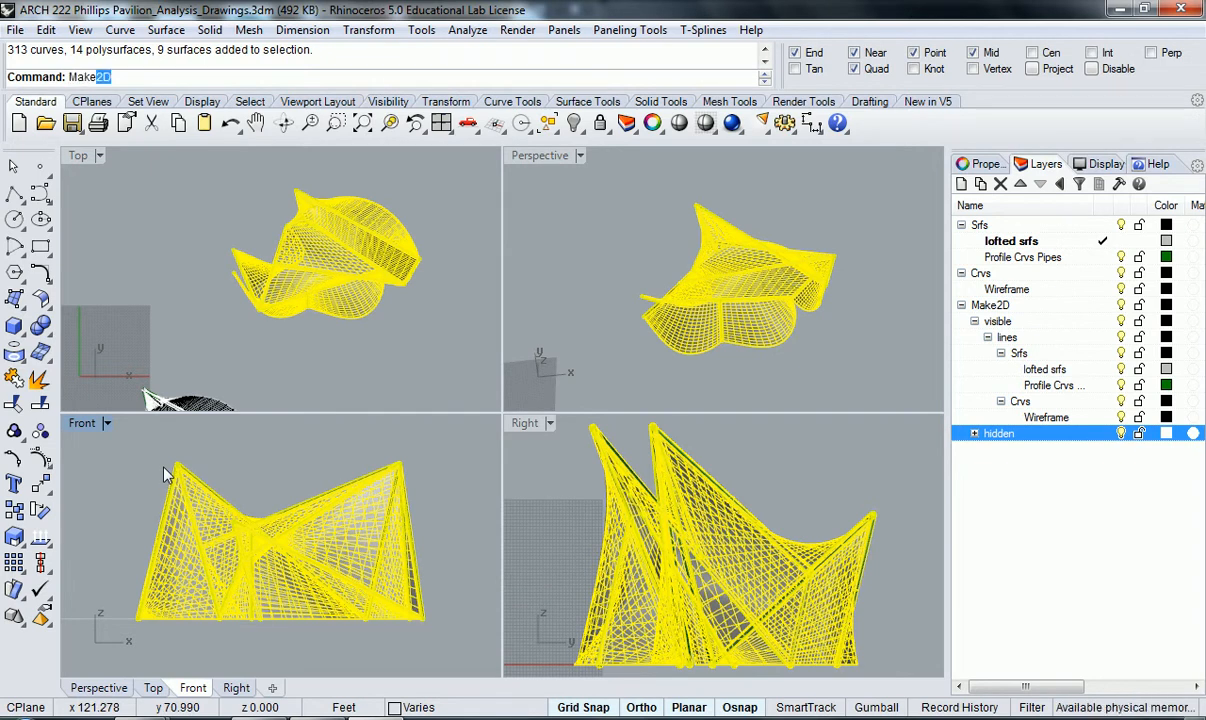
{"action": "key", "text": "Return"}
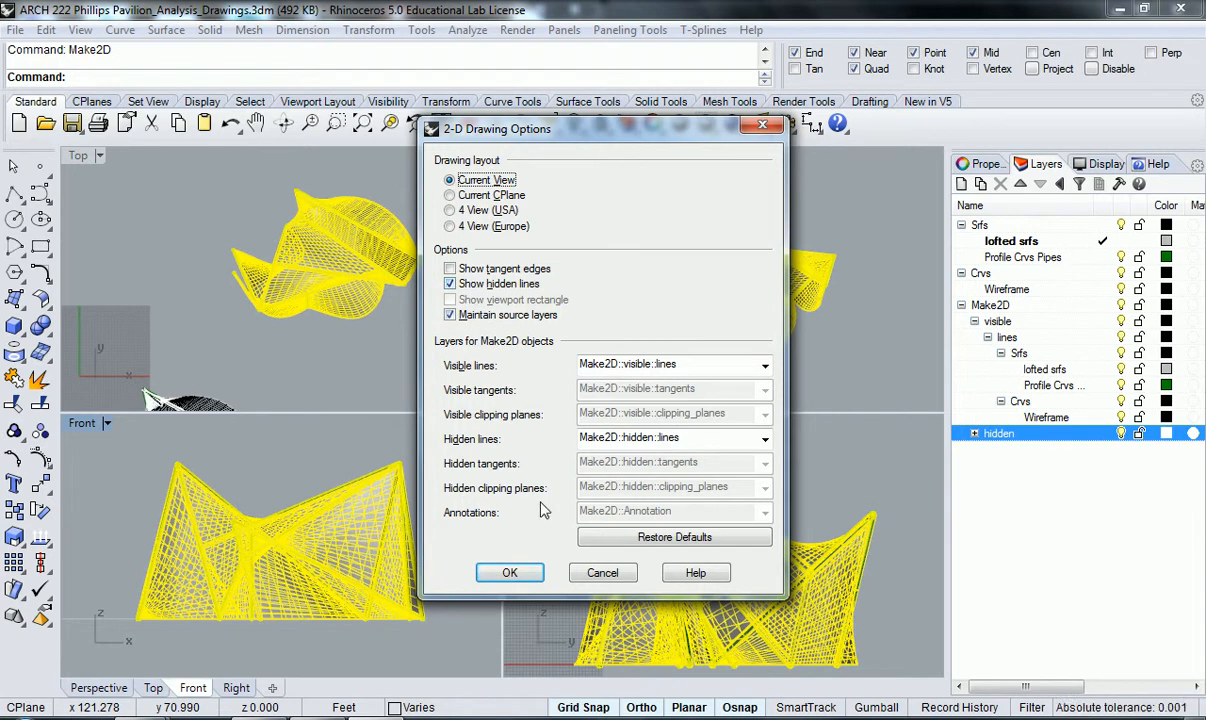
{"action": "left_click", "coordinate": [510, 572]}
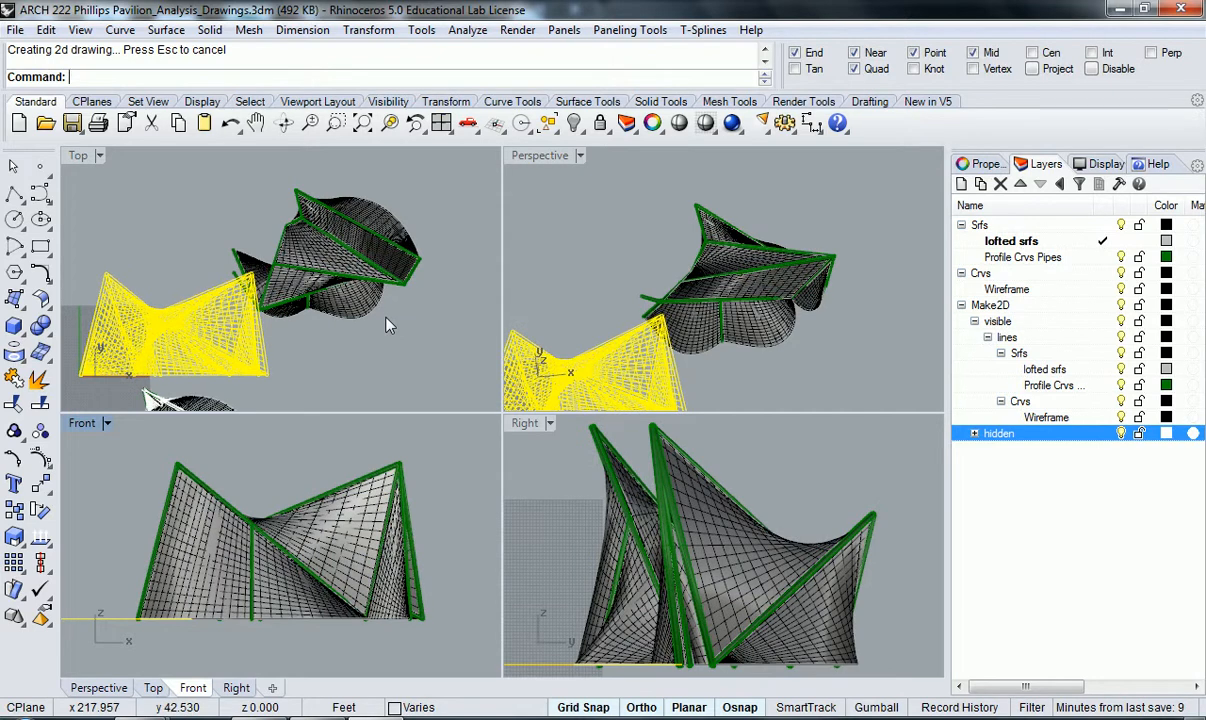
Maximize the Top view and examine the new front elevation linework alongside the plan drawing
{"action": "double_click", "coordinate": [75, 157]}
{"action": "scroll", "coordinate": [358, 390], "scroll_direction": "down", "scroll_amount": 8}
{"action": "right_click_drag", "start_coordinate": [360, 404], "coordinate": [532, 338]}
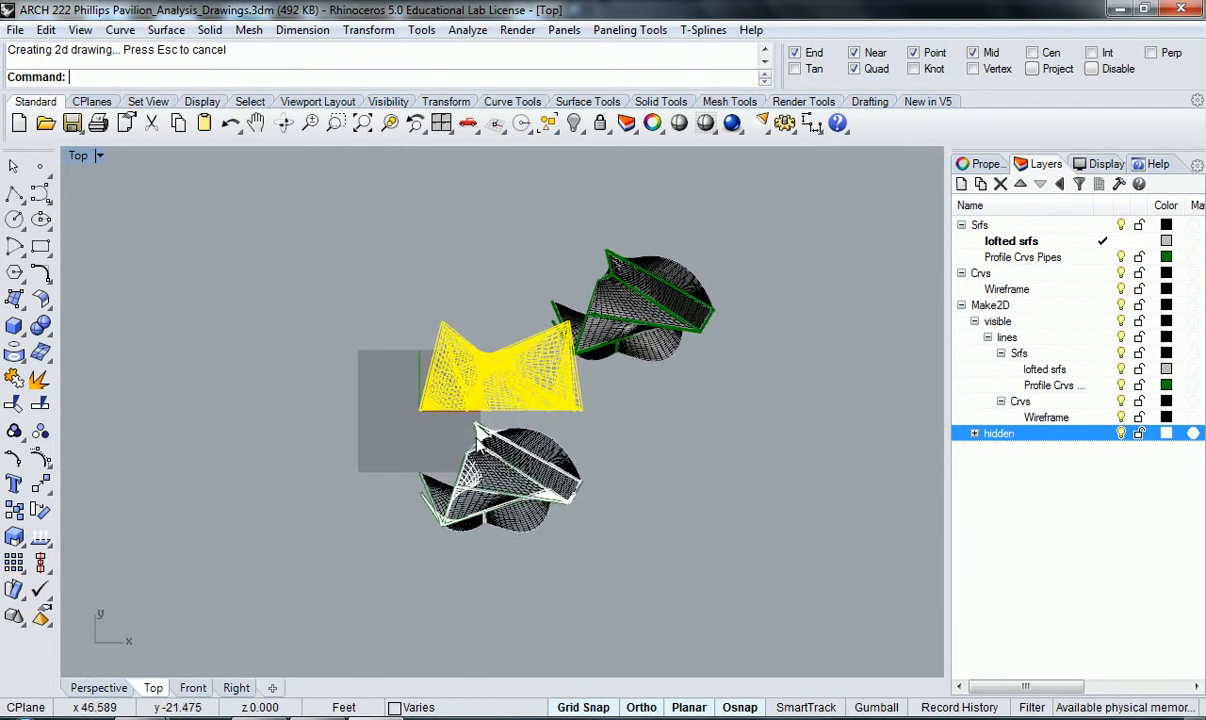
{"action": "scroll", "coordinate": [450, 418], "scroll_direction": "up", "scroll_amount": 5}
{"action": "scroll", "coordinate": [441, 326], "scroll_direction": "up", "scroll_amount": 4}
{"action": "mouse_move", "coordinate": [569, 352]}
{"action": "right_mouse_down"}
{"action": "mouse_move", "coordinate": [495, 382]}
{"action": "mouse_move", "coordinate": [550, 411]}
{"action": "mouse_move", "coordinate": [525, 304]}
{"action": "mouse_move", "coordinate": [520, 324]}
{"action": "right_mouse_up"}
{"action": "scroll", "coordinate": [493, 383], "scroll_direction": "down", "scroll_amount": 12}
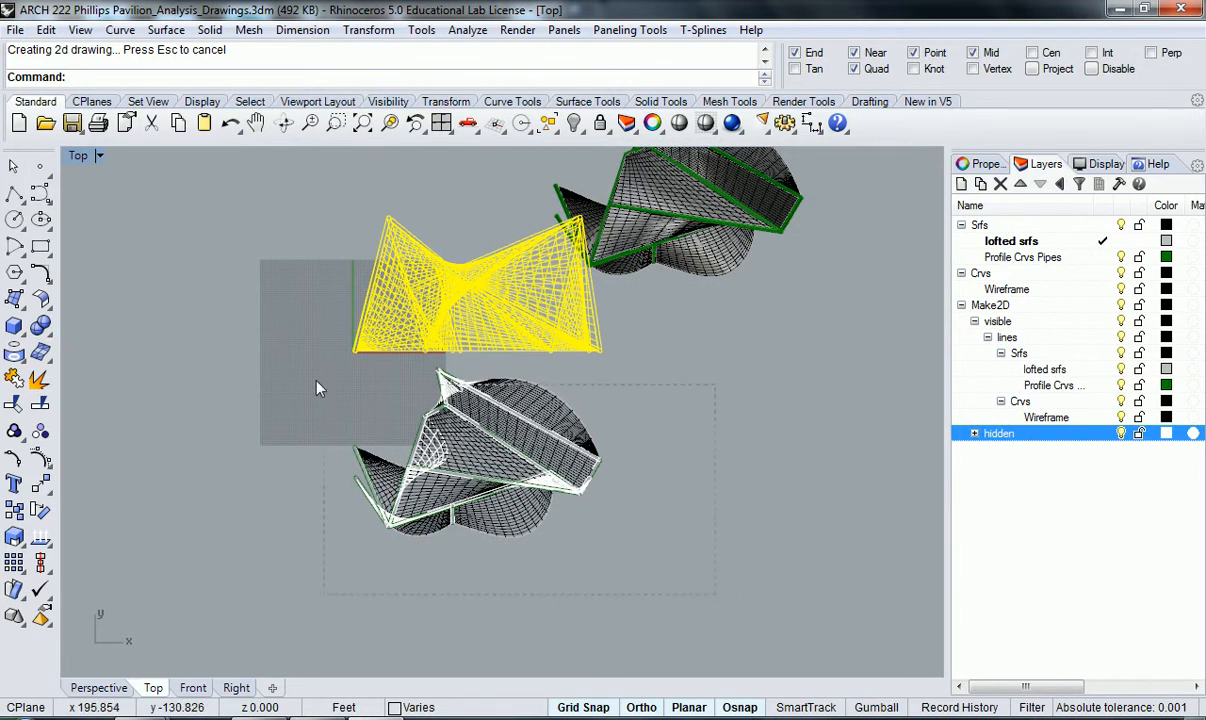
Add the plan linework to the selected front elevation, move both drawings 100' straight down from the origin area, and deselect them
{"action": "left_click_drag", "start_coordinate": [264, 361], "coordinate": [253, 366]}
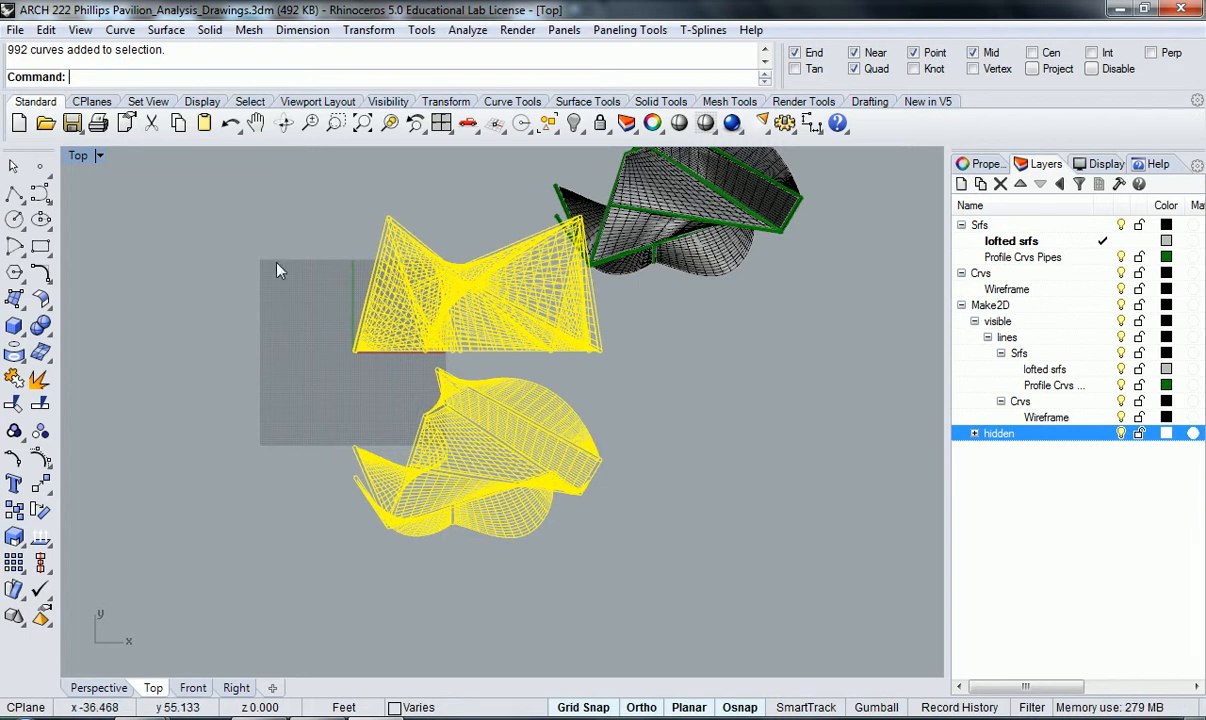
{"action": "right_click_drag", "start_coordinate": [283, 479], "coordinate": [330, 432]}
{"action": "type", "text": "m"}
{"action": "key", "text": "Return"}
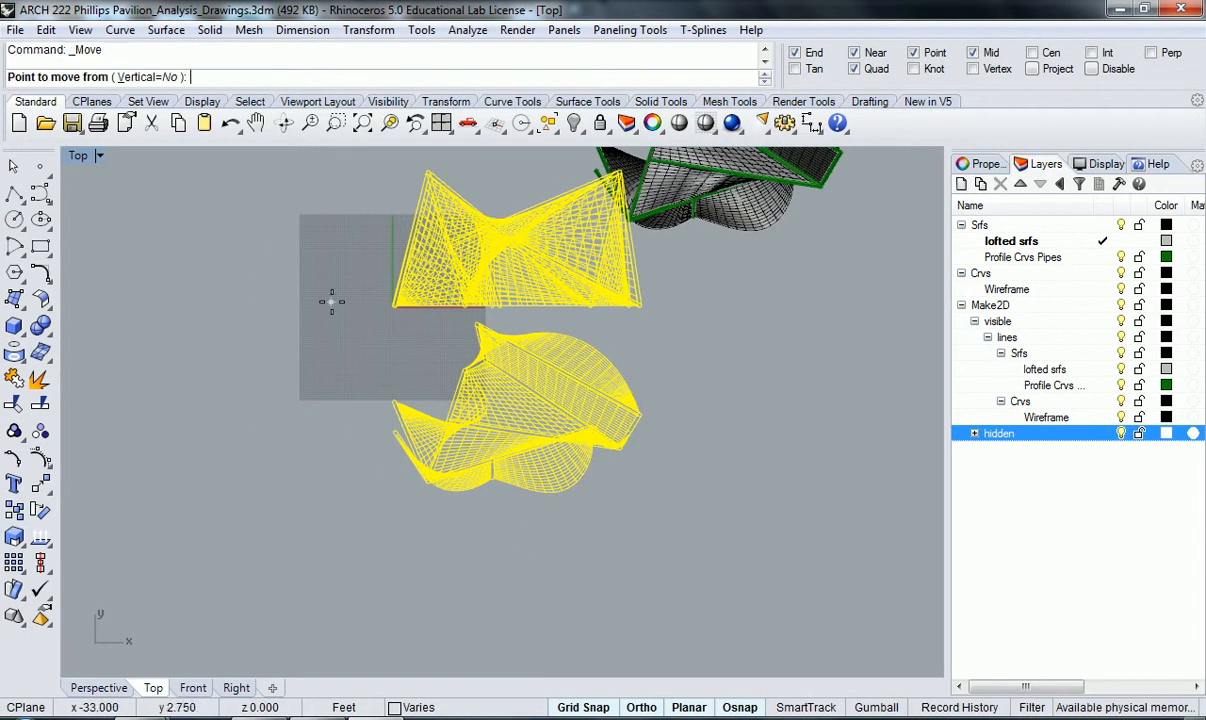
{"action": "left_click", "coordinate": [331, 302]}
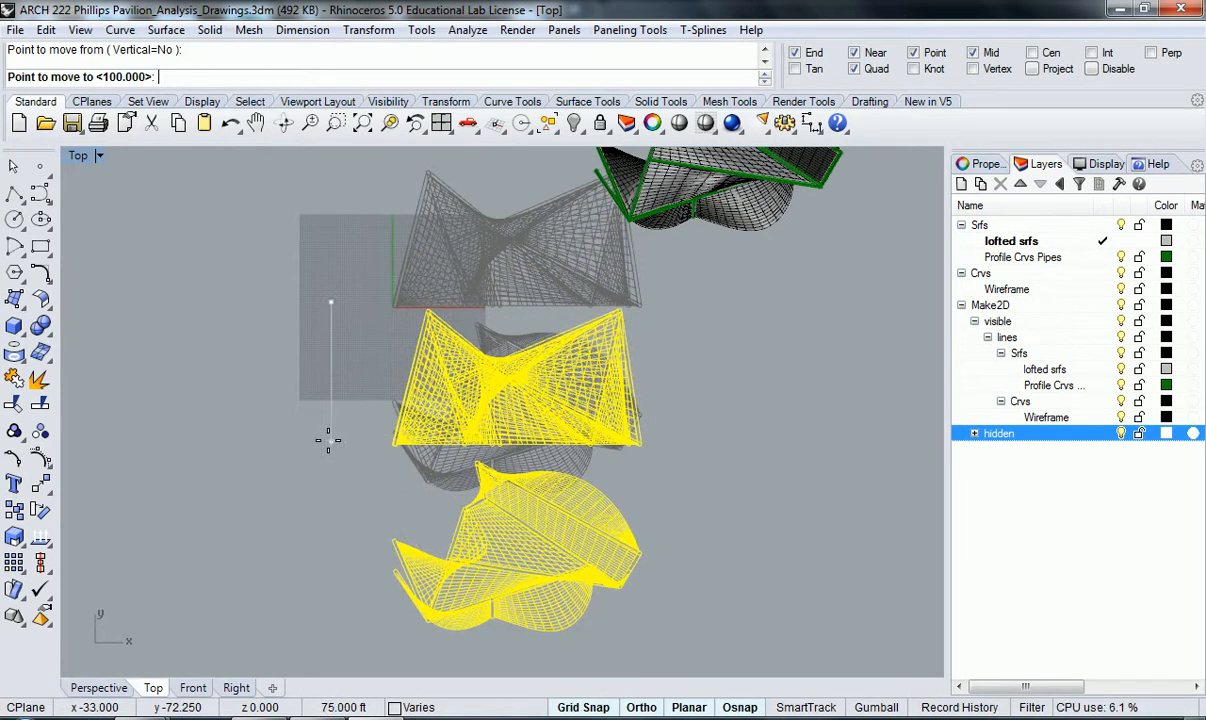
{"action": "type", "text": "100'"}
{"action": "key", "text": "Return"}
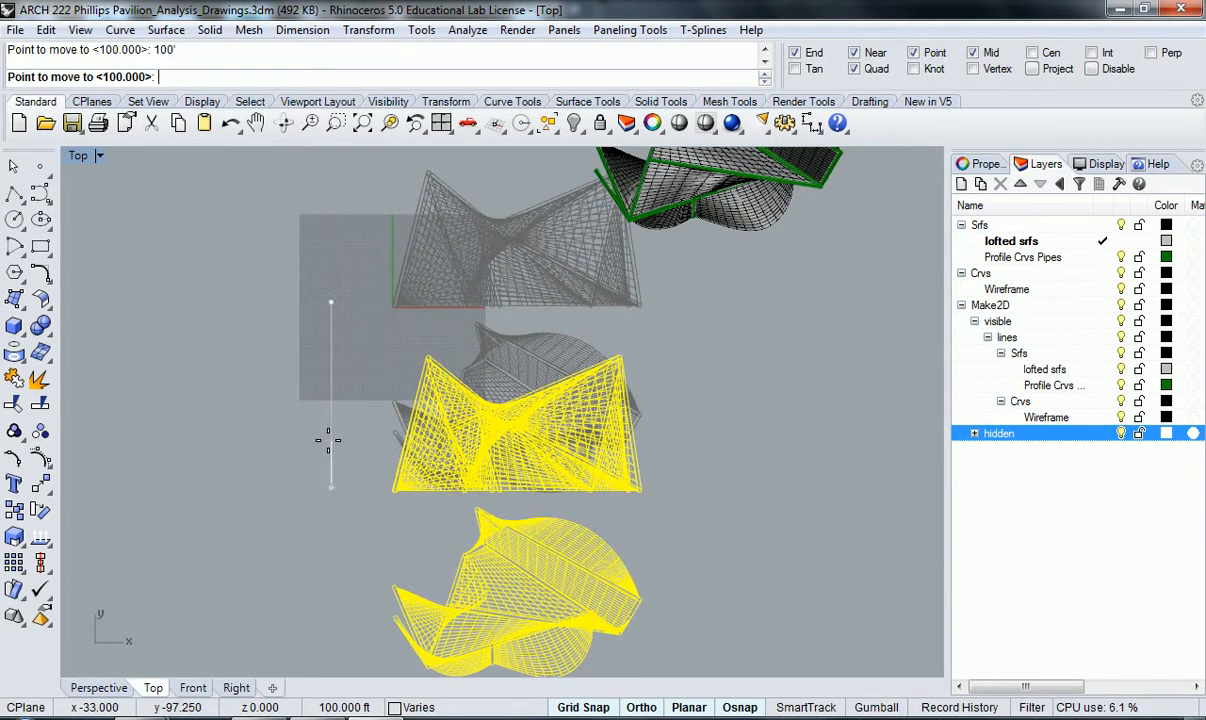
{"action": "left_click", "coordinate": [328, 447]}
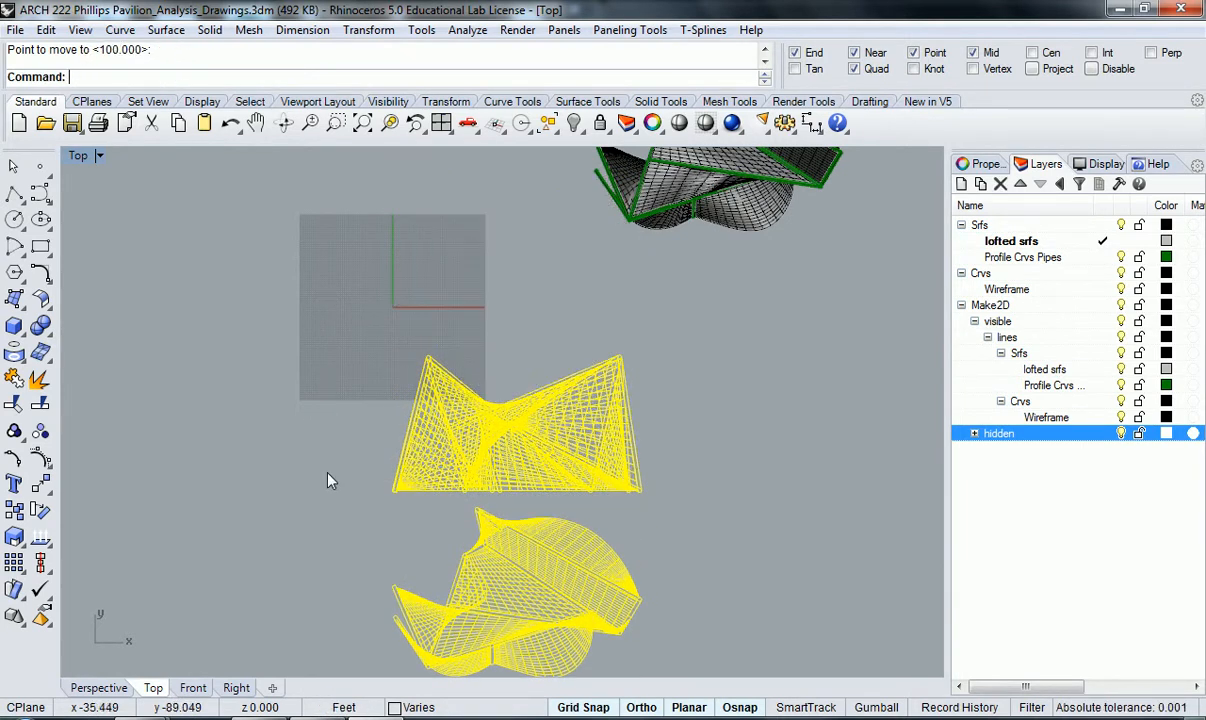
{"action": "left_click", "coordinate": [344, 511]}
Inspect the front elevation linework with the Make2D hidden sublayer turned off and back on
{"action": "scroll", "coordinate": [481, 391], "scroll_direction": "up", "scroll_amount": 8}
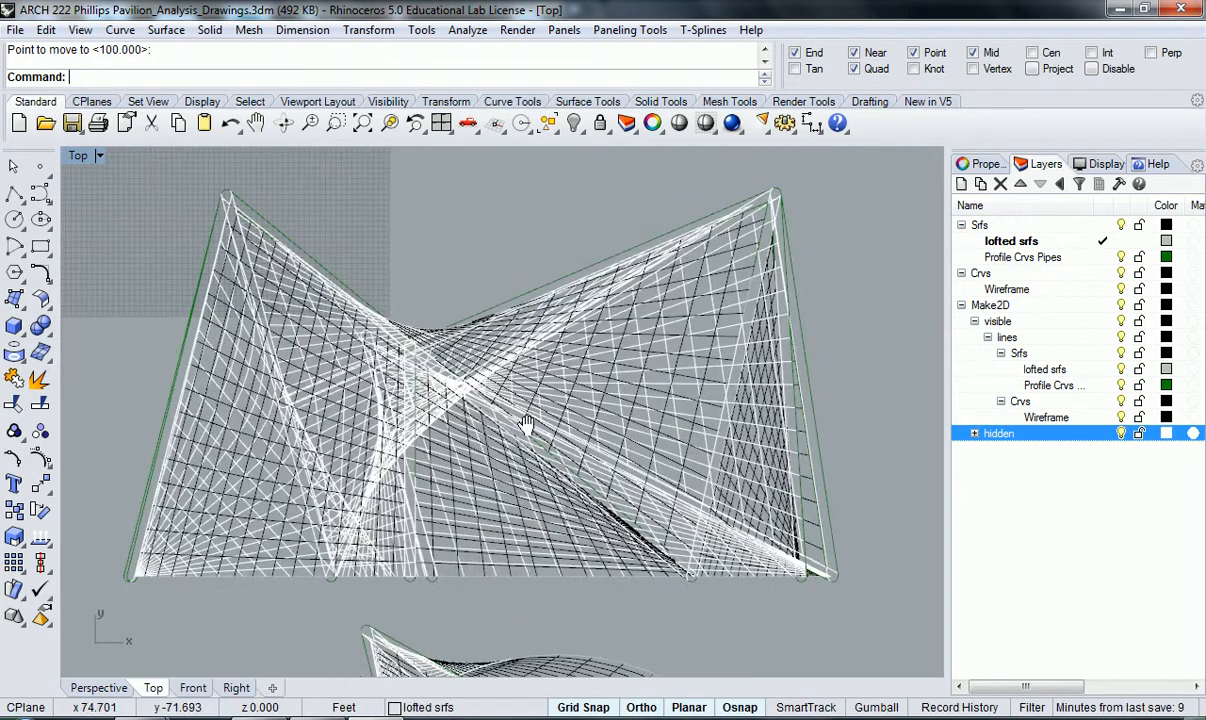
{"action": "scroll", "coordinate": [483, 390], "scroll_direction": "up", "scroll_amount": 2}
{"action": "right_click_drag", "start_coordinate": [355, 411], "coordinate": [429, 417]}
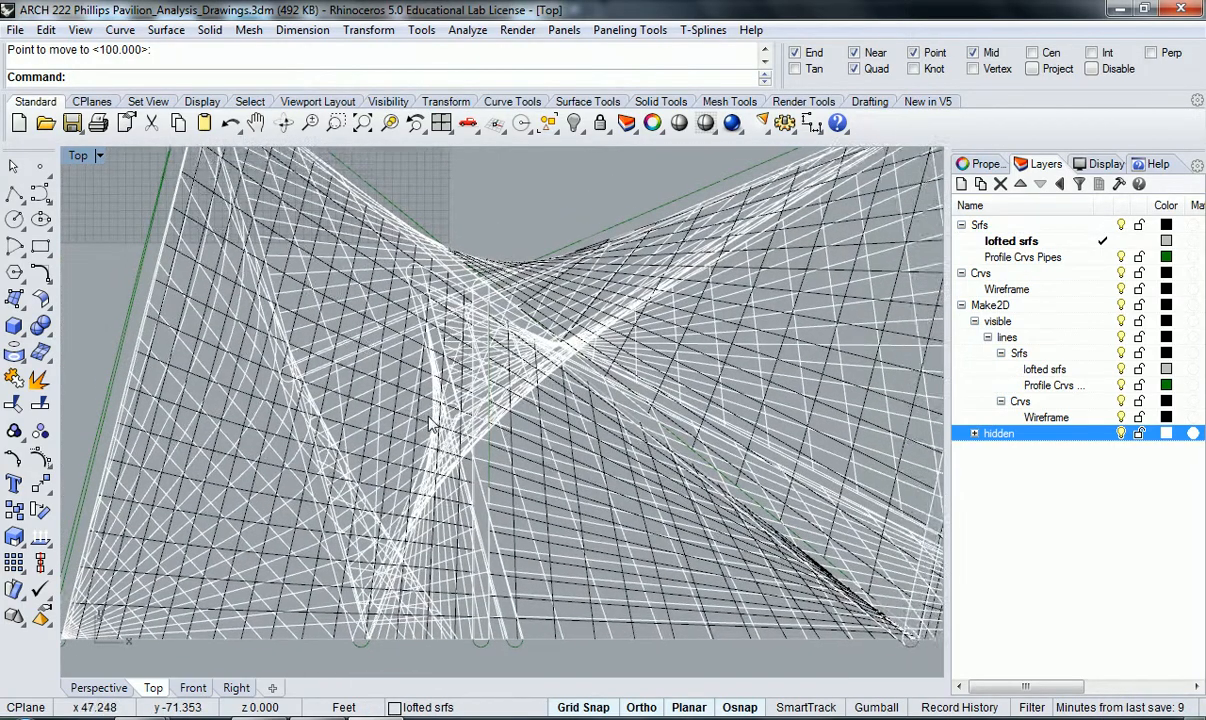
{"action": "scroll", "coordinate": [429, 417], "scroll_direction": "down", "scroll_amount": 4}
{"action": "left_click", "coordinate": [1121, 434]}
{"action": "mouse_move", "coordinate": [695, 431]}
{"action": "right_mouse_down"}
{"action": "mouse_move", "coordinate": [658, 440]}
{"action": "mouse_move", "coordinate": [684, 423]}
{"action": "right_mouse_up"}
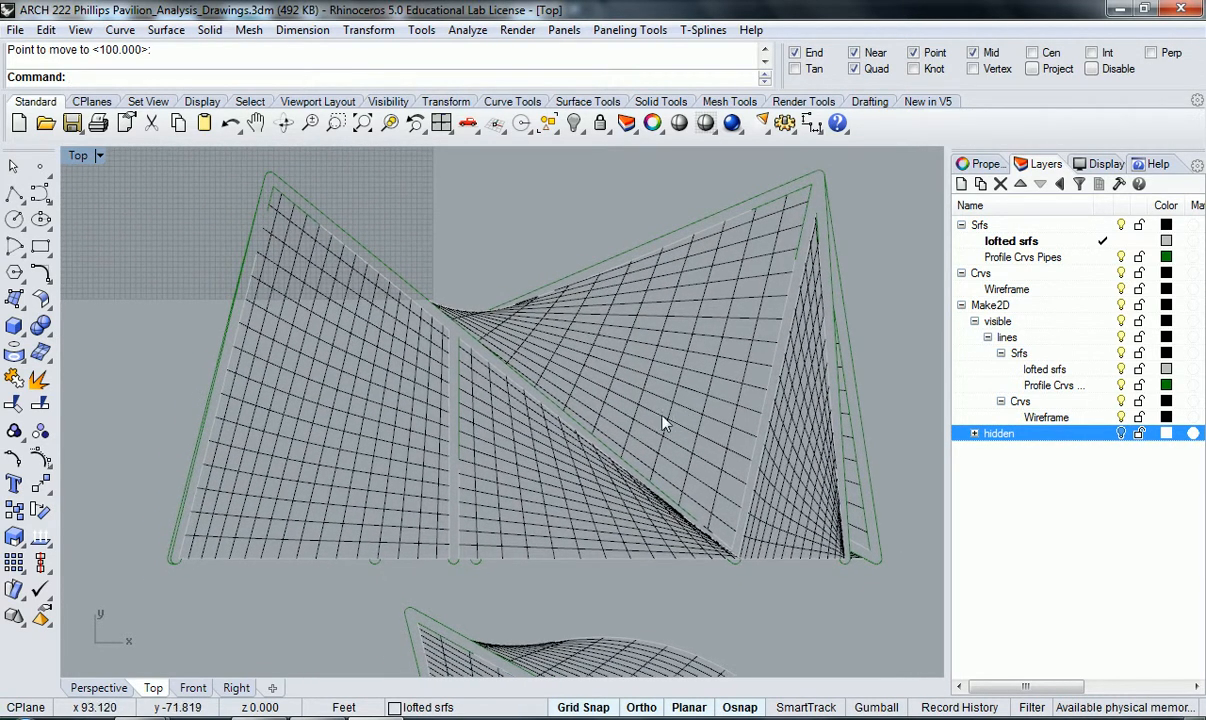
{"action": "left_click", "coordinate": [1122, 435]}
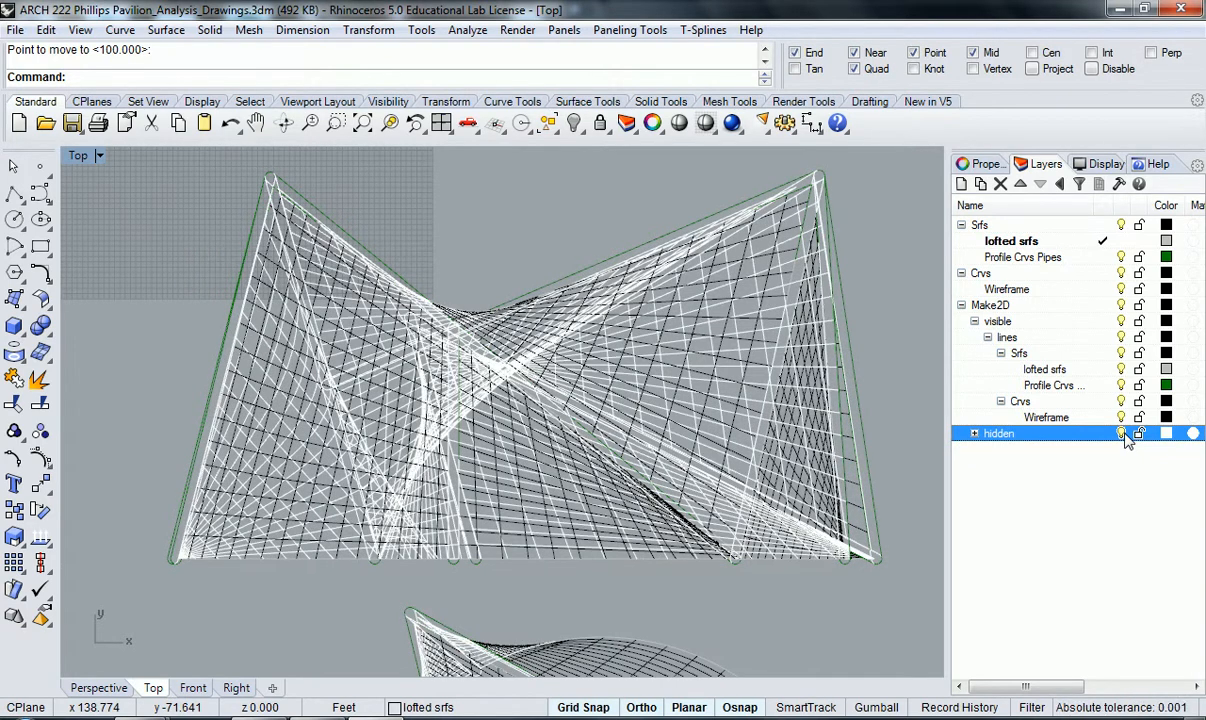
Check the Wireframe sublayer under hidden by toggling its visibility, then collapse the hidden group and turn it off entirely
{"action": "left_click", "coordinate": [974, 434]}
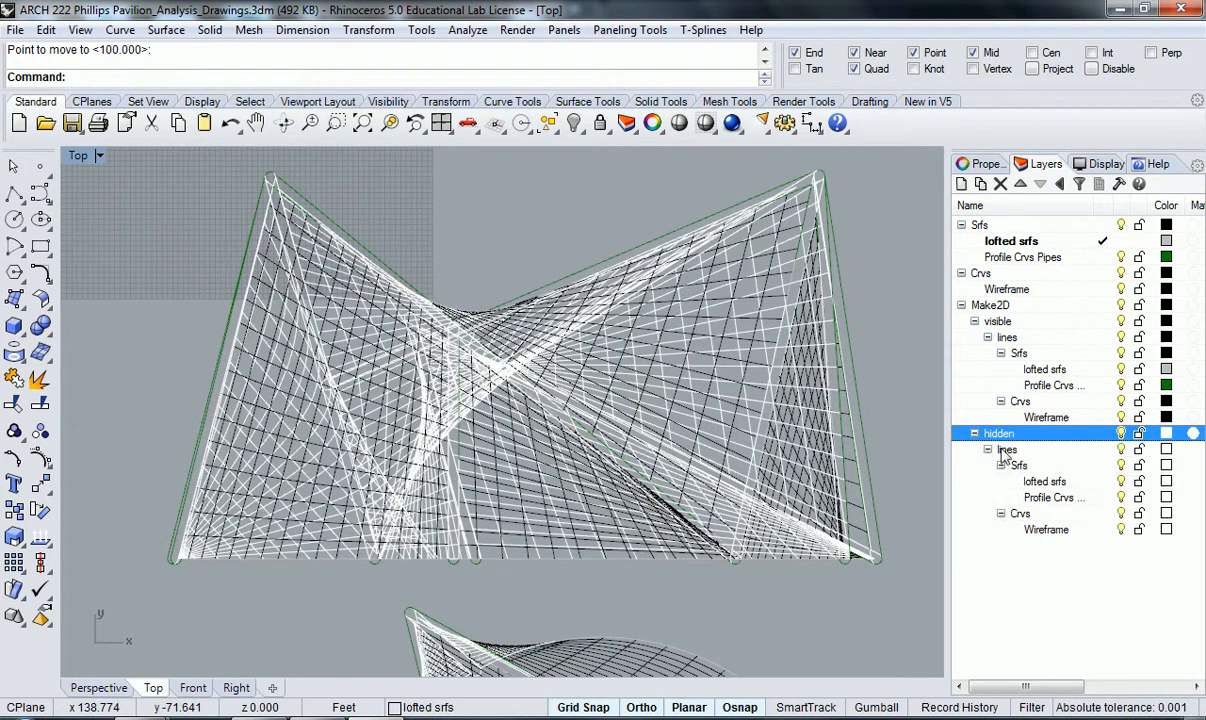
{"action": "left_click", "coordinate": [1121, 531]}
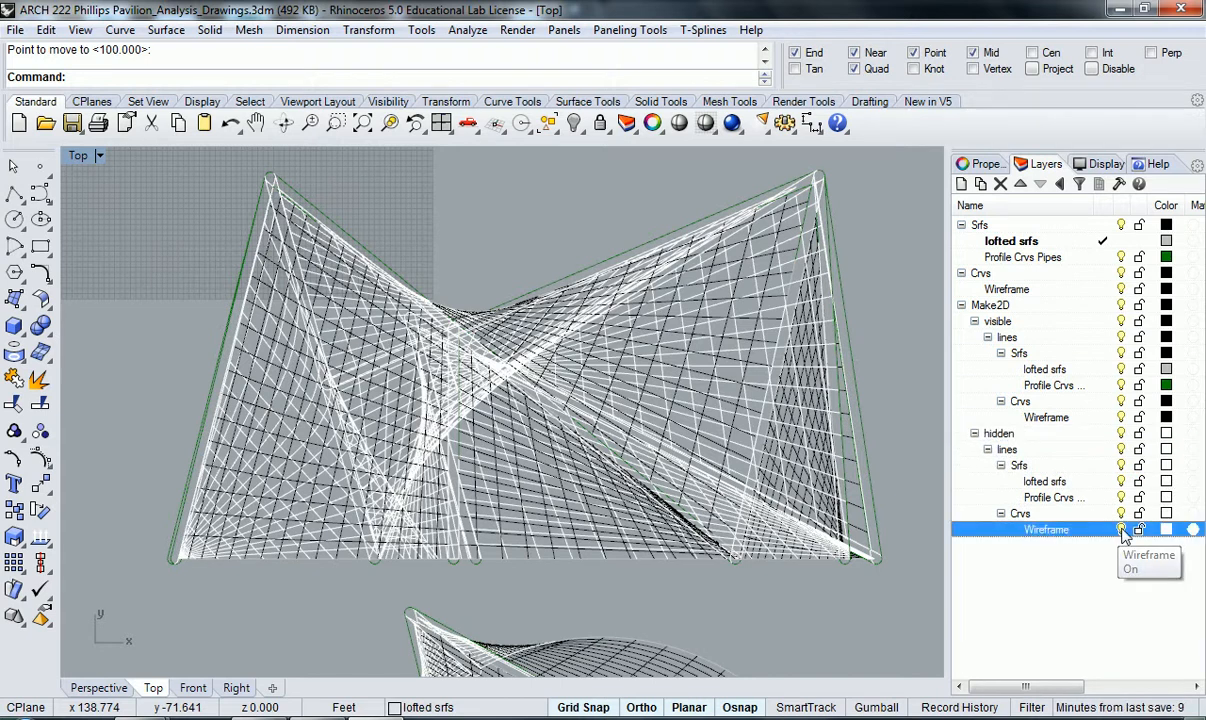
{"action": "left_click", "coordinate": [1121, 531]}
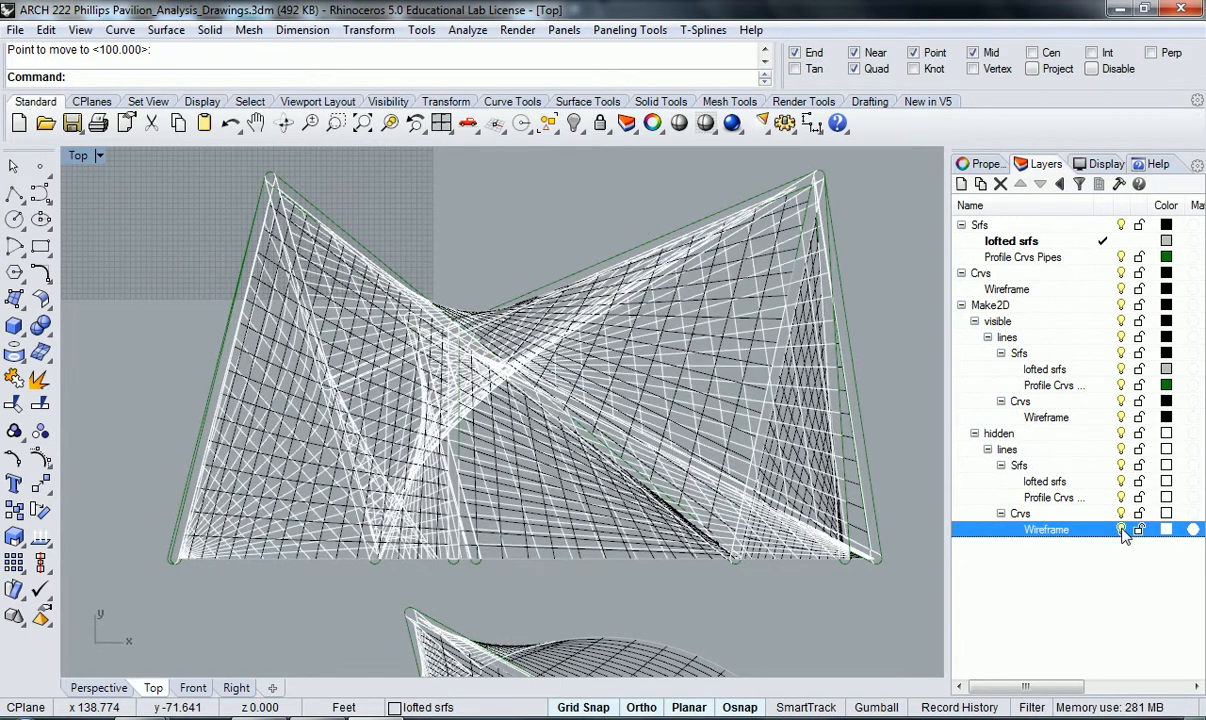
{"action": "left_click", "coordinate": [1121, 531]}
{"action": "left_click", "coordinate": [1121, 531]}
{"action": "left_click", "coordinate": [974, 433]}
{"action": "left_click", "coordinate": [1121, 433]}
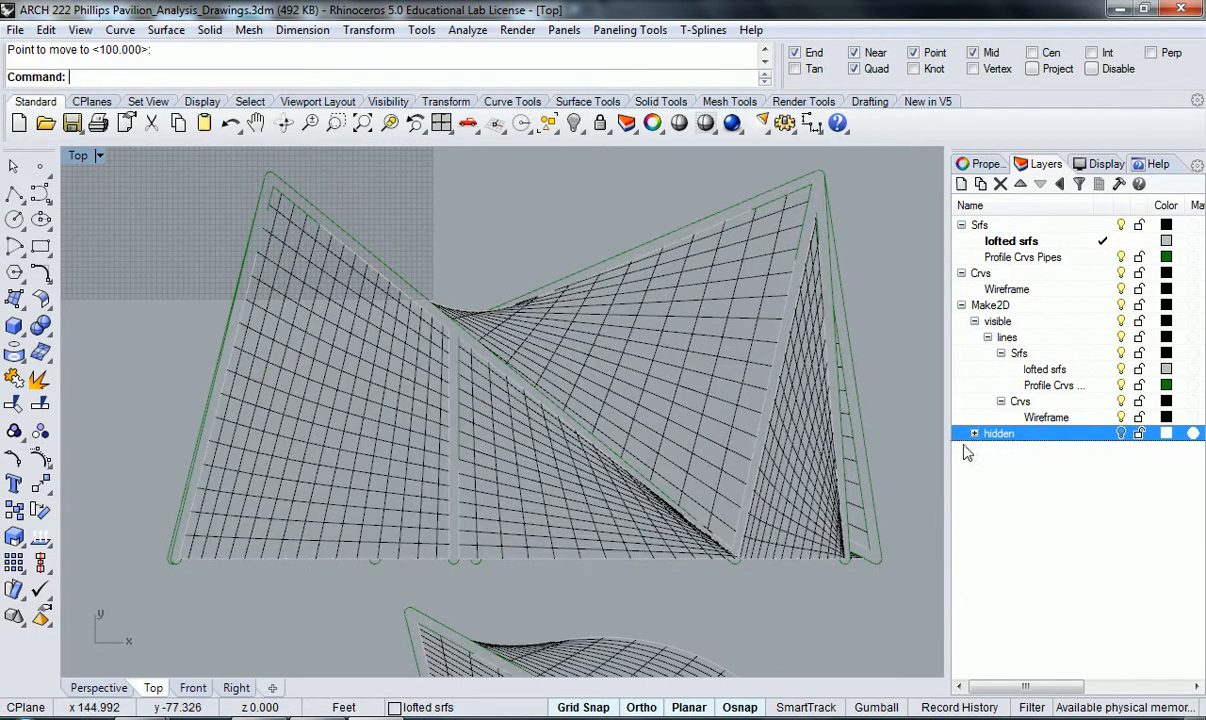
Examine the front elevation and plan drawings showing only their visible linework
{"action": "scroll", "coordinate": [888, 404], "scroll_direction": "down", "scroll_amount": 3}
{"action": "right_click_drag", "start_coordinate": [888, 404], "coordinate": [690, 392]}
{"action": "scroll", "coordinate": [690, 392], "scroll_direction": "down", "scroll_amount": 4}
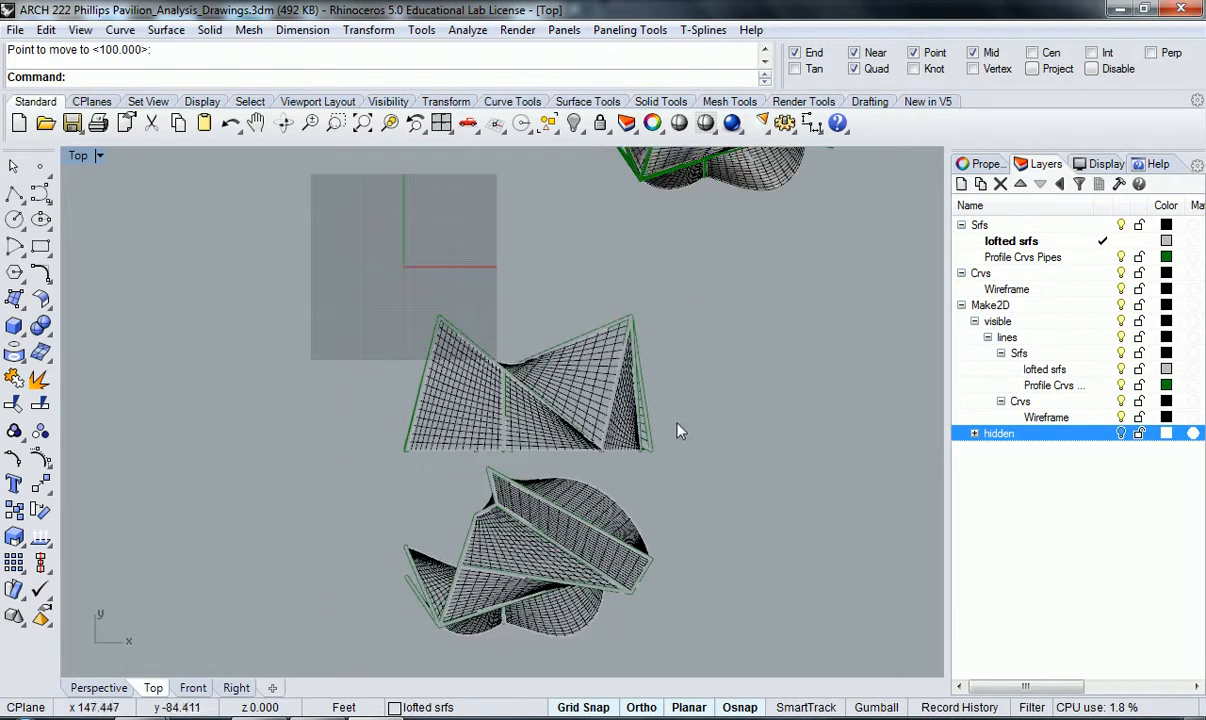
{"action": "scroll", "coordinate": [543, 413], "scroll_direction": "up", "scroll_amount": 4}
{"action": "scroll", "coordinate": [530, 415], "scroll_direction": "down", "scroll_amount": 4}
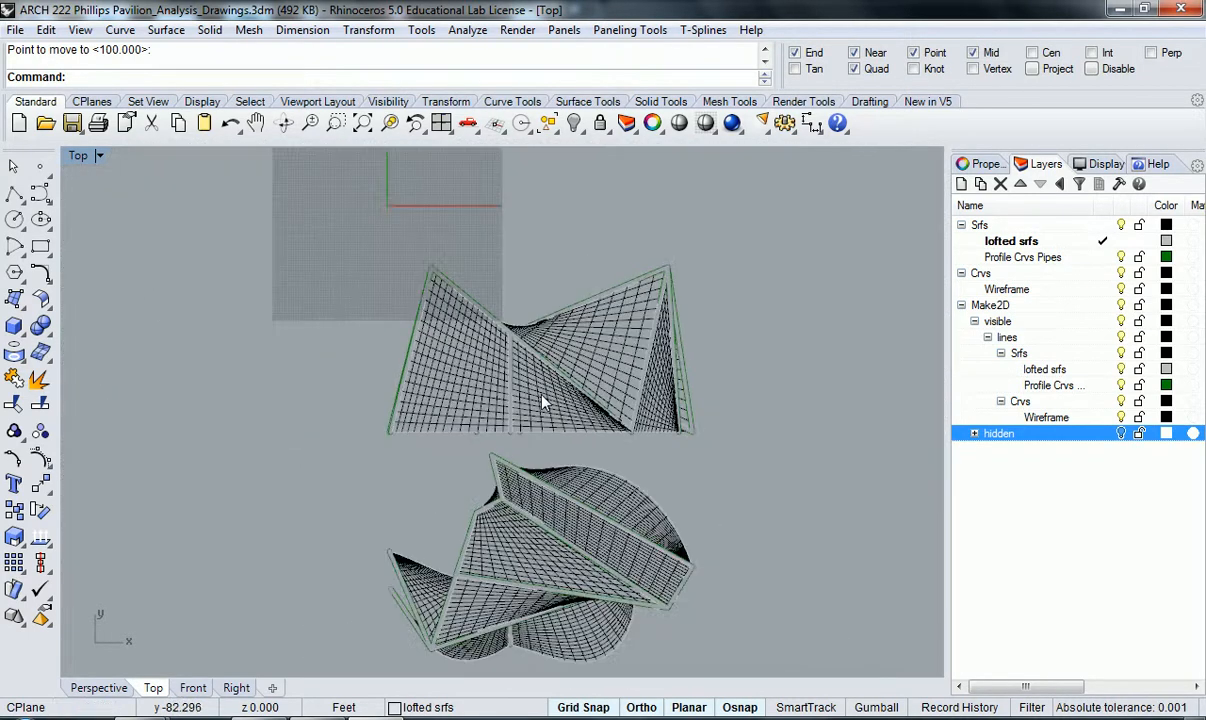
{"action": "scroll", "coordinate": [511, 301], "scroll_direction": "up", "scroll_amount": 5}
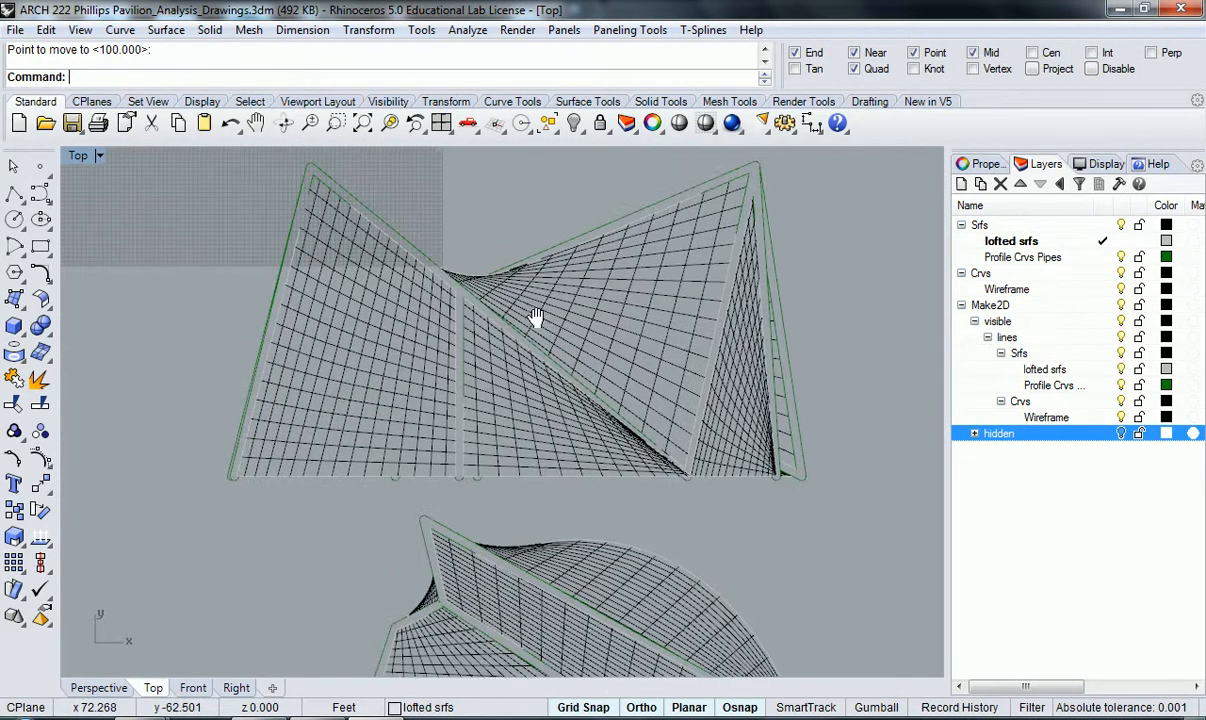
{"action": "scroll", "coordinate": [544, 337], "scroll_direction": "down", "scroll_amount": 5}
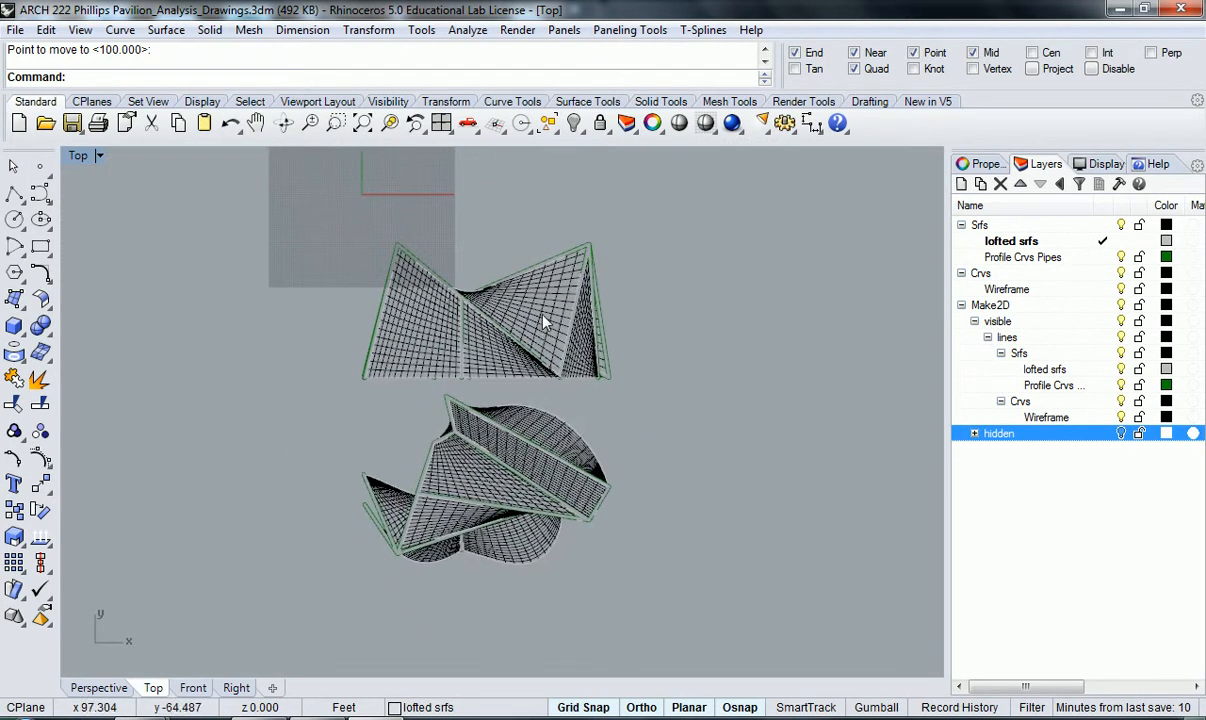
From the four-view layout, select the whole 3D pavilion and Make2D its right elevation using Current View, hidden lines and maintained source layers
{"action": "double_click", "coordinate": [78, 158]}
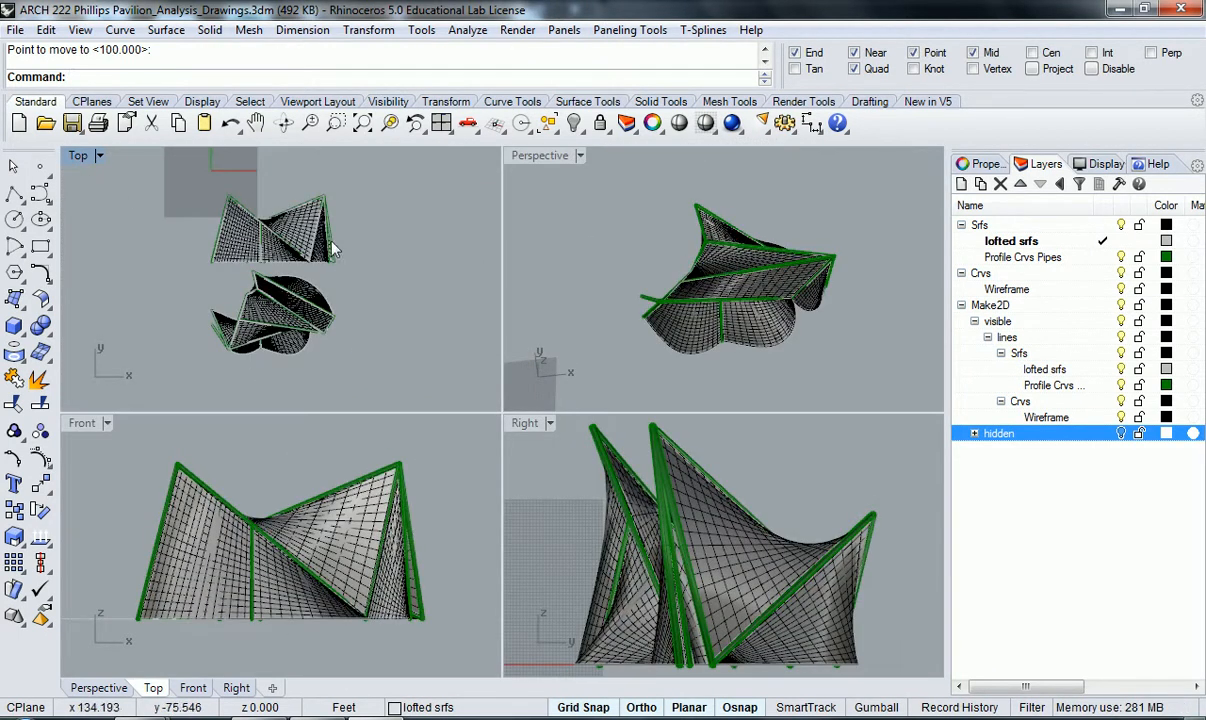
{"action": "right_click_drag", "start_coordinate": [276, 218], "coordinate": [273, 260]}
{"action": "left_click", "coordinate": [535, 290]}
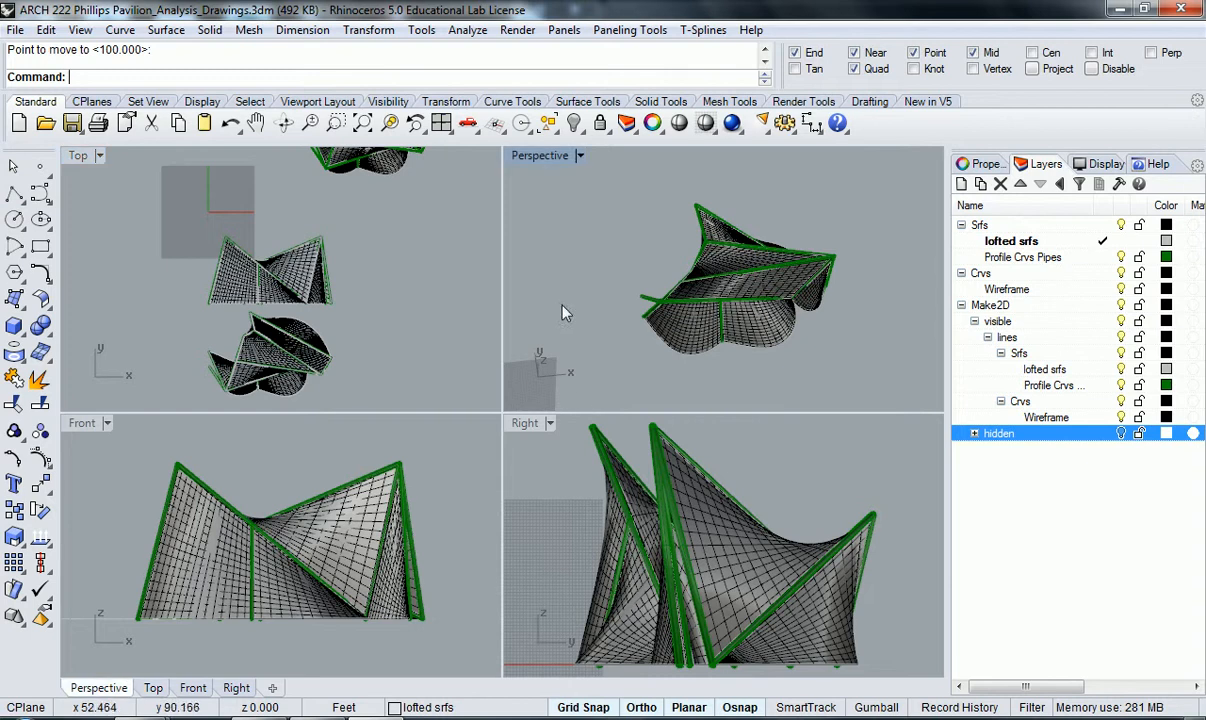
{"action": "scroll", "coordinate": [607, 367], "scroll_direction": "down", "scroll_amount": 3}
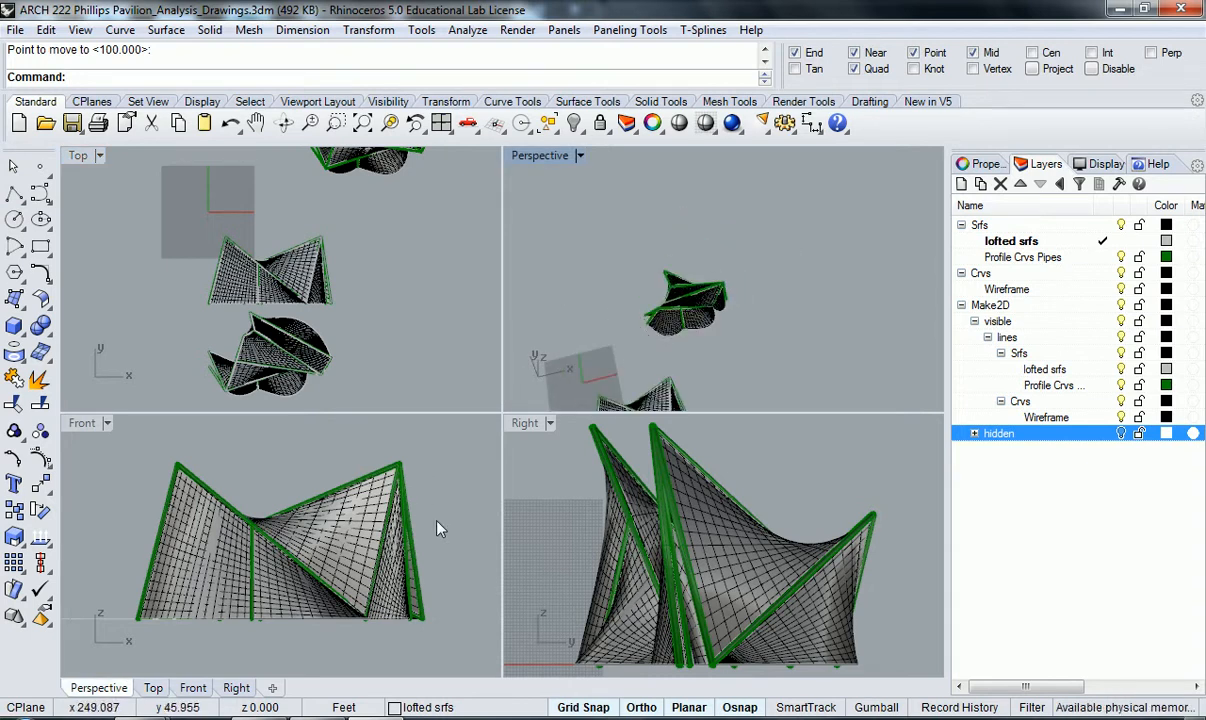
{"action": "right_click_drag", "start_coordinate": [403, 198], "coordinate": [367, 318]}
{"action": "left_click_drag", "start_coordinate": [490, 375], "coordinate": [175, 150]}
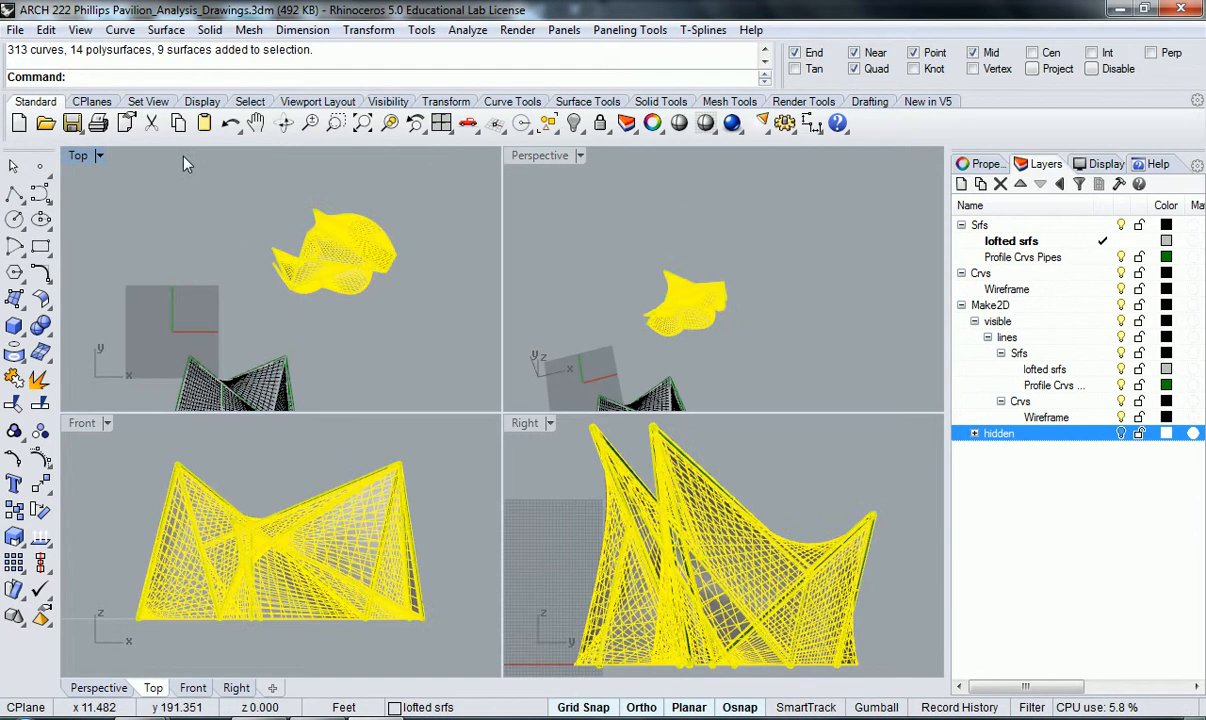
{"action": "left_click", "coordinate": [522, 428]}
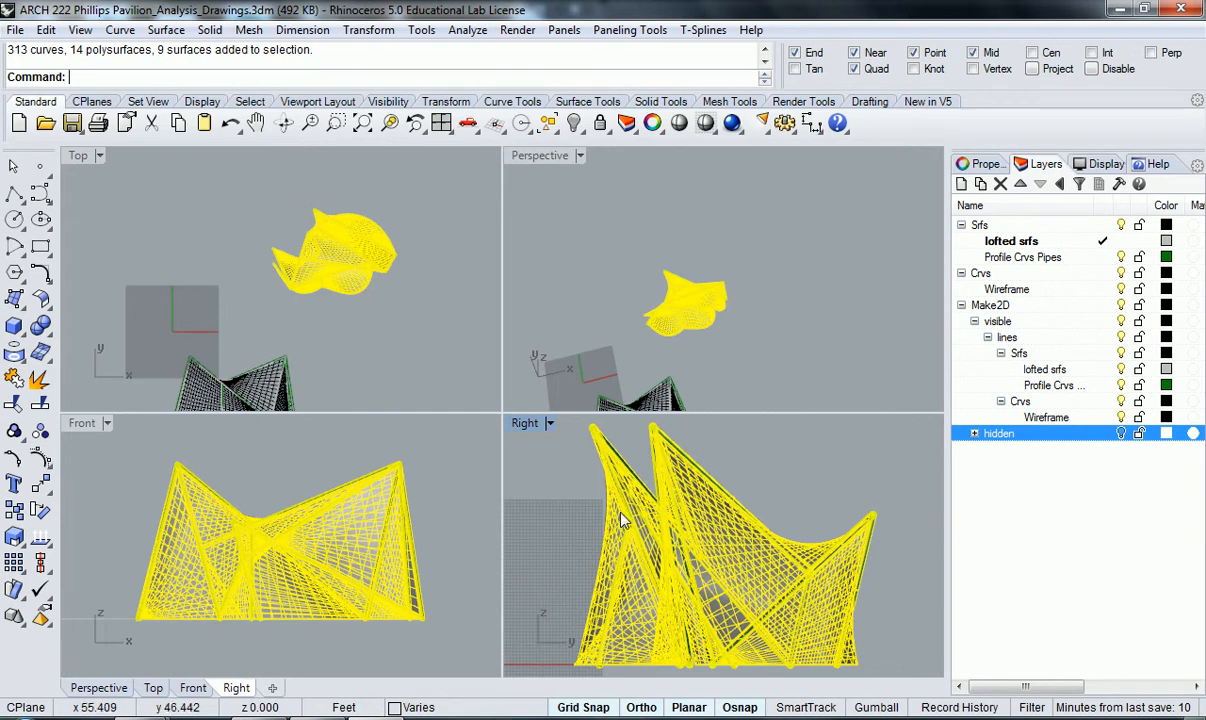
{"action": "type", "text": "Mak"}
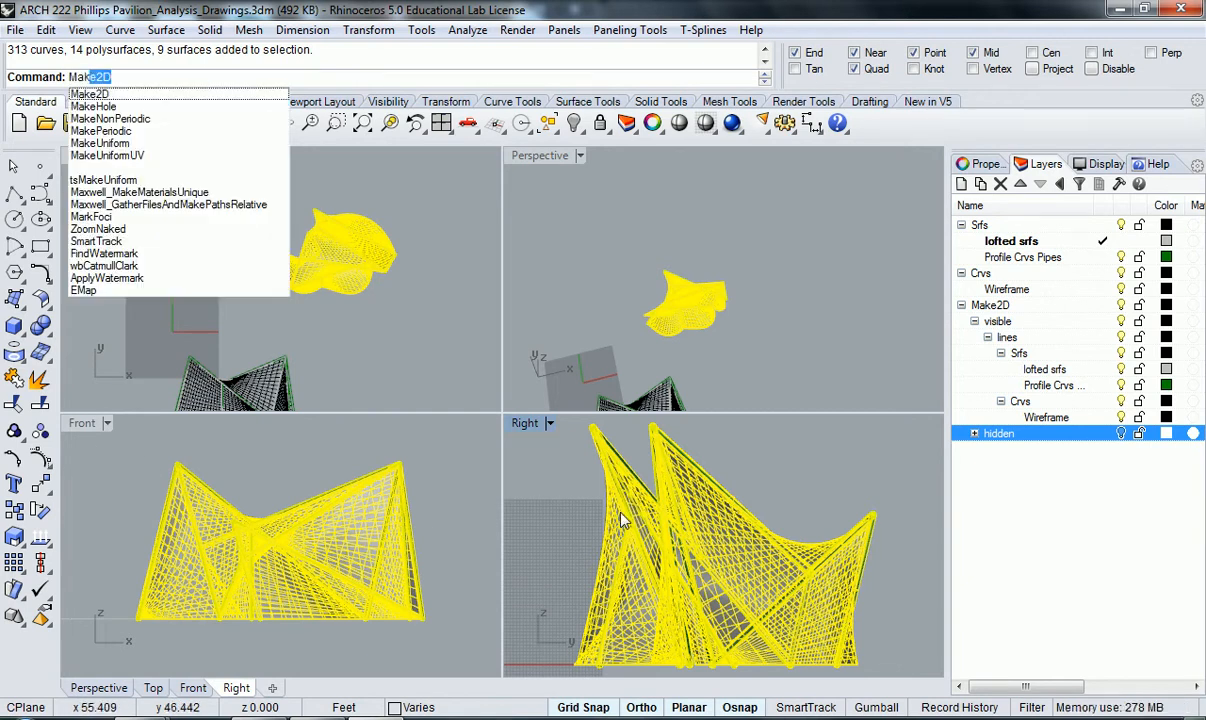
{"action": "type", "text": "e"}
{"action": "key", "text": "Return"}
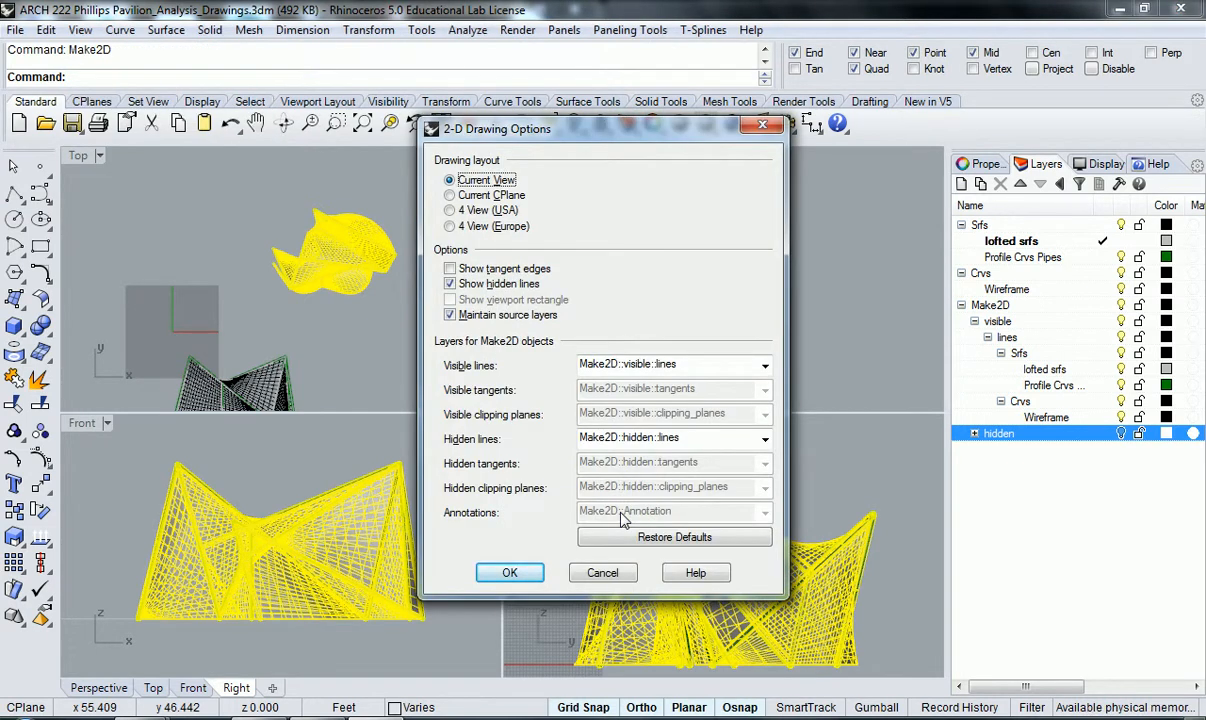
{"action": "key", "text": "Return"}
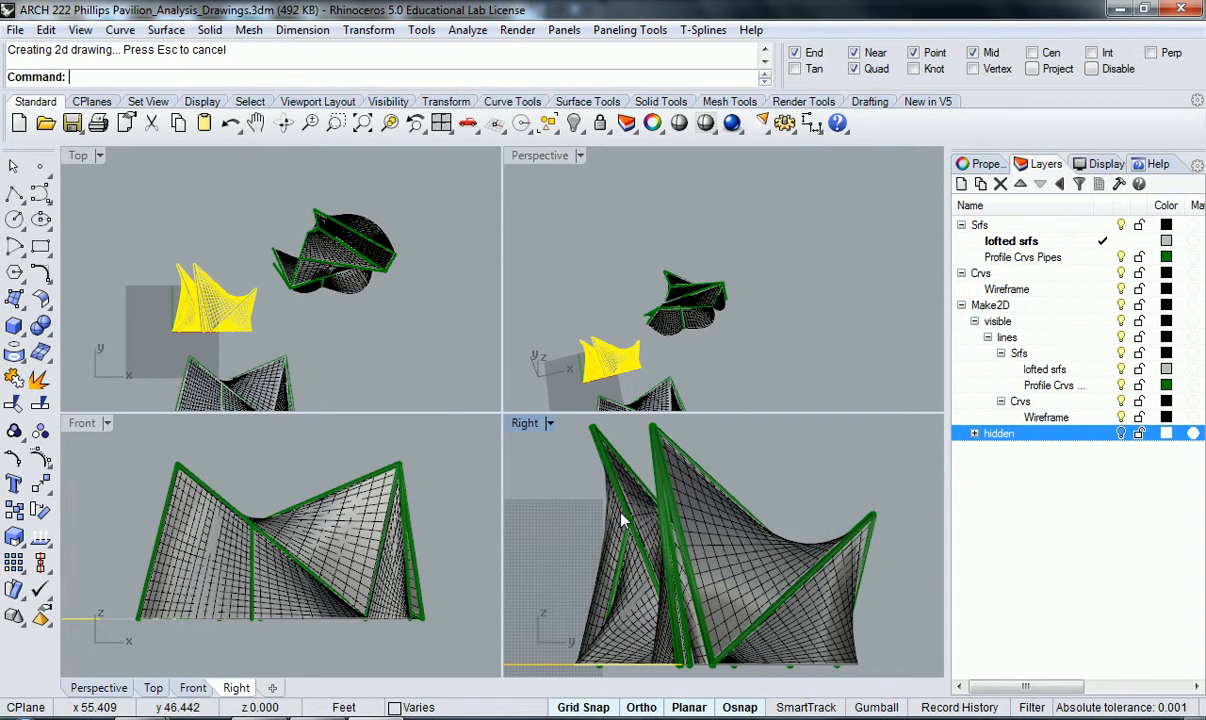
Maximize the Top view, select the three linework drawings, and turn the hidden layer group back on
{"action": "double_click", "coordinate": [76, 156]}
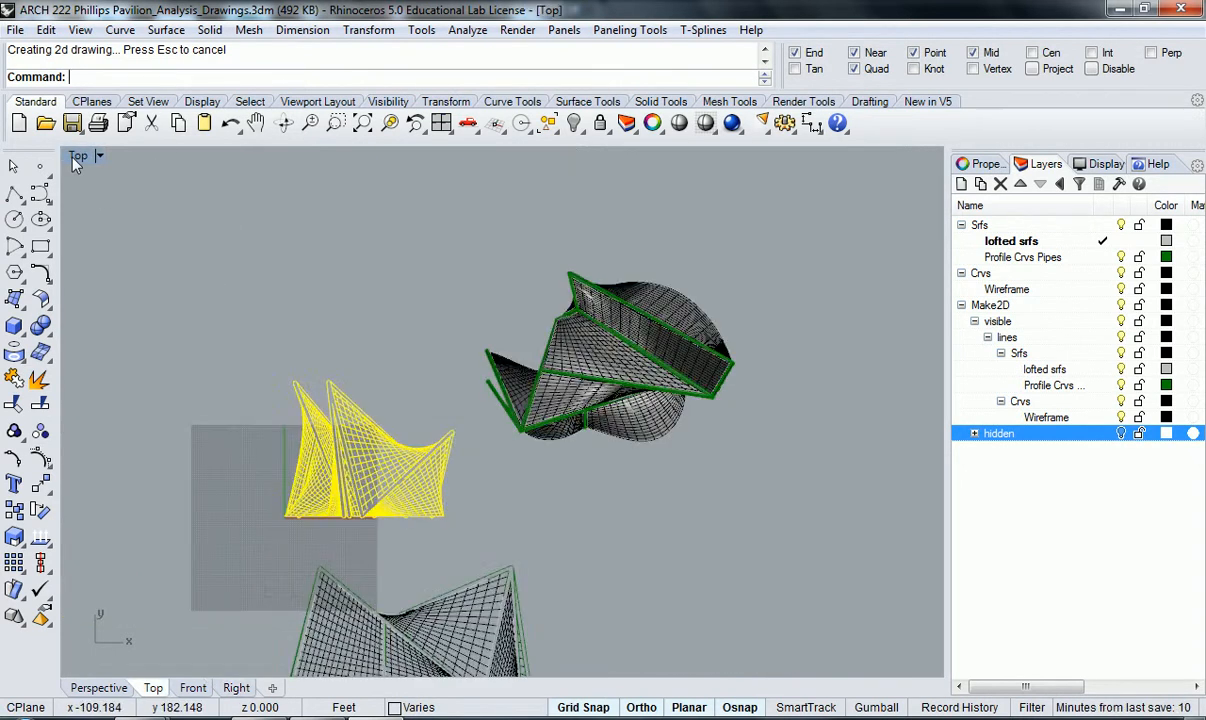
{"action": "mouse_move", "coordinate": [545, 572]}
{"action": "right_mouse_down"}
{"action": "mouse_move", "coordinate": [557, 336]}
{"action": "mouse_move", "coordinate": [652, 556]}
{"action": "right_mouse_up"}
{"action": "left_click_drag", "start_coordinate": [715, 612], "coordinate": [547, 562]}
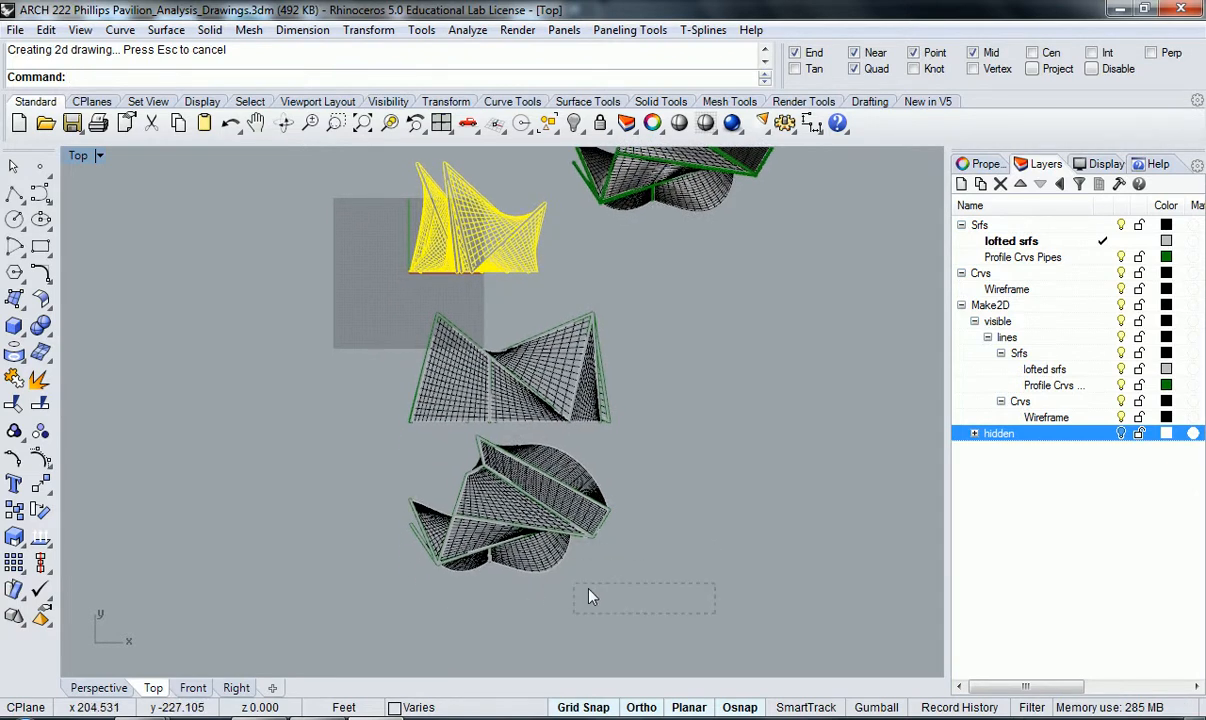
{"action": "left_click_drag", "start_coordinate": [258, 410], "coordinate": [270, 282]}
{"action": "right_click_drag", "start_coordinate": [332, 404], "coordinate": [338, 437]}
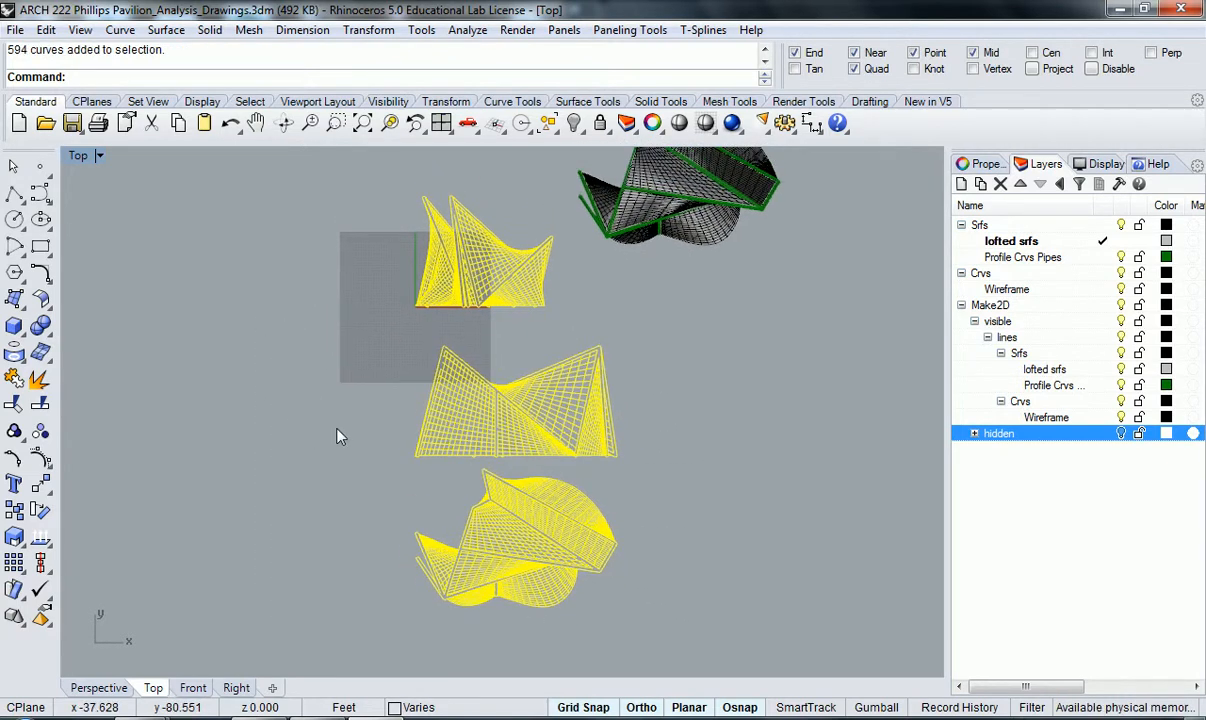
{"action": "left_click", "coordinate": [1120, 433]}
Select the visible and hidden linework of all three drawings and move it 100 feet straight down in plan, away from the origin
{"action": "left_click_drag", "start_coordinate": [738, 632], "coordinate": [305, 333]}
{"action": "left_click_drag", "start_coordinate": [745, 637], "coordinate": [317, 340]}
{"action": "right_click_drag", "start_coordinate": [385, 433], "coordinate": [428, 394]}
{"action": "type", "text": "m"}
{"action": "key", "text": "Return"}
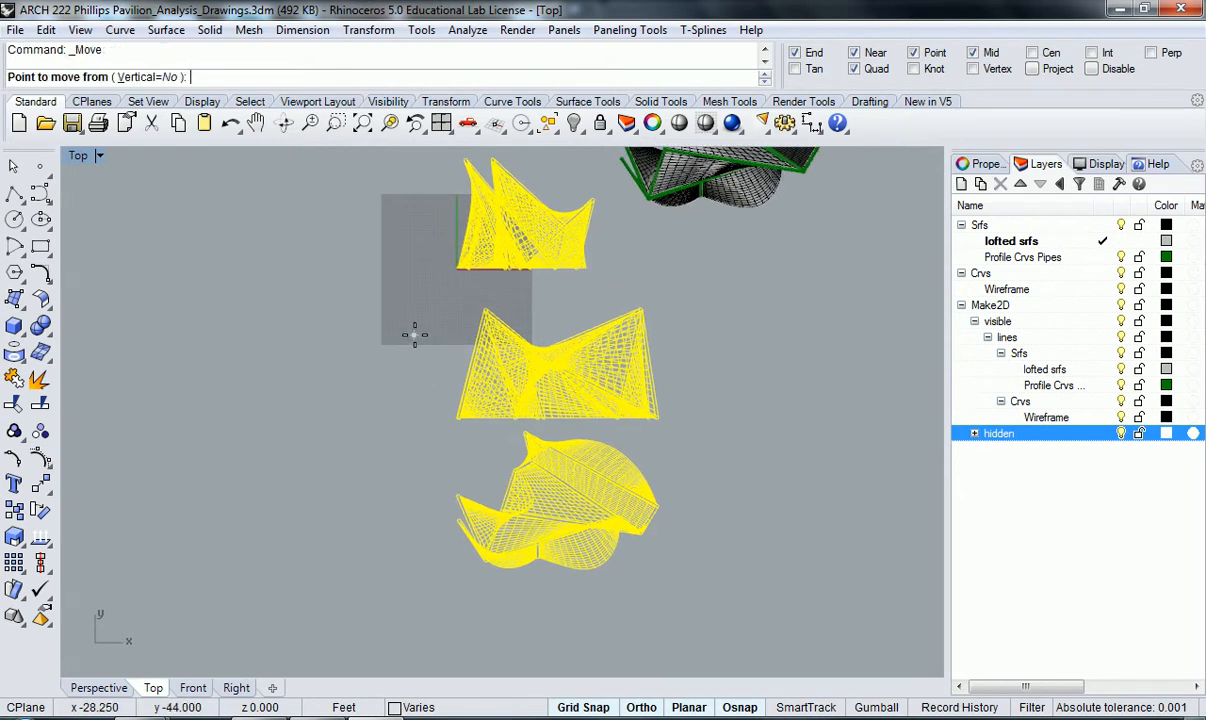
{"action": "left_click", "coordinate": [414, 335]}
{"action": "type", "text": "100"}
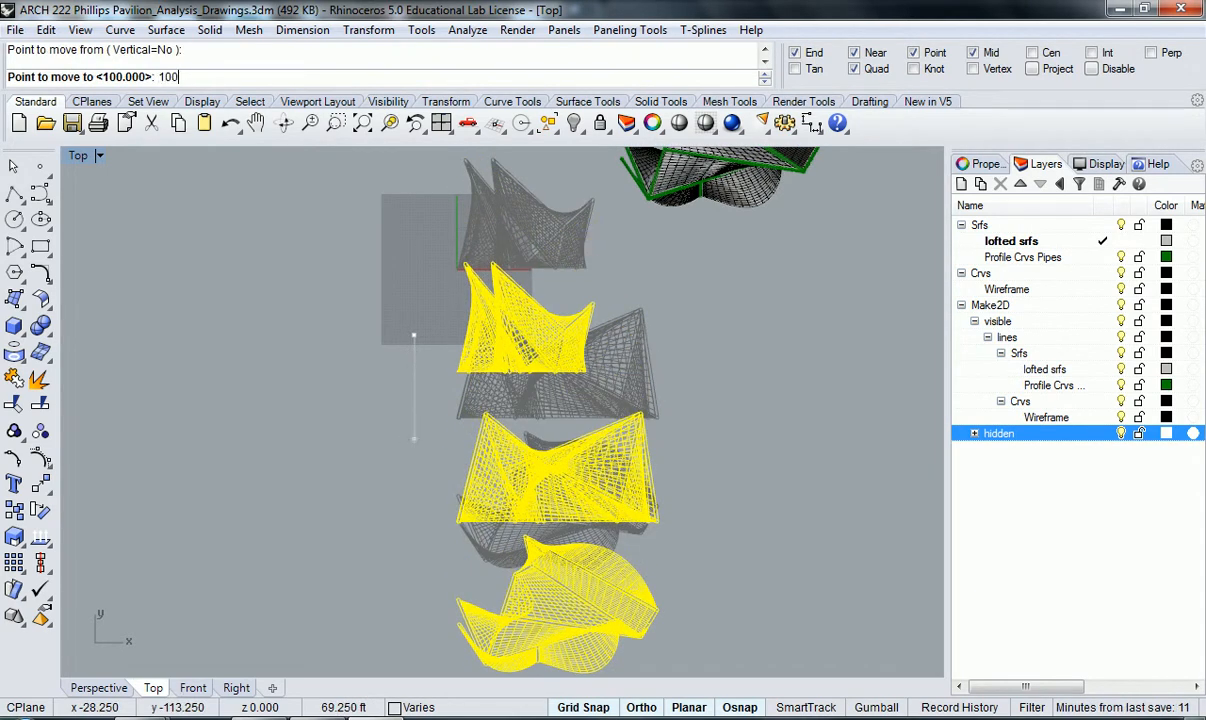
{"action": "key", "text": "Return"}
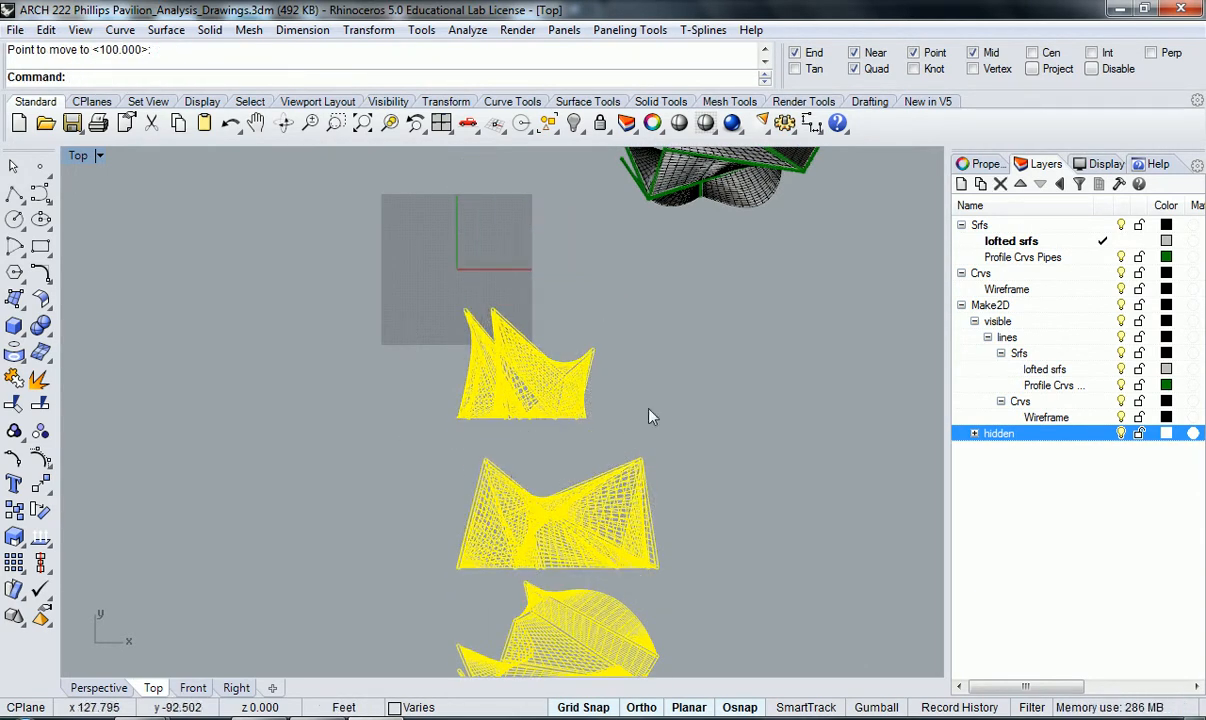
{"action": "left_click", "coordinate": [635, 417]}
Examine the moved right elevation up close with its hidden lines on, and compare it with the other drawings
{"action": "scroll", "coordinate": [672, 408], "scroll_direction": "down", "scroll_amount": 2}
{"action": "right_click_drag", "start_coordinate": [672, 408], "coordinate": [562, 423]}
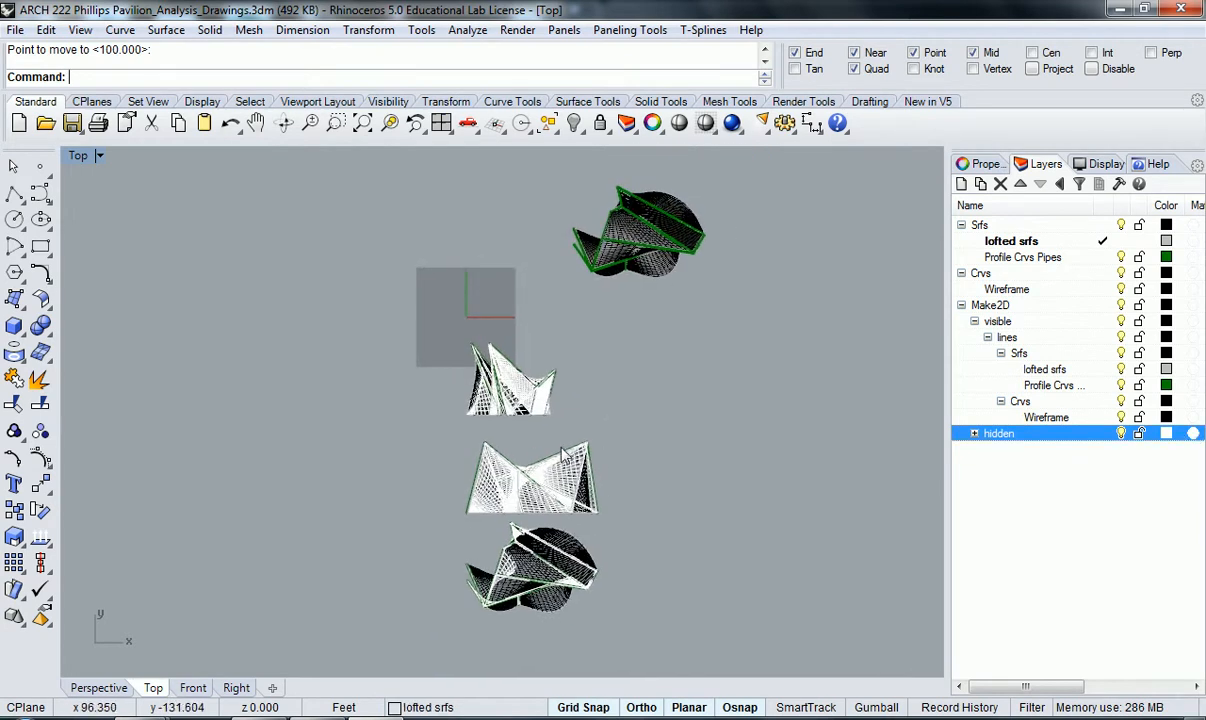
{"action": "scroll", "coordinate": [500, 395], "scroll_direction": "up", "scroll_amount": 3}
{"action": "scroll", "coordinate": [504, 397], "scroll_direction": "up", "scroll_amount": 3}
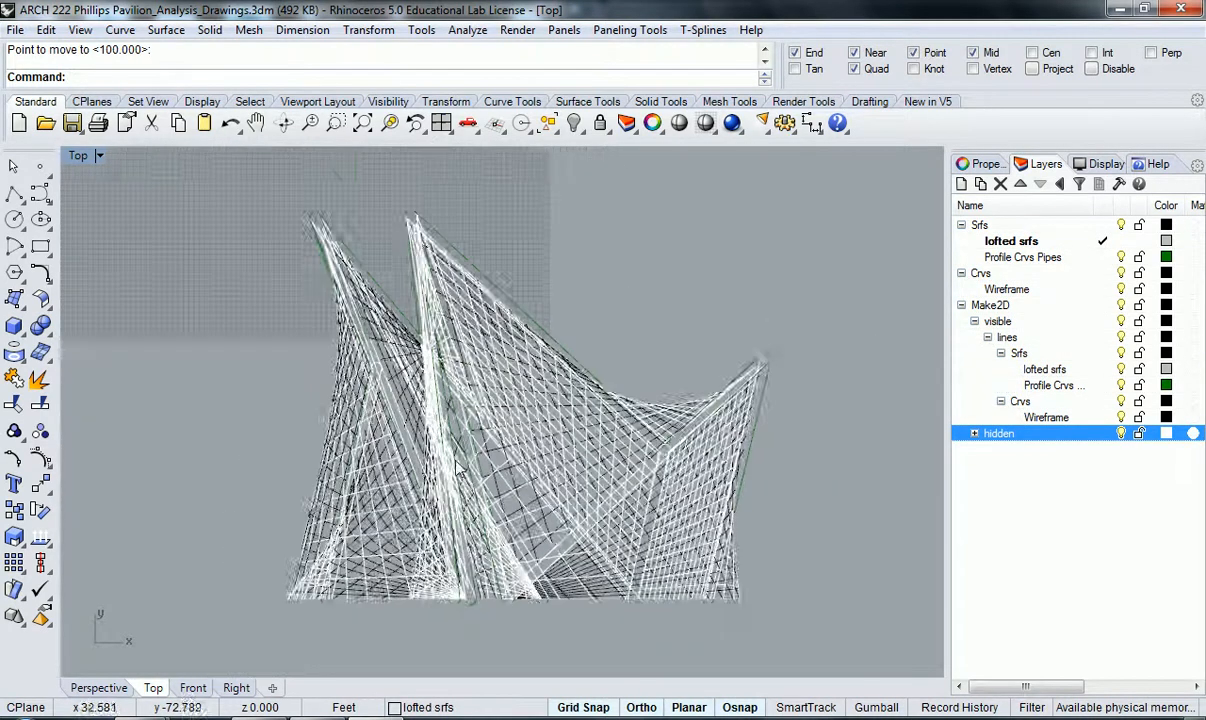
{"action": "scroll", "coordinate": [628, 466], "scroll_direction": "down", "scroll_amount": 3}
{"action": "scroll", "coordinate": [635, 430], "scroll_direction": "down", "scroll_amount": 3}
{"action": "scroll", "coordinate": [560, 400], "scroll_direction": "up", "scroll_amount": 1}
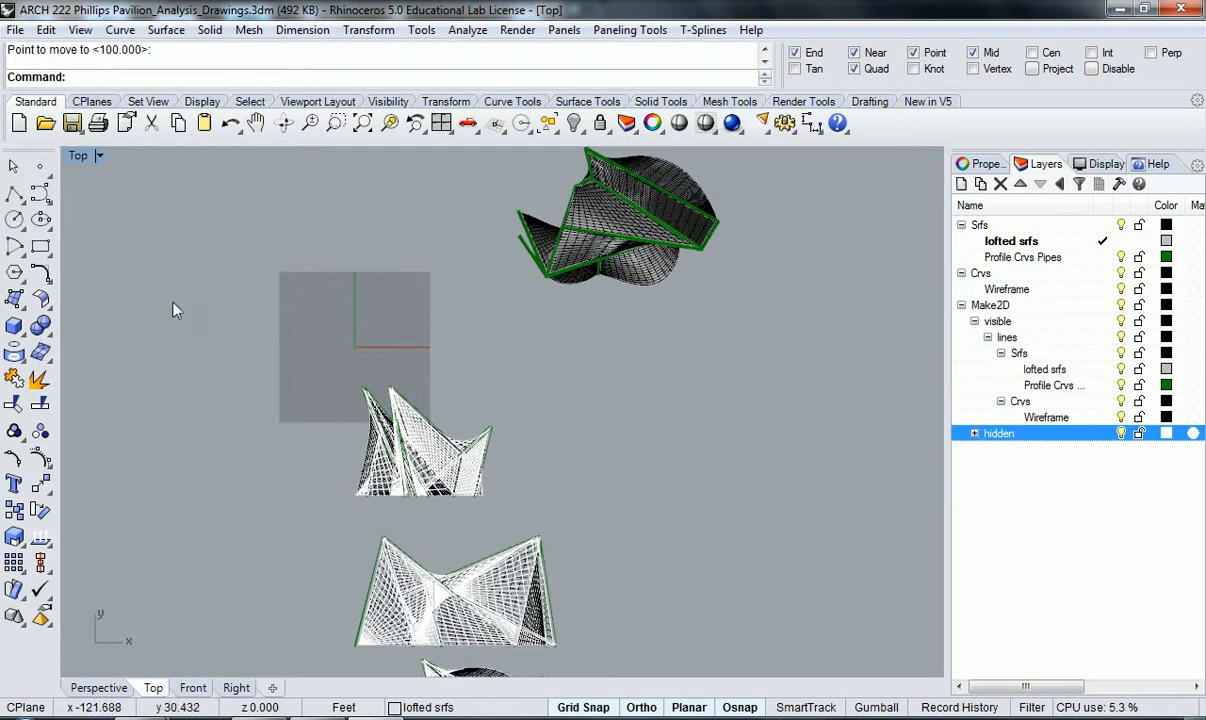
Restore the four-view layout and review the stacked plan, front and right elevation drawings in the Top view
{"action": "double_click", "coordinate": [80, 155]}
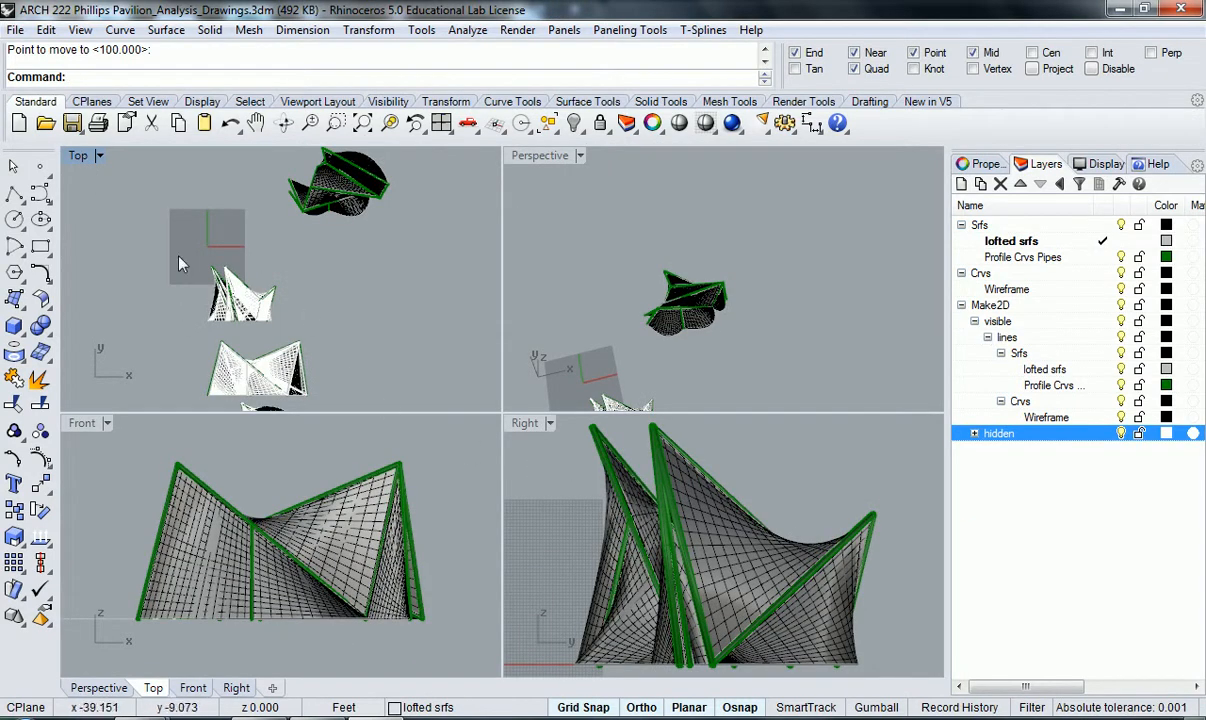
{"action": "scroll", "coordinate": [360, 311], "scroll_direction": "down", "scroll_amount": 4}
{"action": "right_click_drag", "start_coordinate": [356, 340], "coordinate": [360, 268]}
{"action": "scroll", "coordinate": [264, 328], "scroll_direction": "up", "scroll_amount": 8}
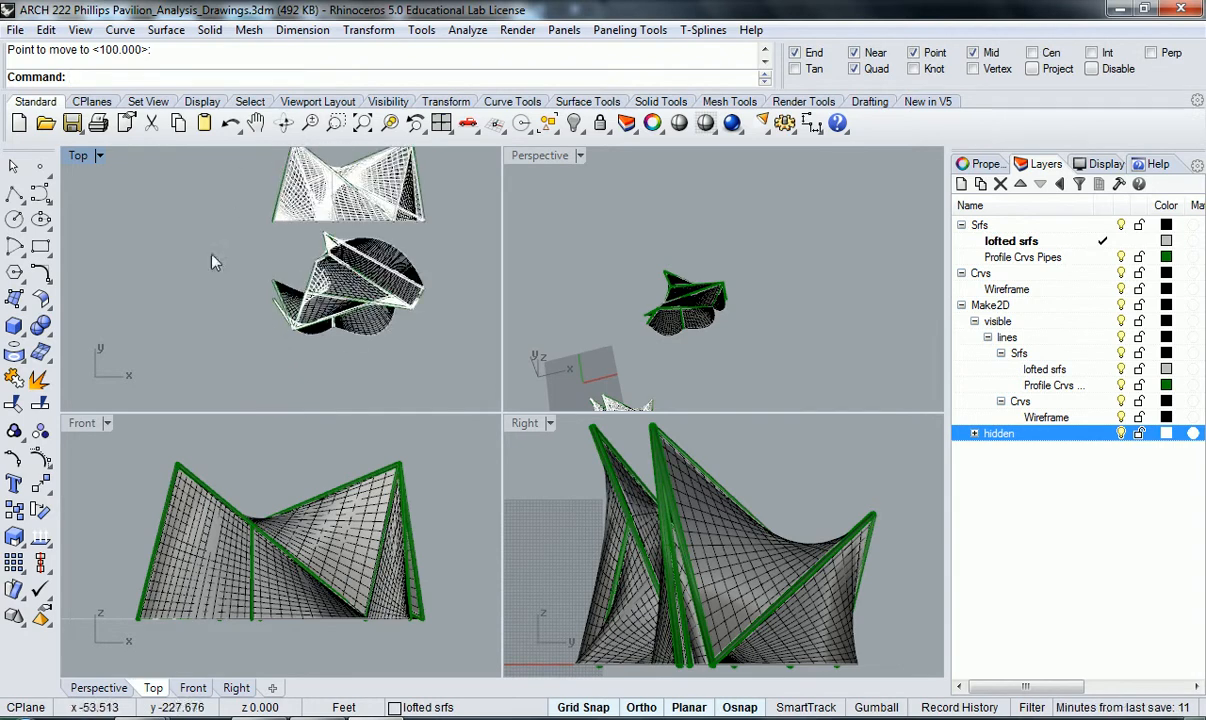
{"action": "right_click_drag", "start_coordinate": [397, 308], "coordinate": [387, 398]}
{"action": "scroll", "coordinate": [351, 283], "scroll_direction": "down", "scroll_amount": 5}
{"action": "right_click_drag", "start_coordinate": [390, 308], "coordinate": [414, 350]}
{"action": "right_click_drag", "start_coordinate": [411, 279], "coordinate": [406, 301]}
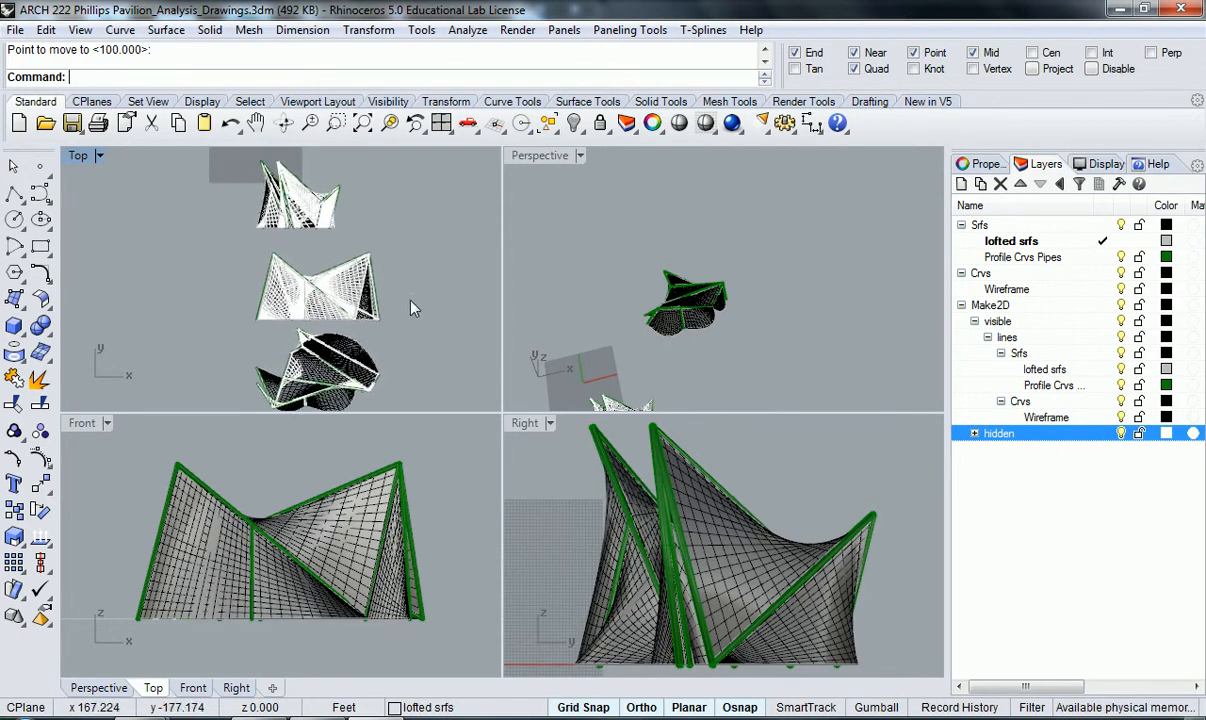
Maximize the Perspective view and examine the 3D pavilion model up close
{"action": "double_click", "coordinate": [538, 155]}
{"action": "right_click_drag", "start_coordinate": [560, 380], "coordinate": [462, 408]}
{"action": "scroll", "coordinate": [462, 408], "scroll_direction": "up", "scroll_amount": 3}
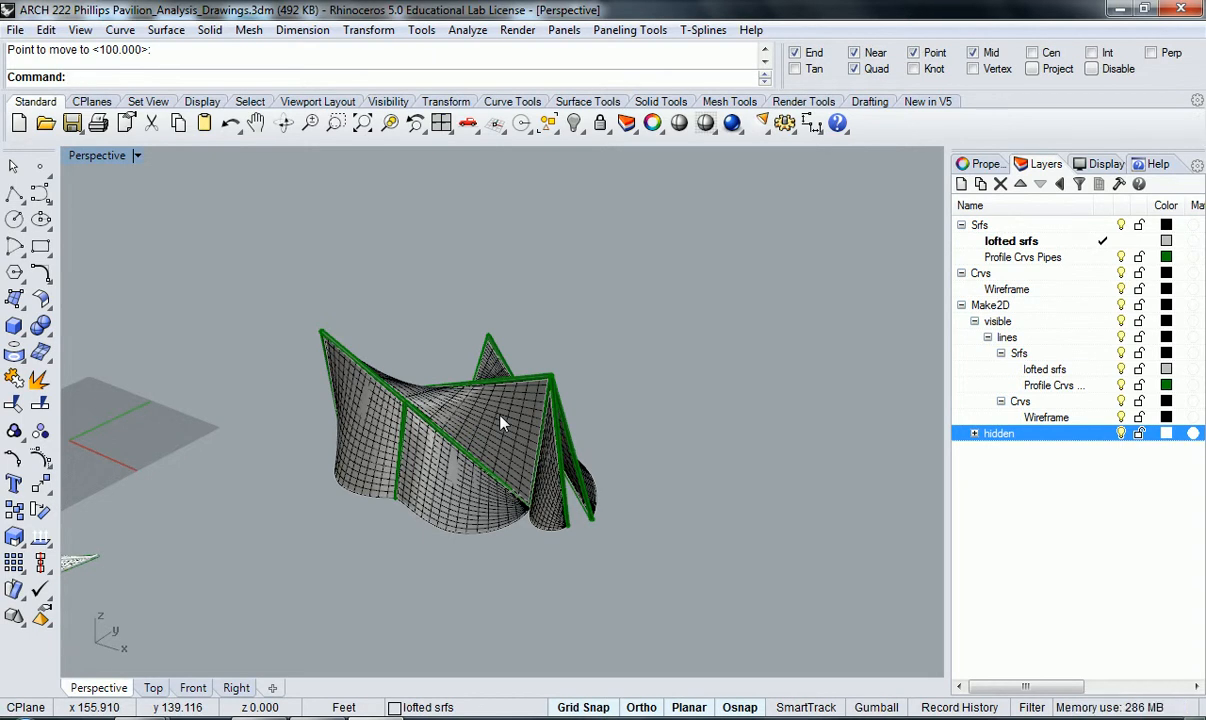
{"action": "key", "text": "alt+Tab"}
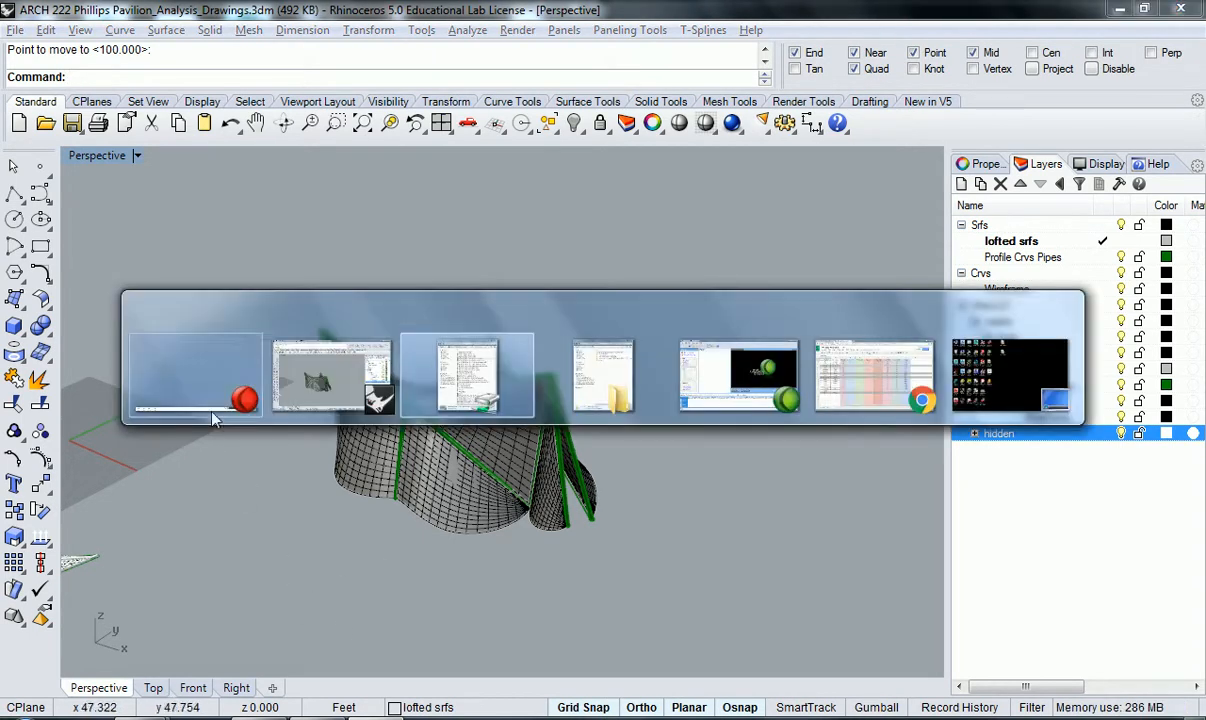